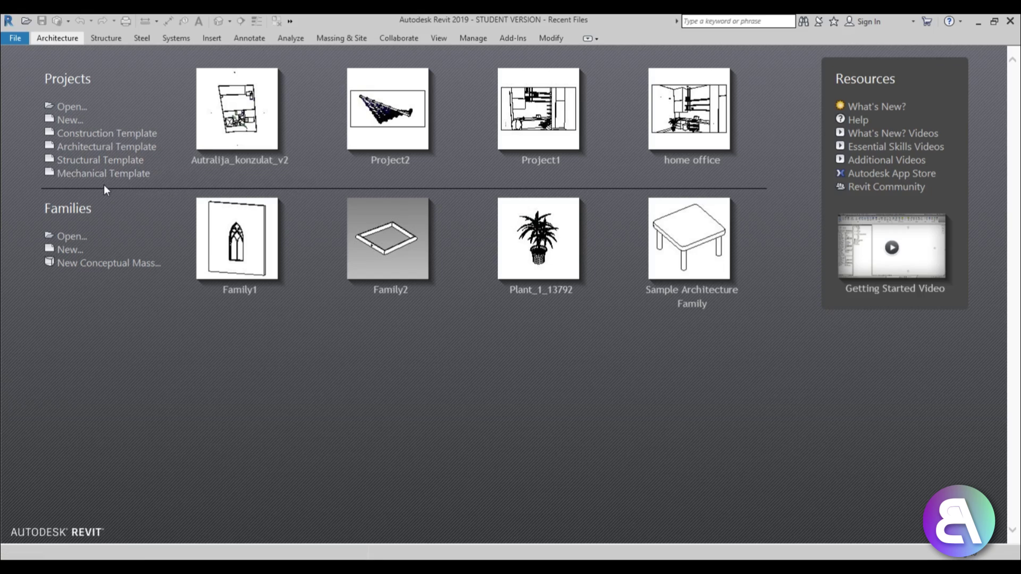
# Create a new project from the Architectural Template and set its length units to meters.
pyautogui.click(118, 148)
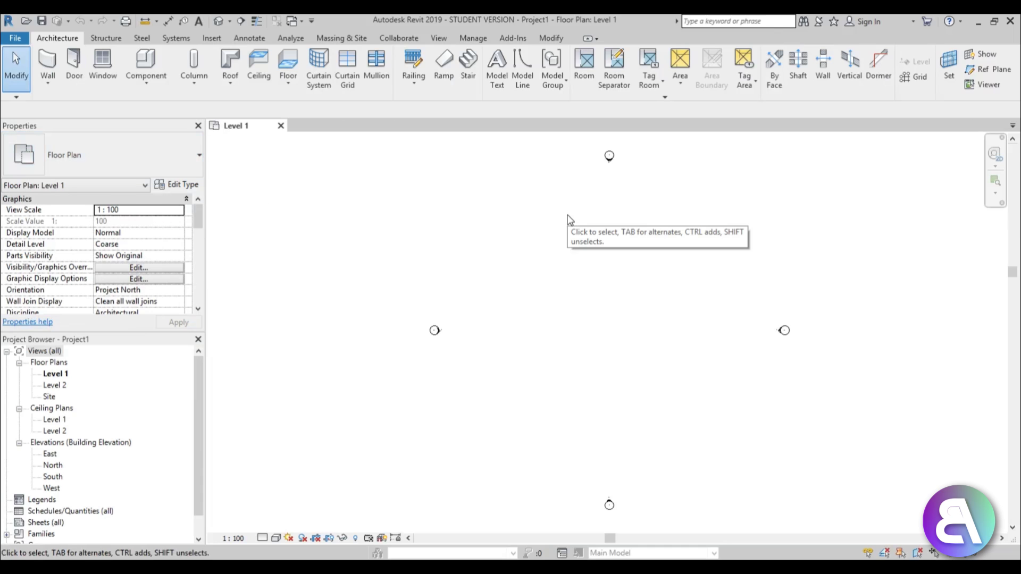
pyautogui.press('u')
pyautogui.press('n')
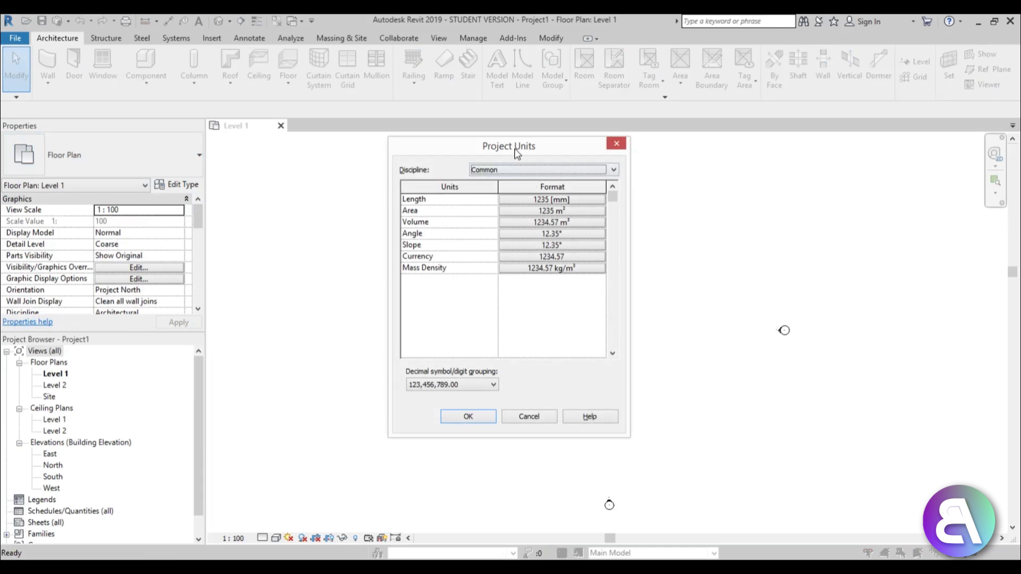
pyautogui.moveTo(516, 153); pyautogui.dragTo(490, 151)
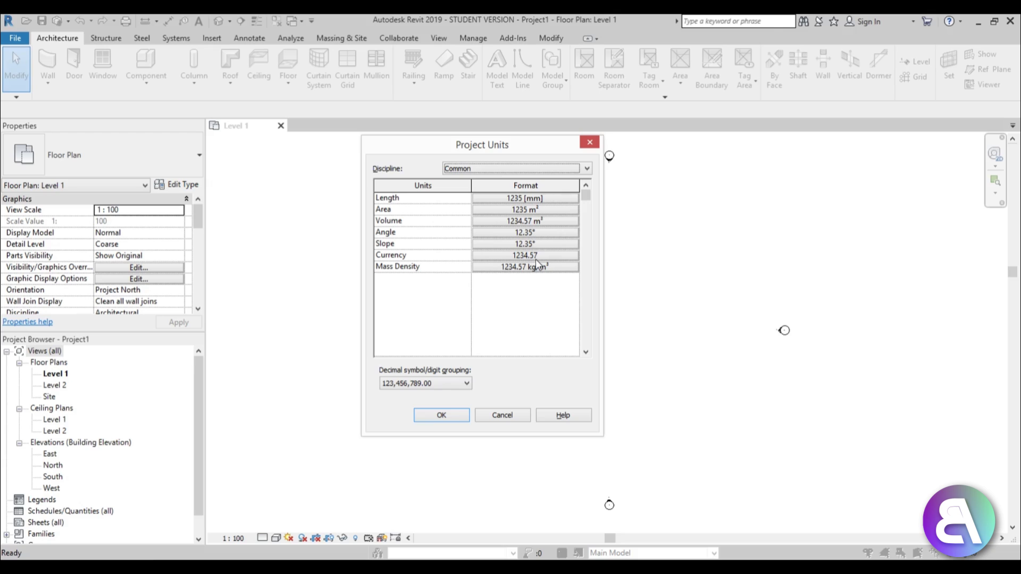
pyautogui.click(538, 198)
pyautogui.click(514, 221)
pyautogui.click(473, 272)
pyautogui.click(495, 382)
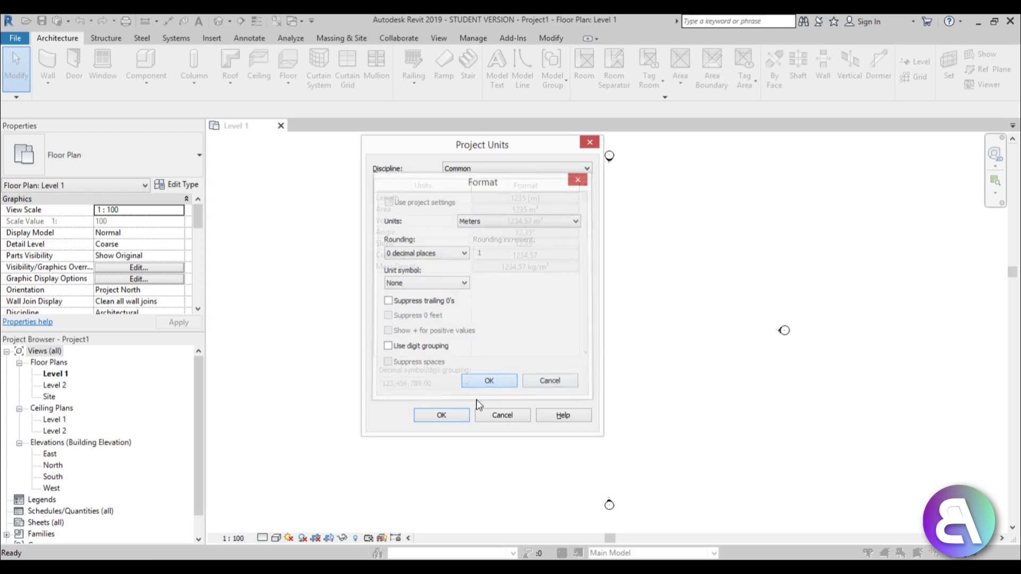
pyautogui.click(460, 415)
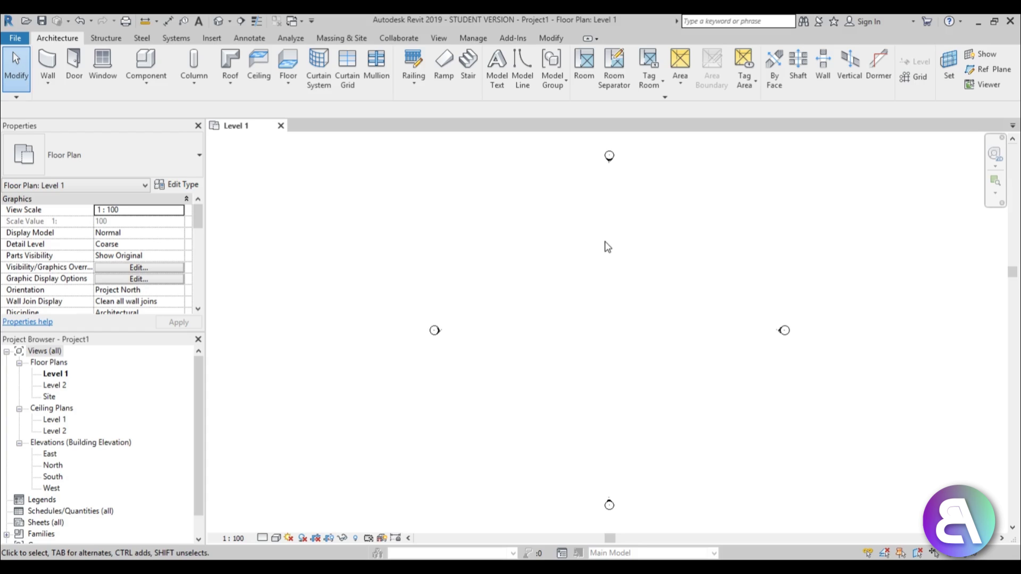
pyautogui.scroll(-2, 438, 242)
pyautogui.moveTo(570, 311); pyautogui.dragTo(520, 301, button='middle')
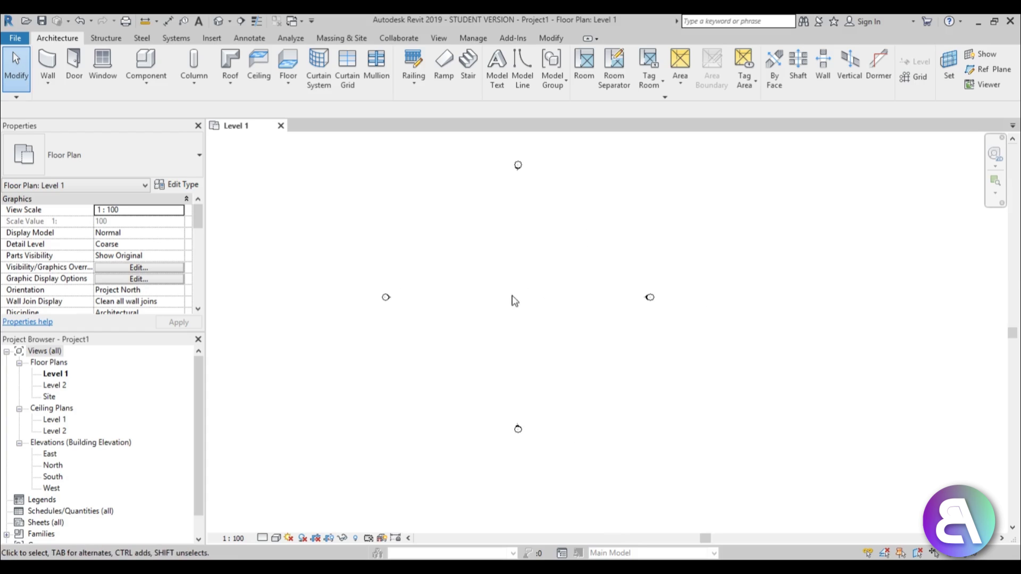
pyautogui.moveTo(488, 246); pyautogui.dragTo(497, 273, button='middle')
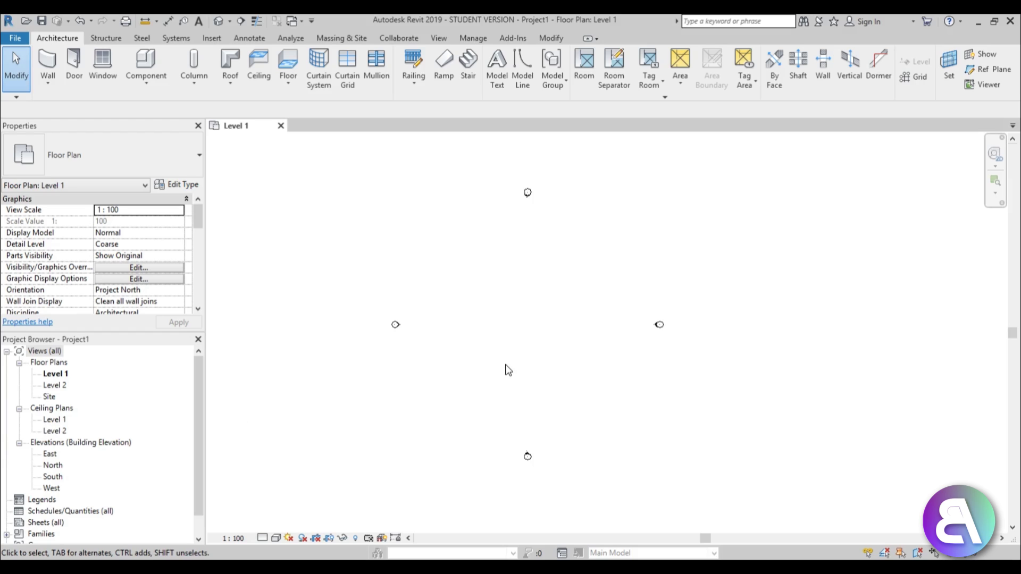
pyautogui.moveTo(508, 371); pyautogui.dragTo(512, 354, button='middle')
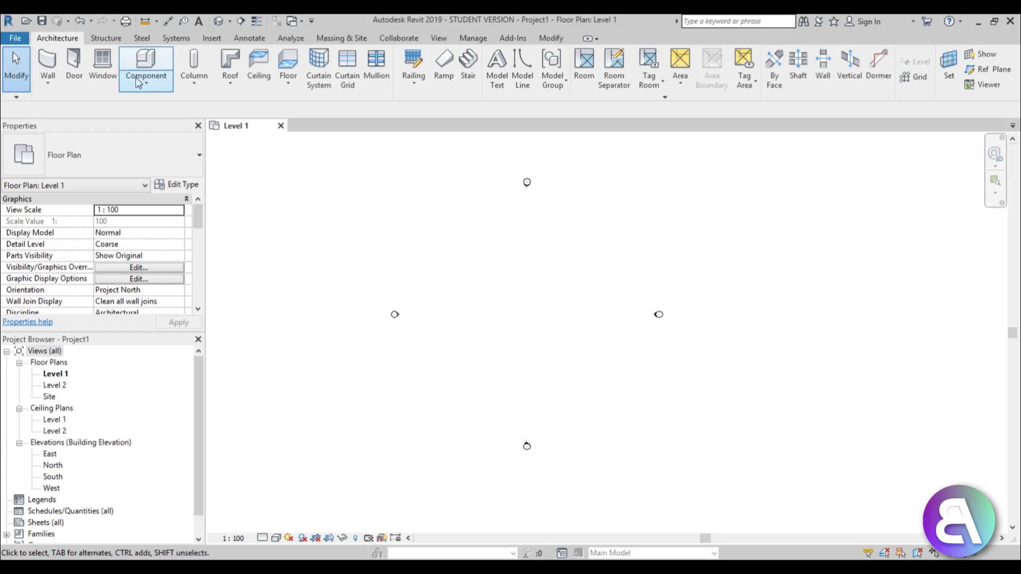
# Review the door and window types that the template provides for placement.
pyautogui.click(74, 72)
pyautogui.click(75, 160)
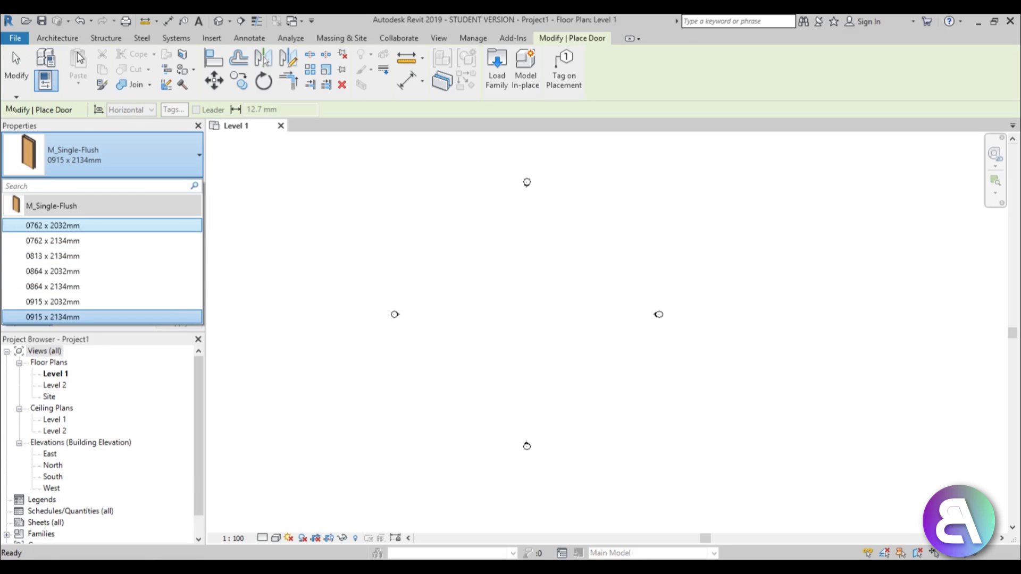
pyautogui.click(58, 38)
pyautogui.click(101, 71)
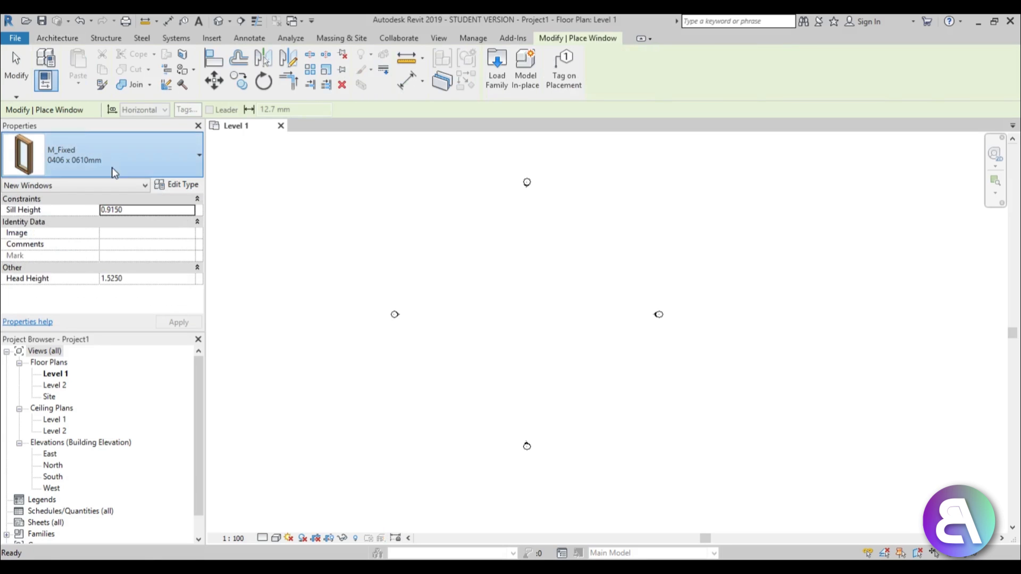
pyautogui.click(101, 157)
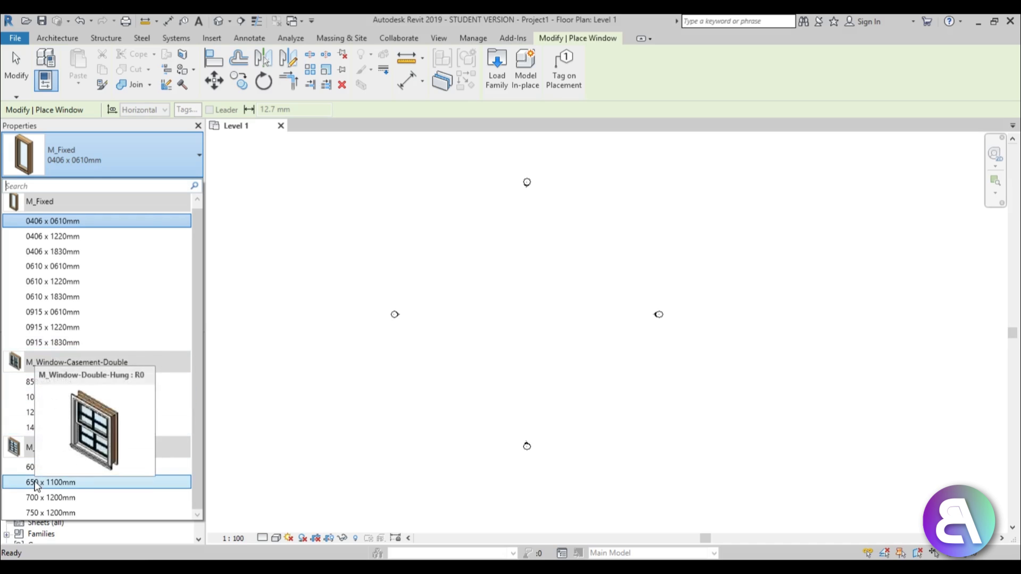
# Look through the component types available for placement, including furniture, parking spaces and trees.
pyautogui.click(57, 38)
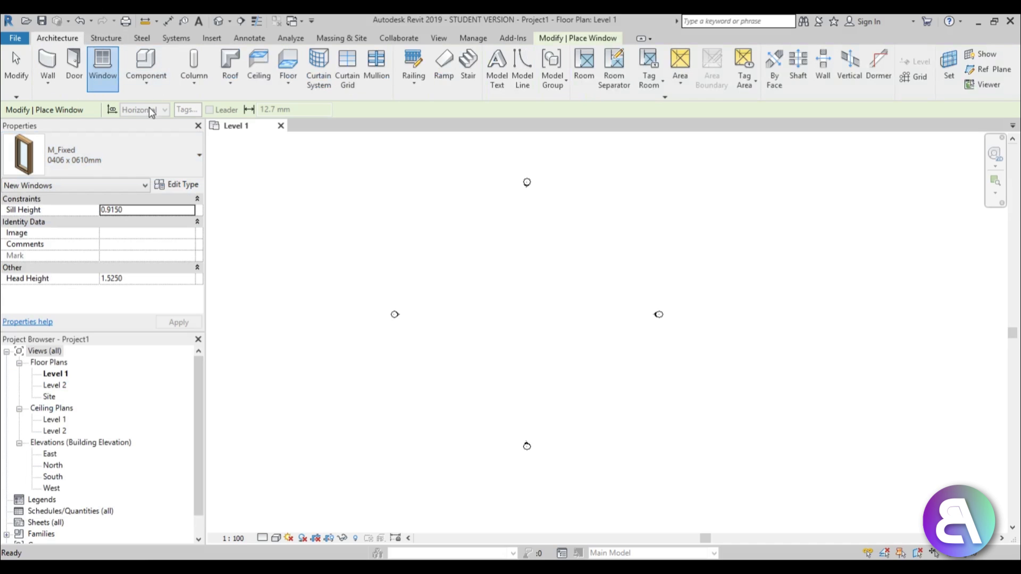
pyautogui.click(154, 66)
pyautogui.click(121, 151)
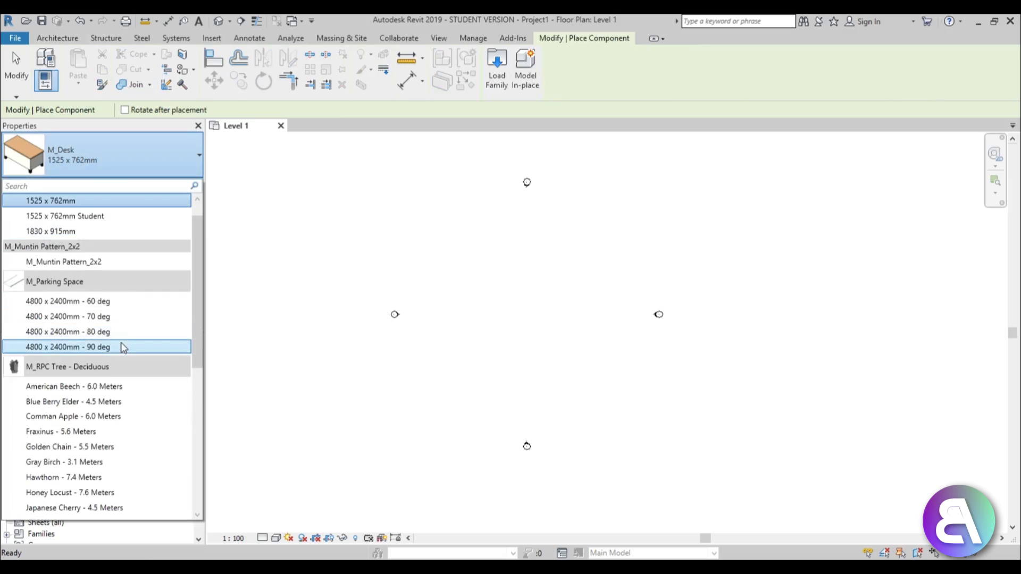
pyautogui.scroll(-2, 124, 298)
pyautogui.scroll(-3, 124, 253)
pyautogui.scroll(3, 107, 390)
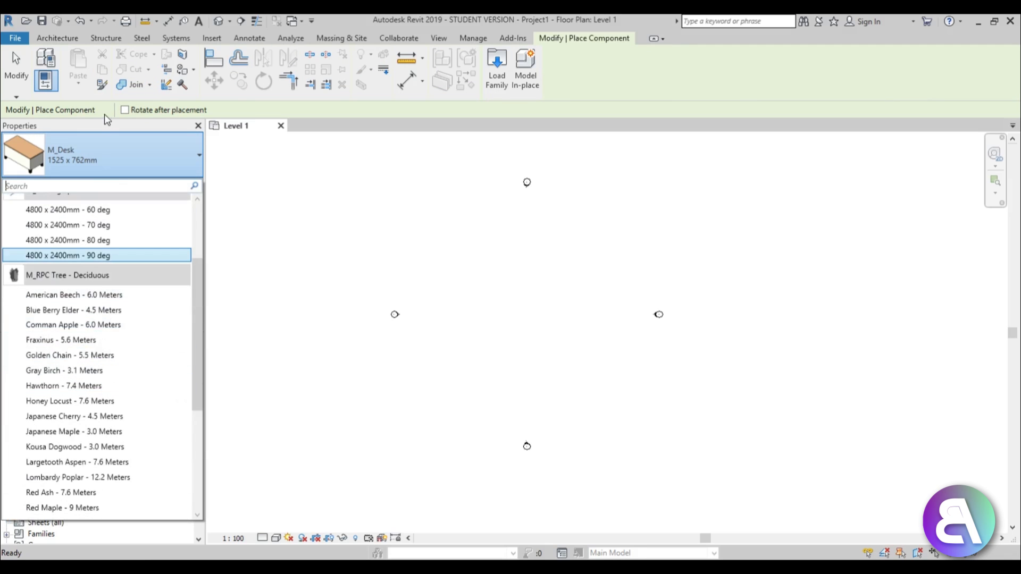
# Review the tree types available as site components, without placing any.
pyautogui.click(341, 38)
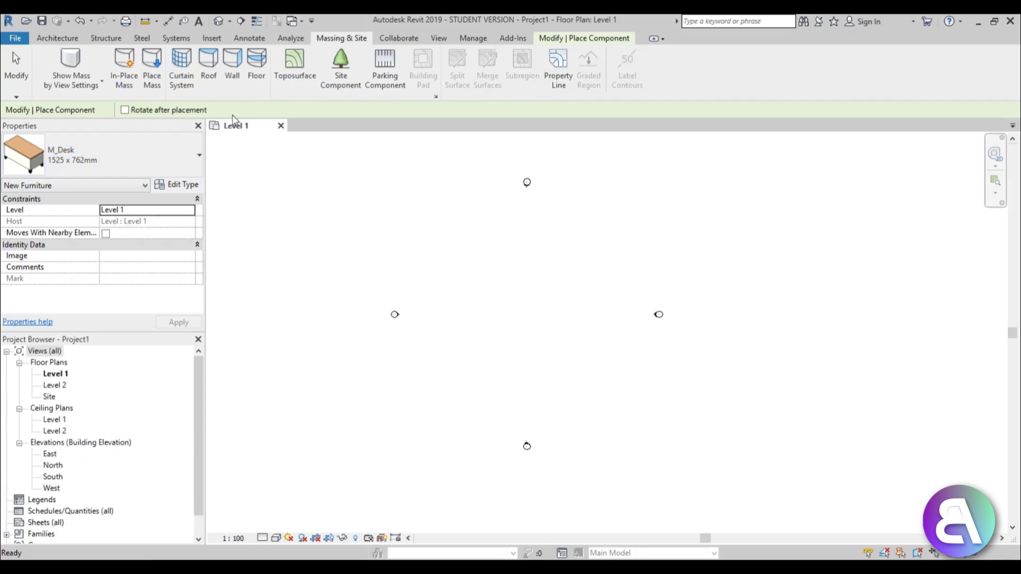
pyautogui.click(341, 68)
pyautogui.click(120, 154)
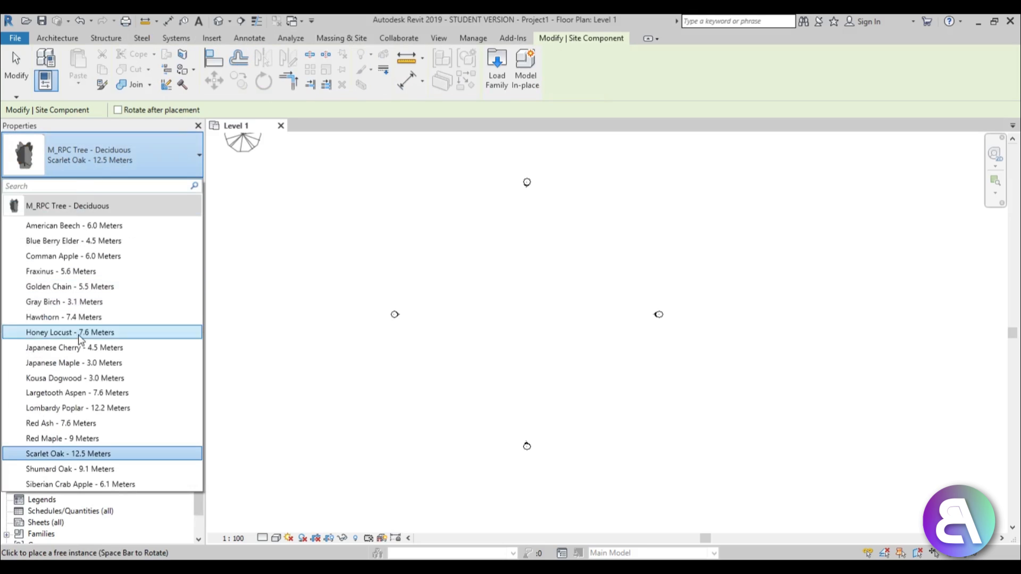
pyautogui.click(57, 38)
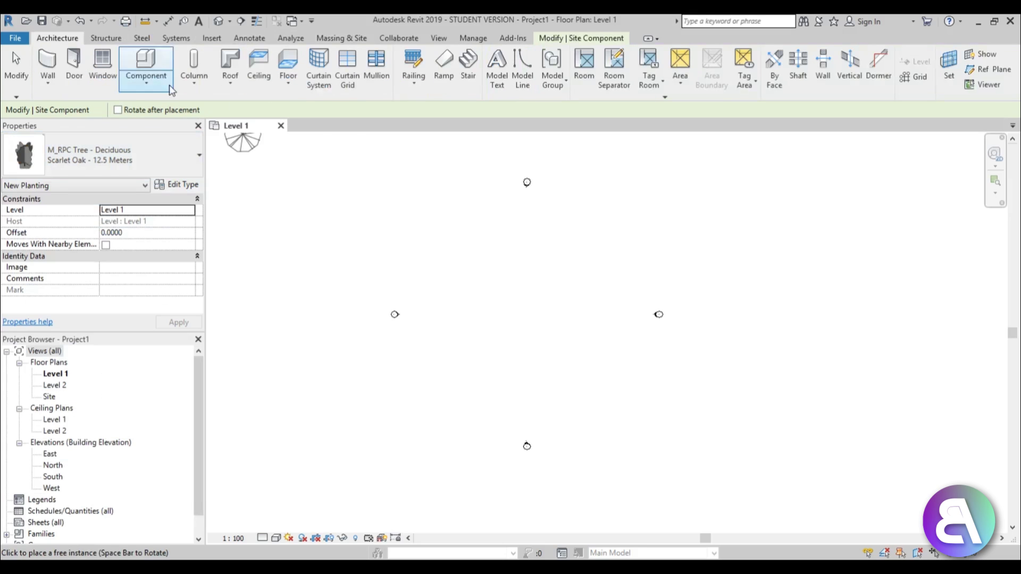
pyautogui.press('Escape')
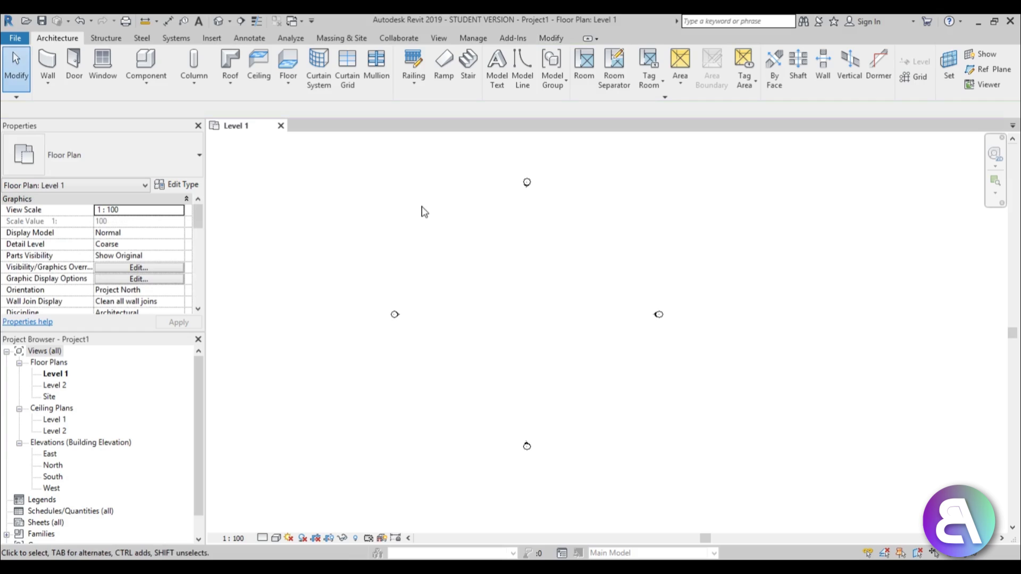
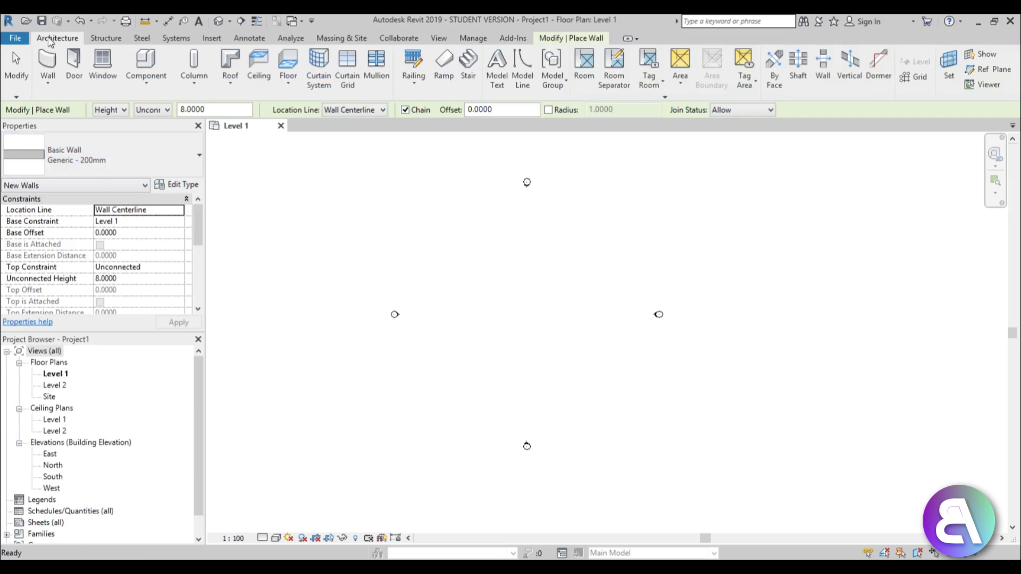
# Examine the north elevation marker in the Level 1 floor plan up close, then the layout of all four markers.
pyautogui.press('Escape')
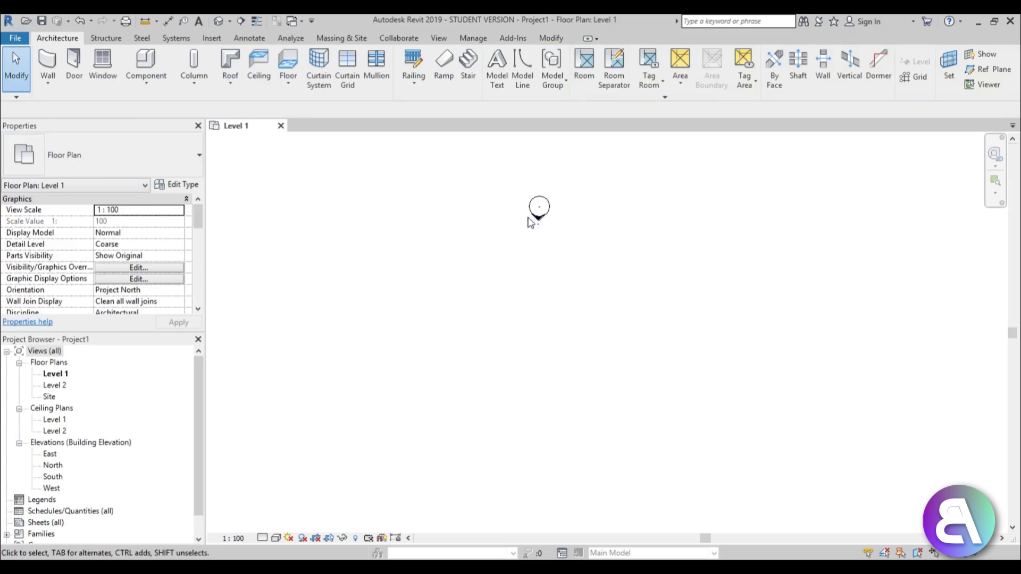
pyautogui.scroll(5, 537, 210)
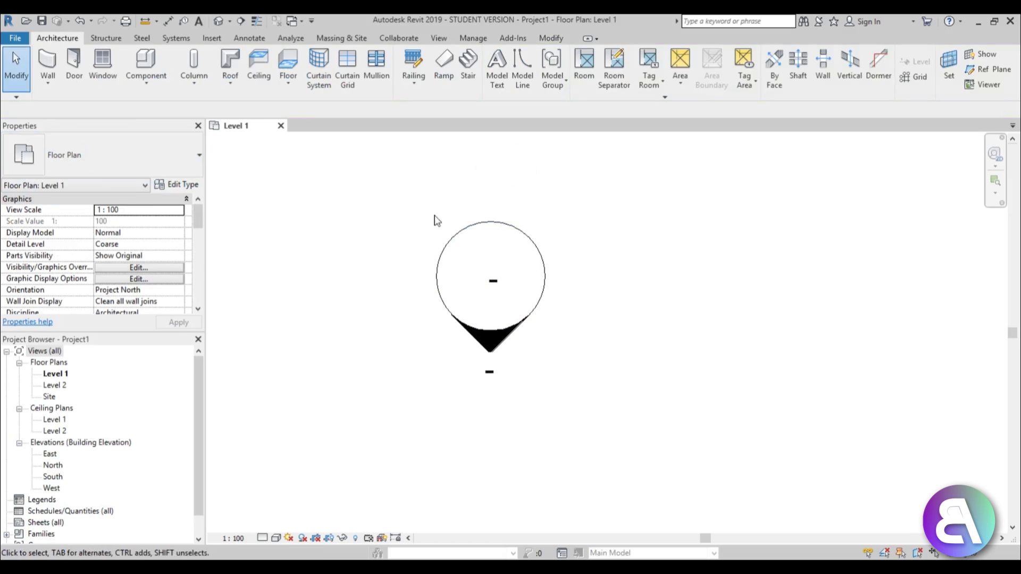
pyautogui.click(451, 240)
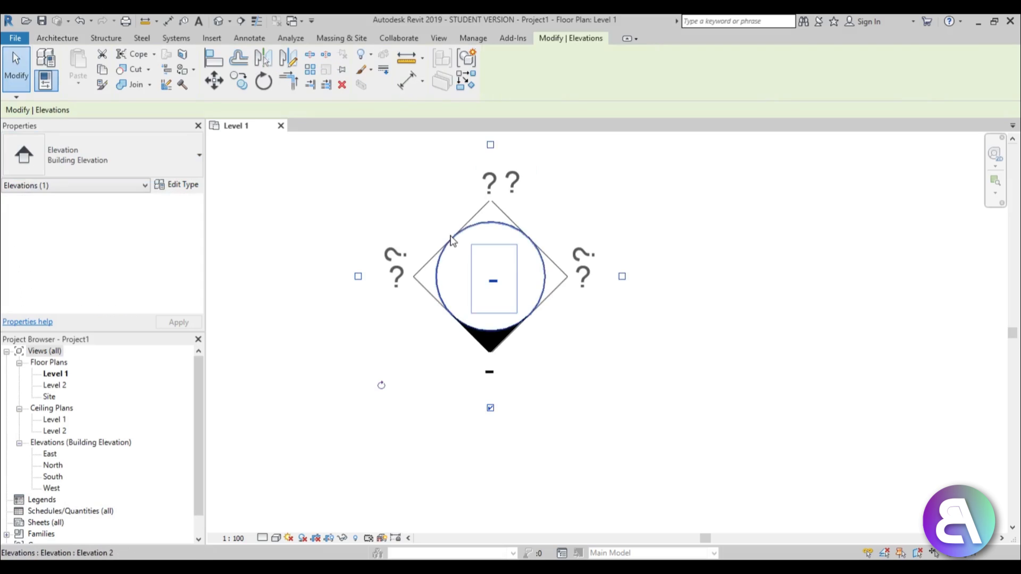
pyautogui.click(396, 201)
pyautogui.scroll(-2, 583, 320)
pyautogui.moveTo(470, 285); pyautogui.dragTo(431, 279, button='middle')
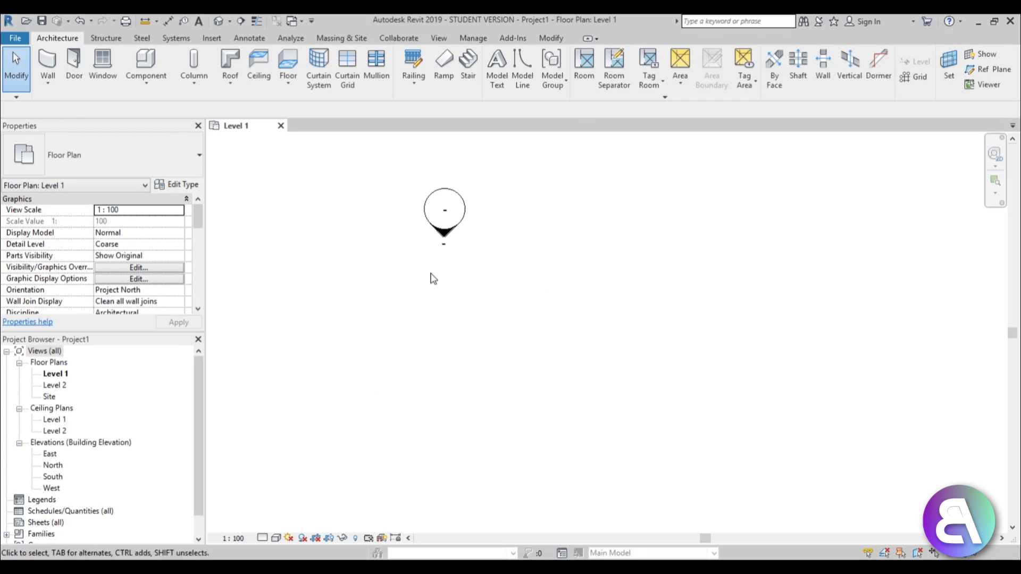
pyautogui.scroll(2, 450, 240)
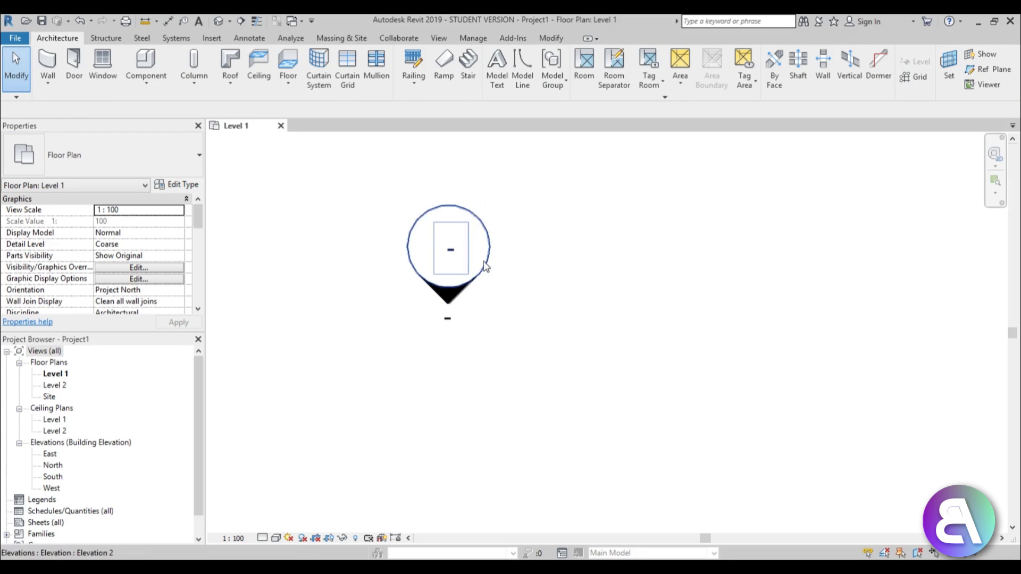
pyautogui.scroll(2, 483, 266)
pyautogui.click(488, 266)
pyautogui.click(547, 290)
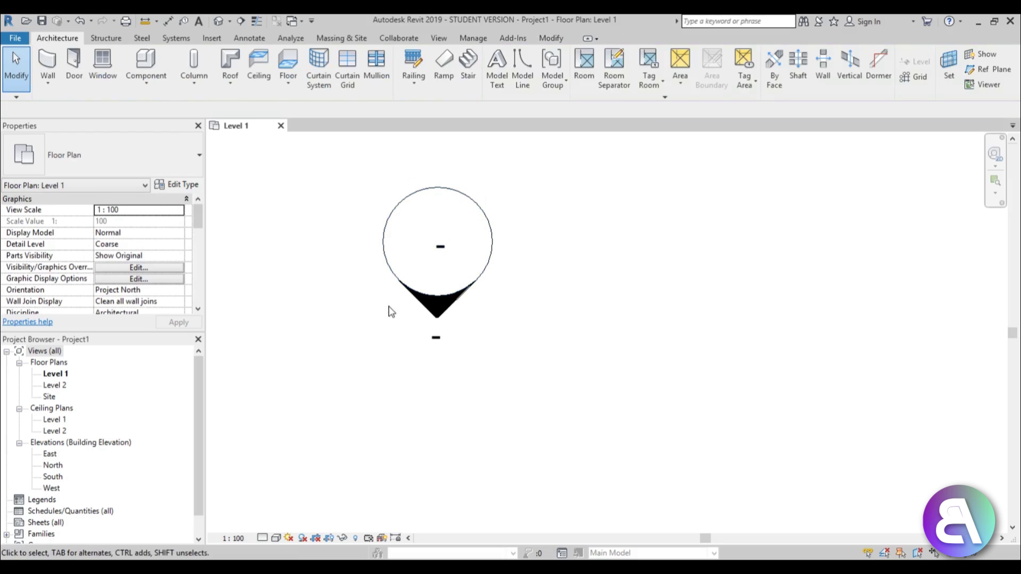
pyautogui.scroll(-2, 429, 213)
pyautogui.scroll(-3, 428, 213)
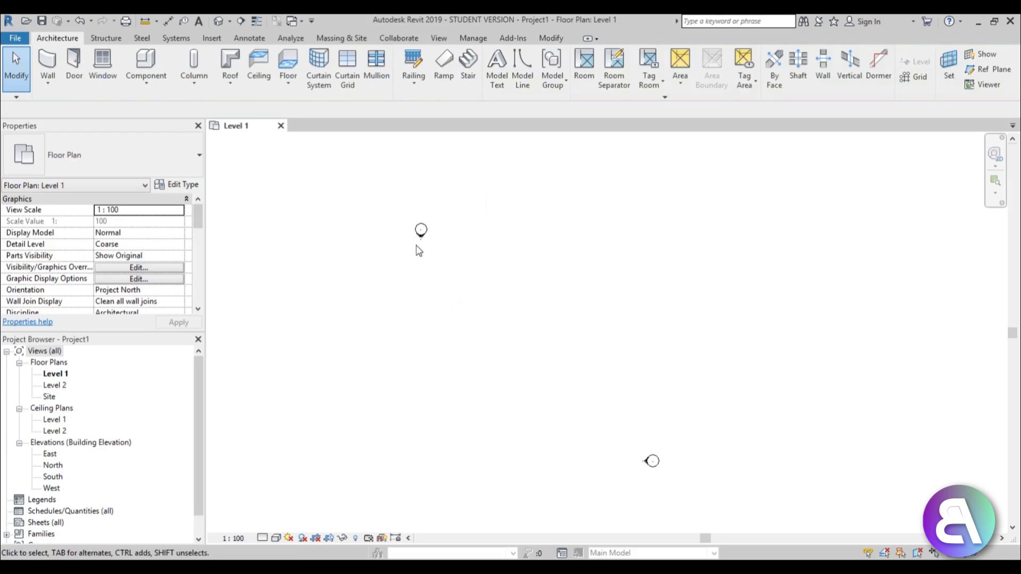
pyautogui.moveTo(429, 256)
pyautogui.mouseDown(button='middle')
pyautogui.moveTo(433, 282)
pyautogui.moveTo(433, 274)
pyautogui.mouseUp(button='middle')
pyautogui.scroll(2, 434, 274)
pyautogui.moveTo(414, 312); pyautogui.dragTo(417, 278, button='middle')
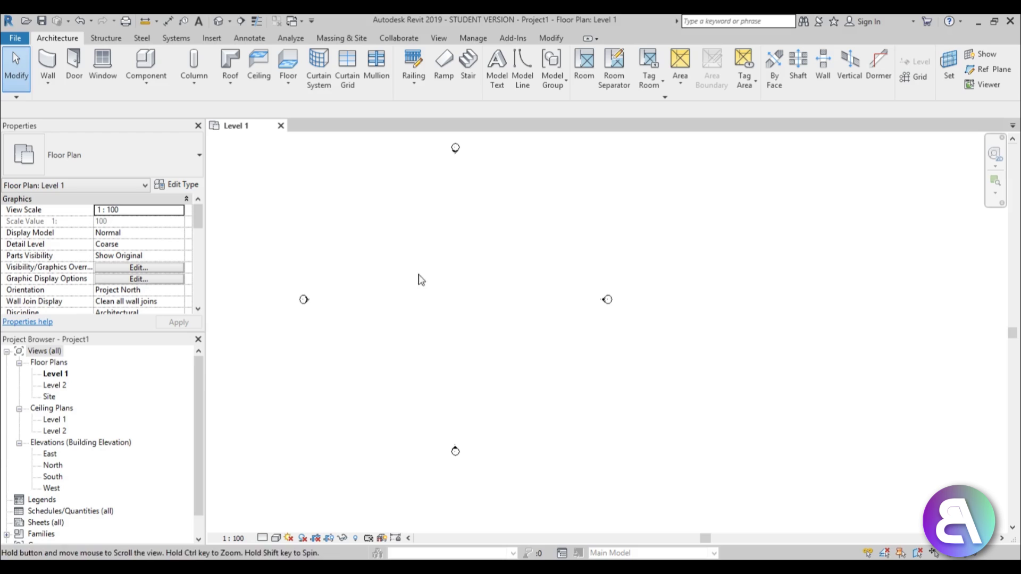
# Expand the project's Families and look through the loaded family categories.
pyautogui.moveTo(197, 397); pyautogui.dragTo(193, 416)
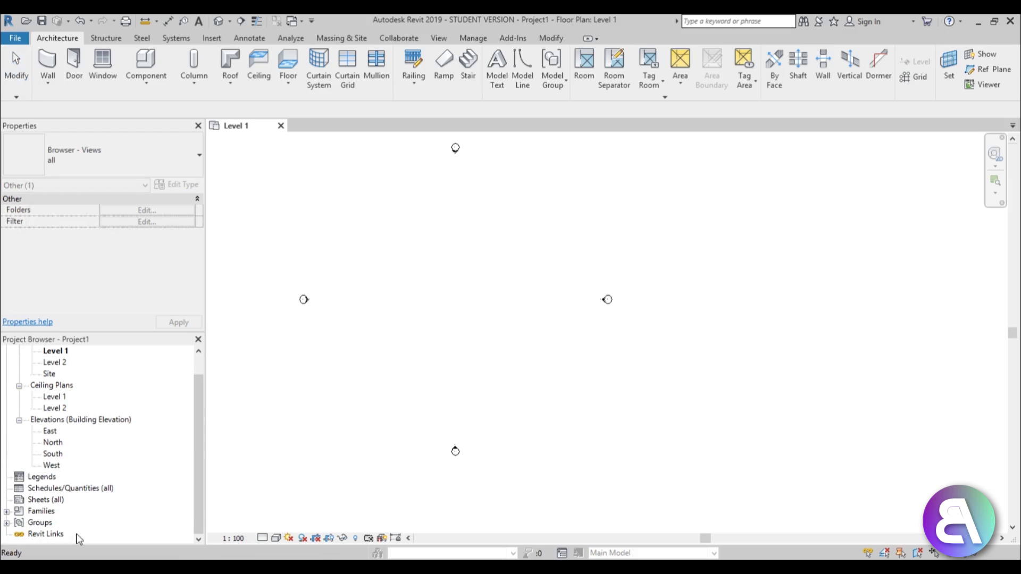
pyautogui.click(7, 513)
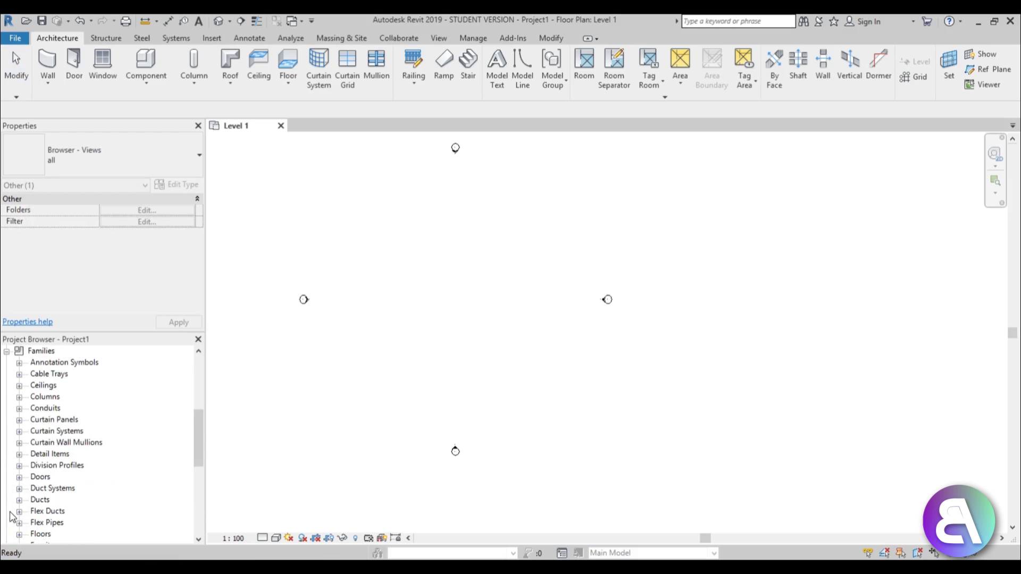
pyautogui.scroll(-5, 114, 409)
pyautogui.scroll(-1, 114, 415)
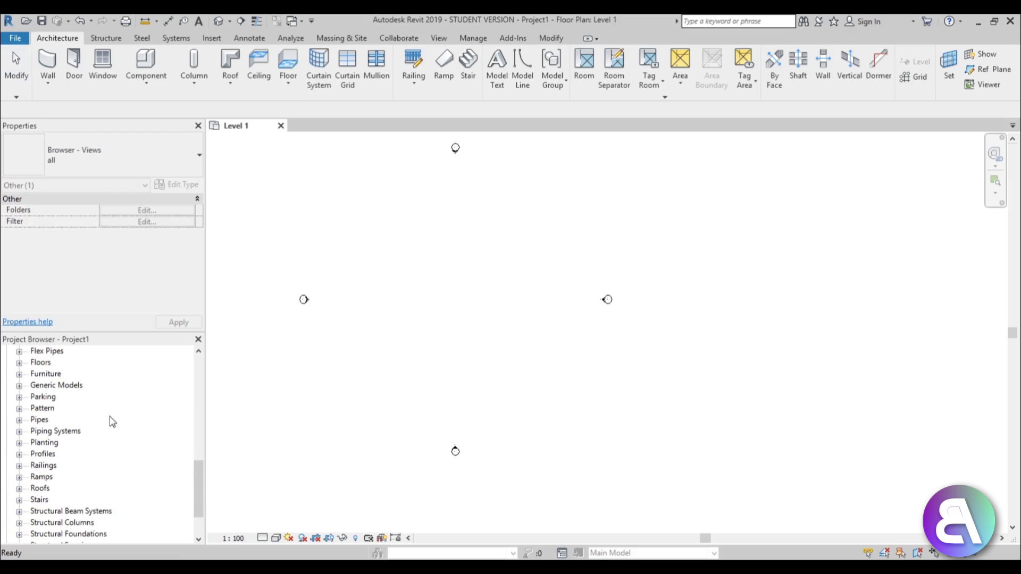
pyautogui.scroll(-5, 88, 449)
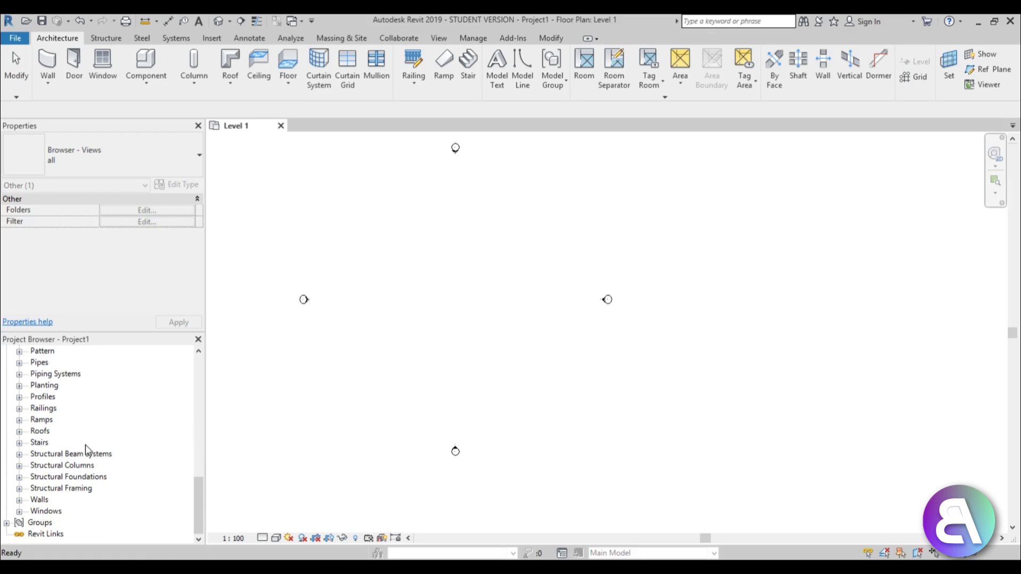
pyautogui.scroll(12, 80, 458)
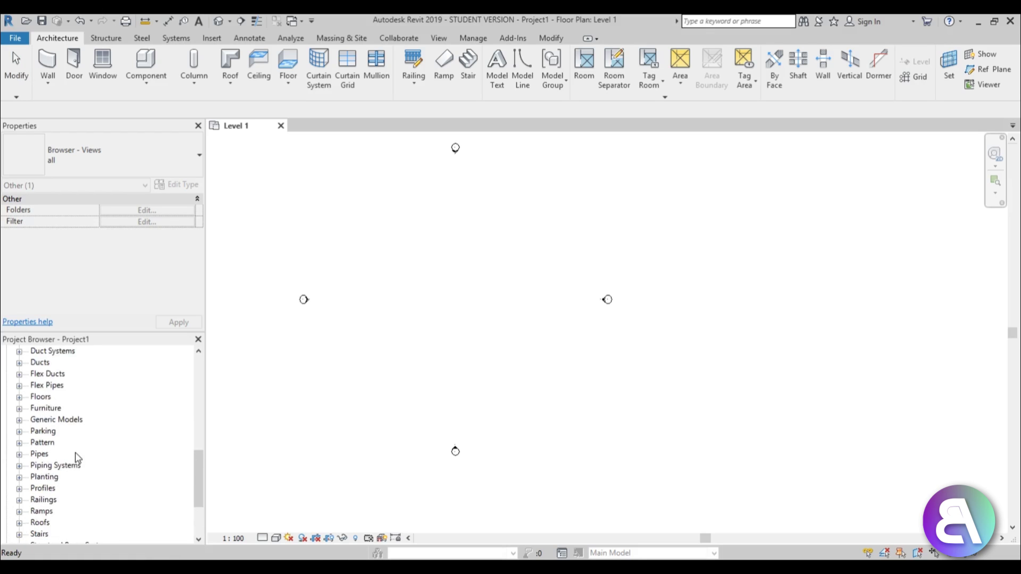
pyautogui.scroll(-8, 65, 457)
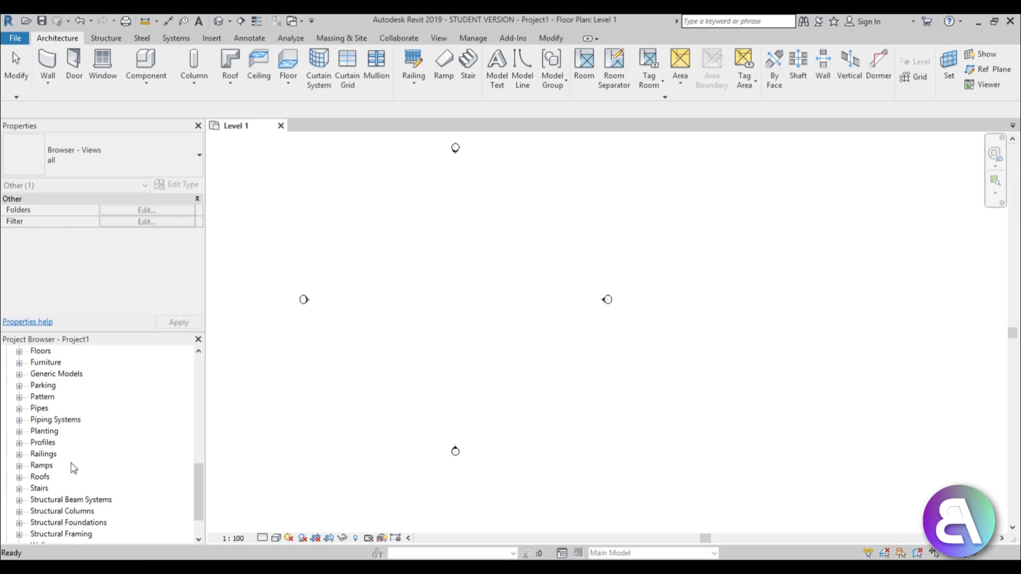
# Expand the Walls family category and examine the wall types under Basic Wall.
pyautogui.scroll(-6, 66, 434)
pyautogui.click(20, 477)
pyautogui.scroll(-1, 132, 442)
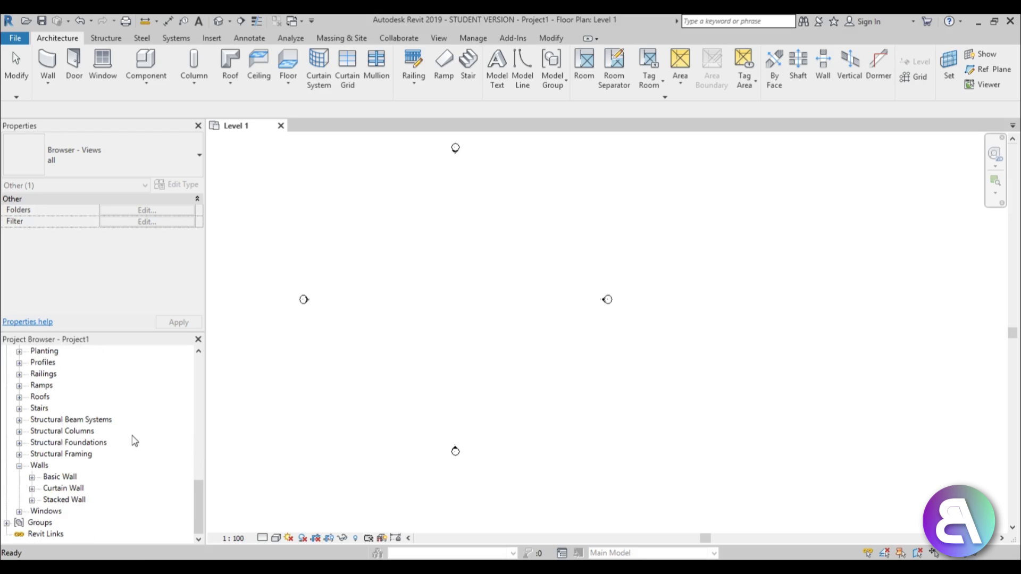
pyautogui.click(32, 477)
pyautogui.scroll(-5, 142, 429)
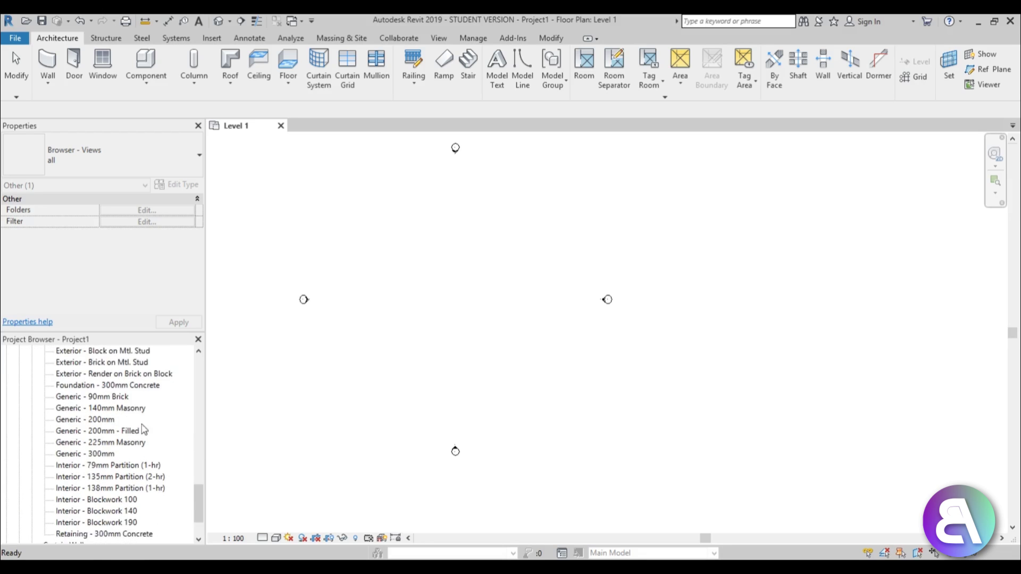
# Look back through the Basic Wall types and enlarge the Project Browser.
pyautogui.scroll(1, 130, 455)
pyautogui.scroll(5, 129, 455)
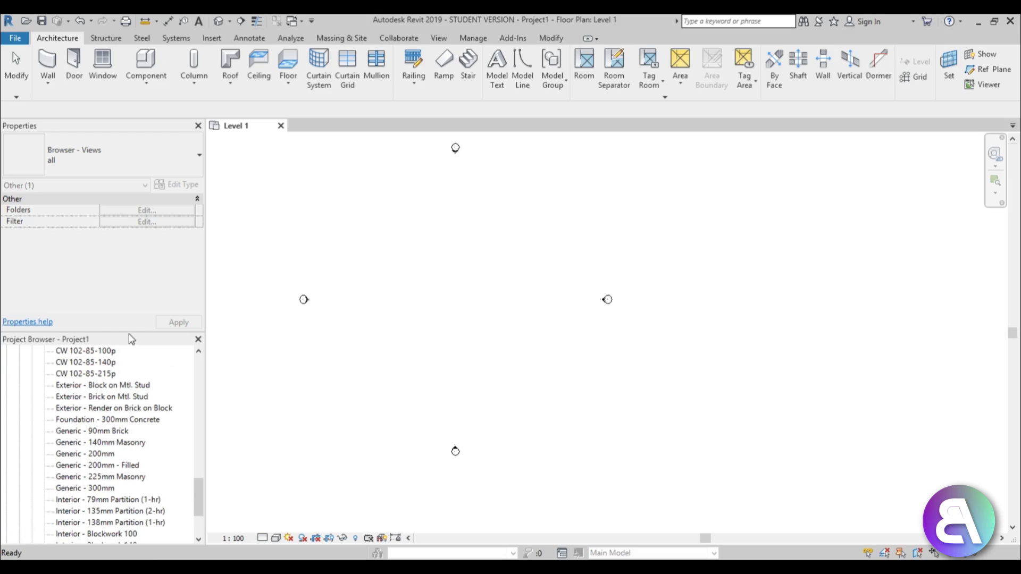
pyautogui.moveTo(128, 332); pyautogui.dragTo(136, 284)
pyautogui.click(460, 335)
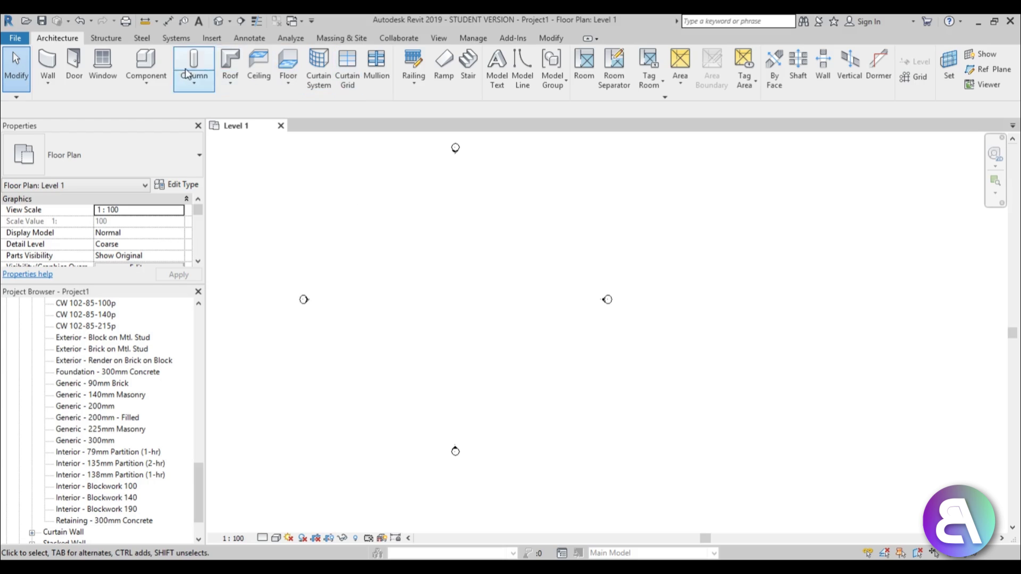
# Review the available component types and place an M_Desk 1525 x 762mm between the four elevation markers in Level 1.
pyautogui.click(146, 62)
pyautogui.click(109, 153)
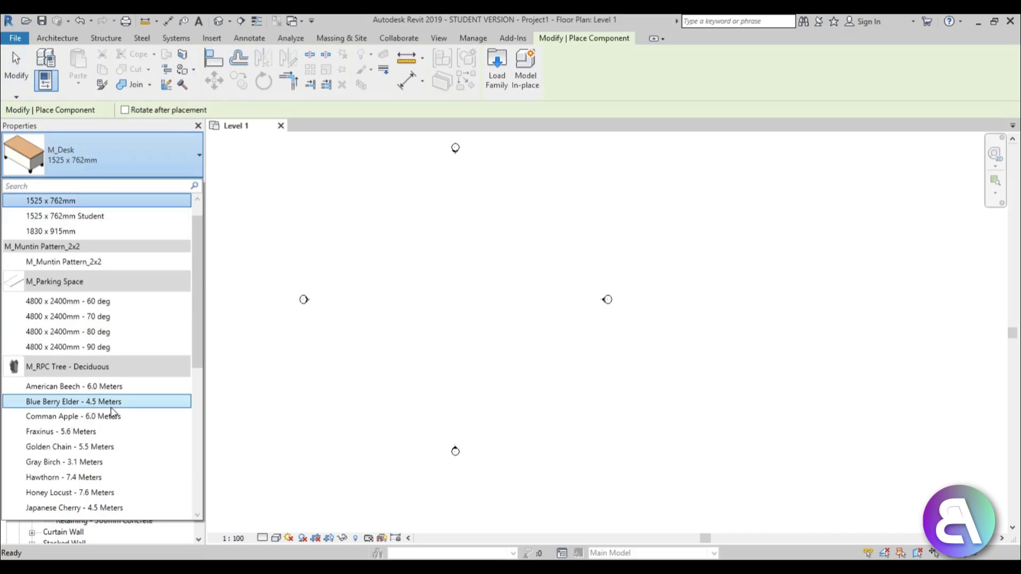
pyautogui.scroll(1, 101, 318)
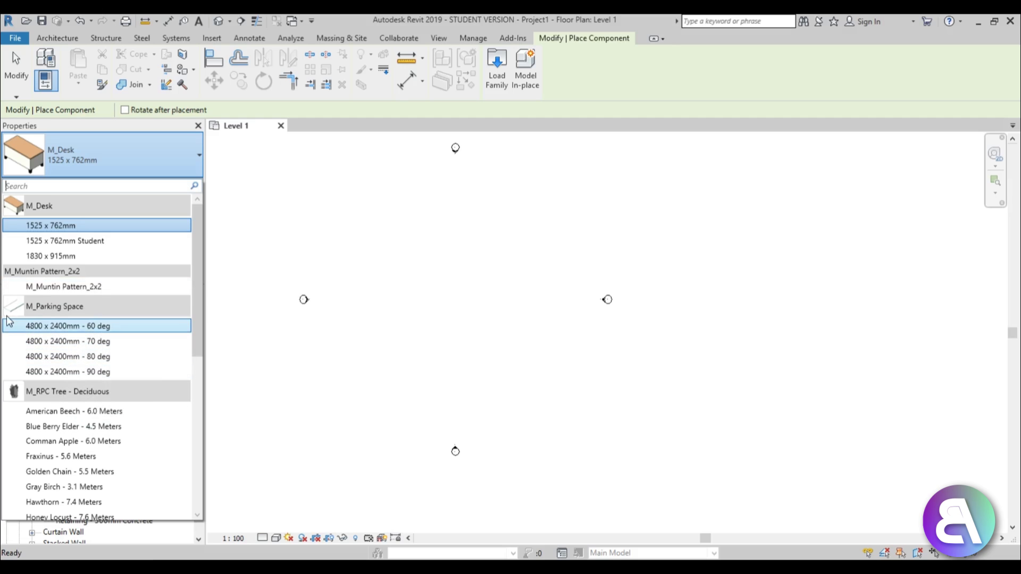
pyautogui.click(470, 299)
pyautogui.click(468, 296)
pyautogui.press('Escape')
pyautogui.press('Escape')
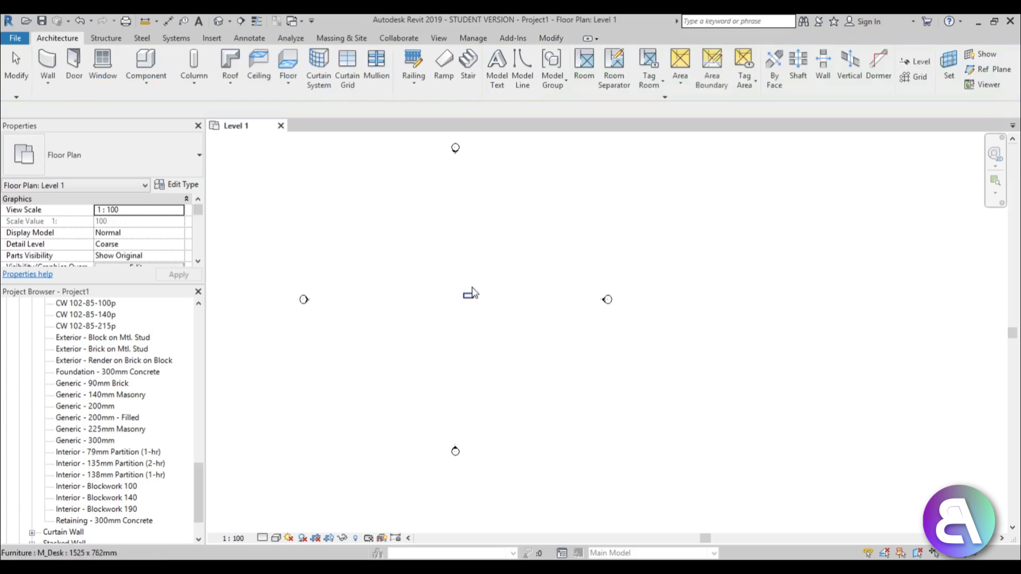
pyautogui.scroll(3, 472, 293)
pyautogui.scroll(-3, 465, 330)
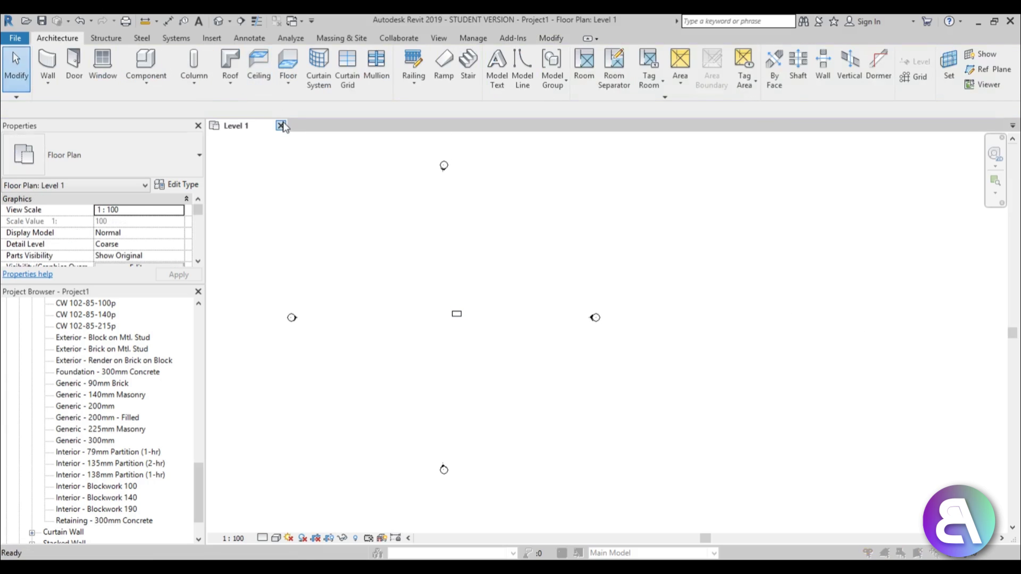
# Close the current project and open the New Project dialog.
pyautogui.click(281, 125)
pyautogui.click(536, 298)
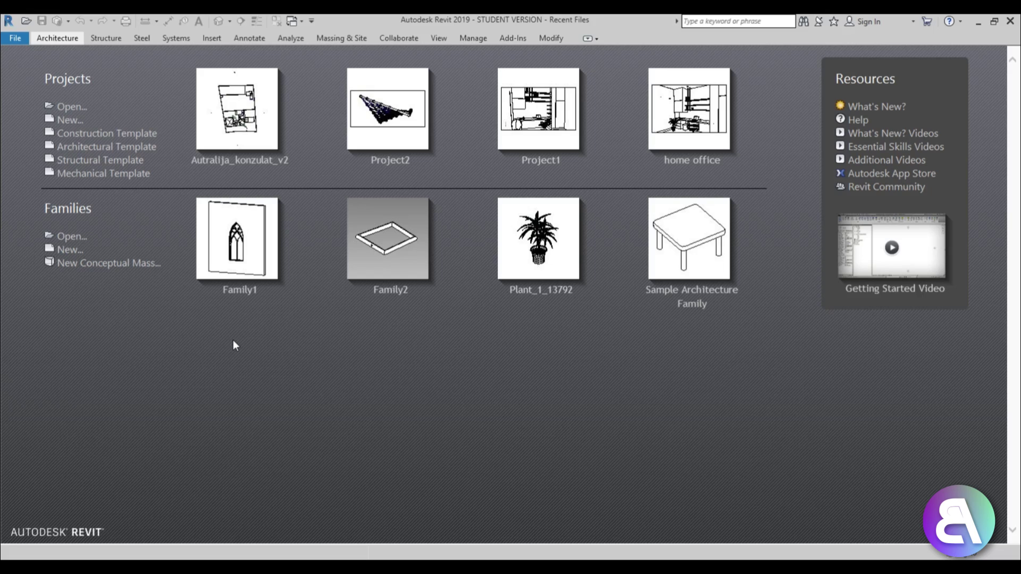
pyautogui.click(98, 135)
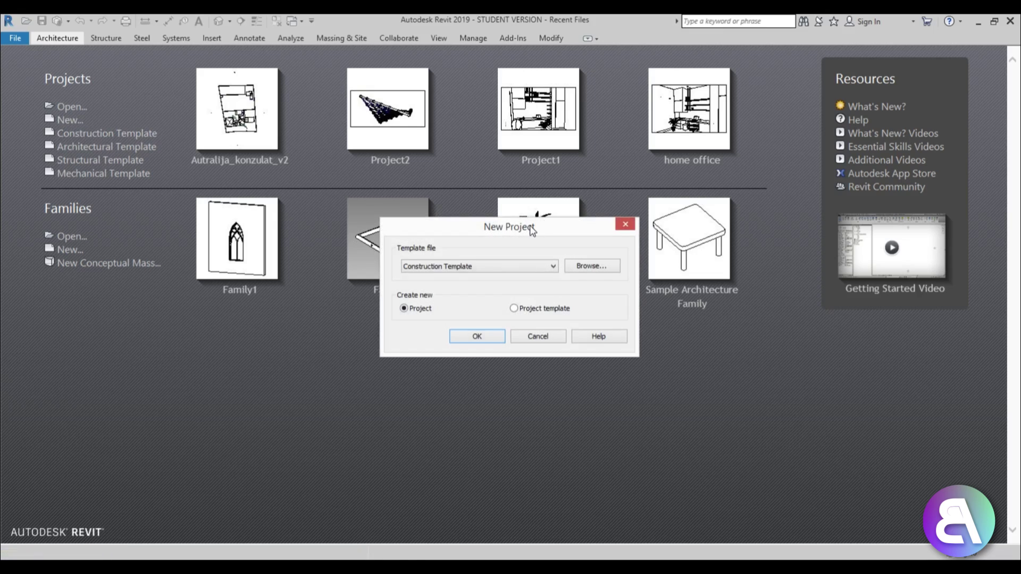
pyautogui.moveTo(531, 230); pyautogui.dragTo(507, 138)
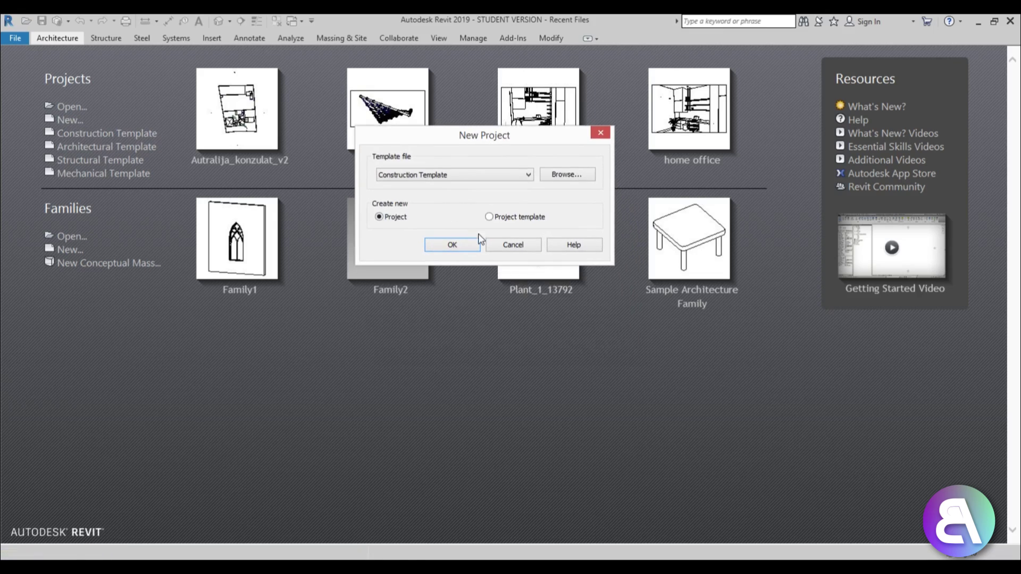
# Create a new project template with the template file set to None and the metric system of measurement.
pyautogui.click(392, 179)
pyautogui.click(406, 242)
pyautogui.click(446, 174)
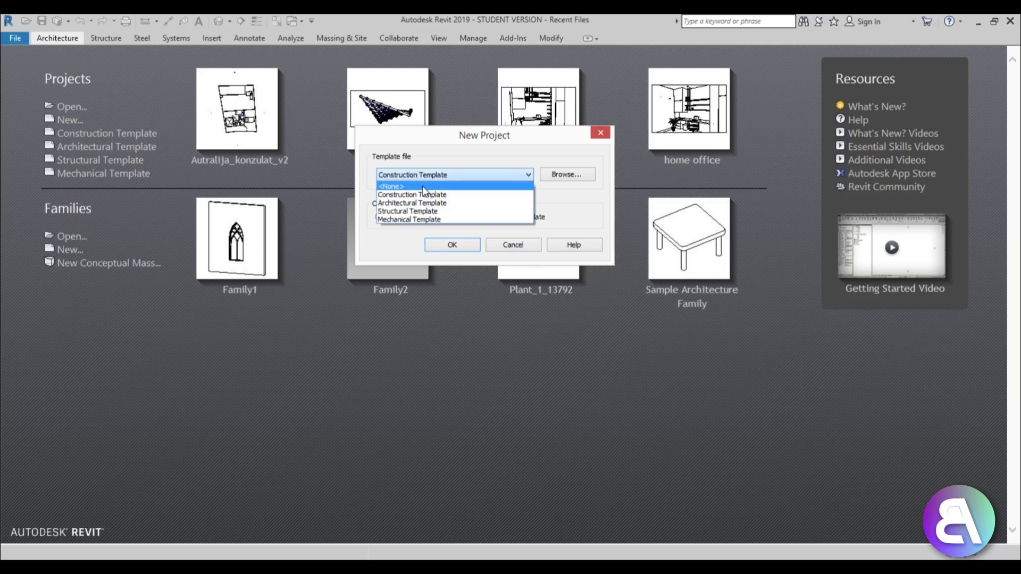
pyautogui.click(420, 184)
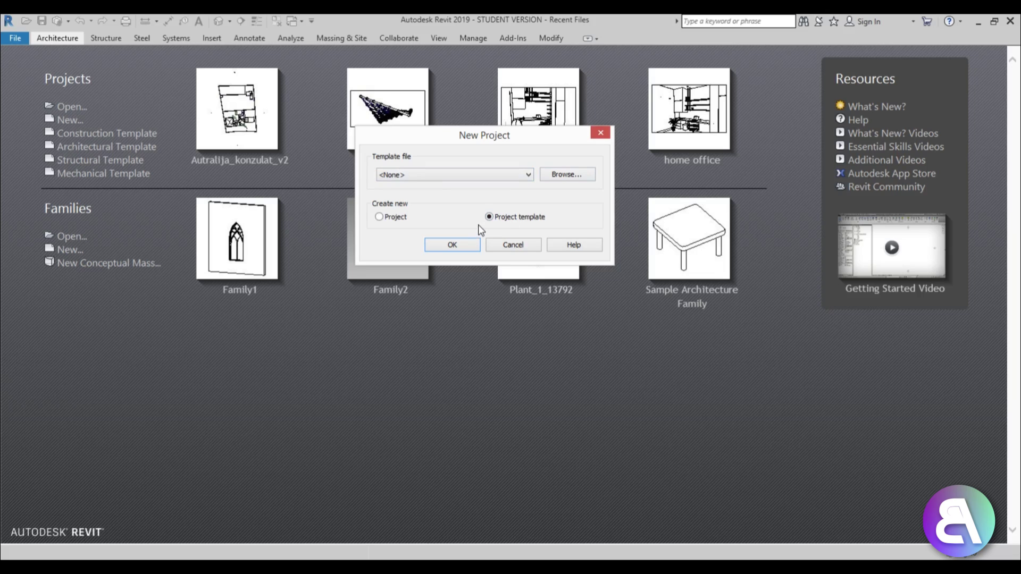
pyautogui.click(468, 248)
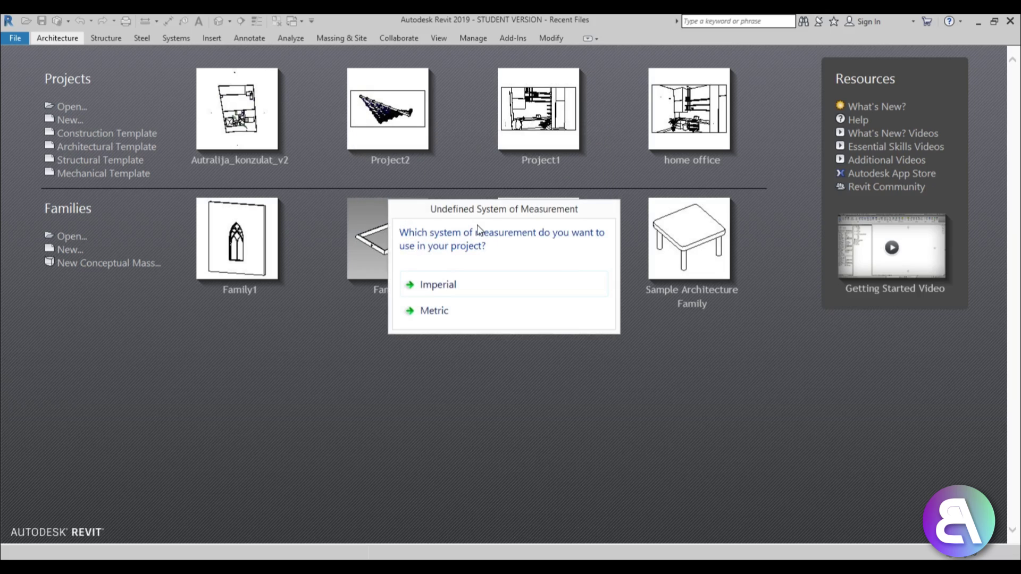
pyautogui.moveTo(481, 209); pyautogui.dragTo(461, 184)
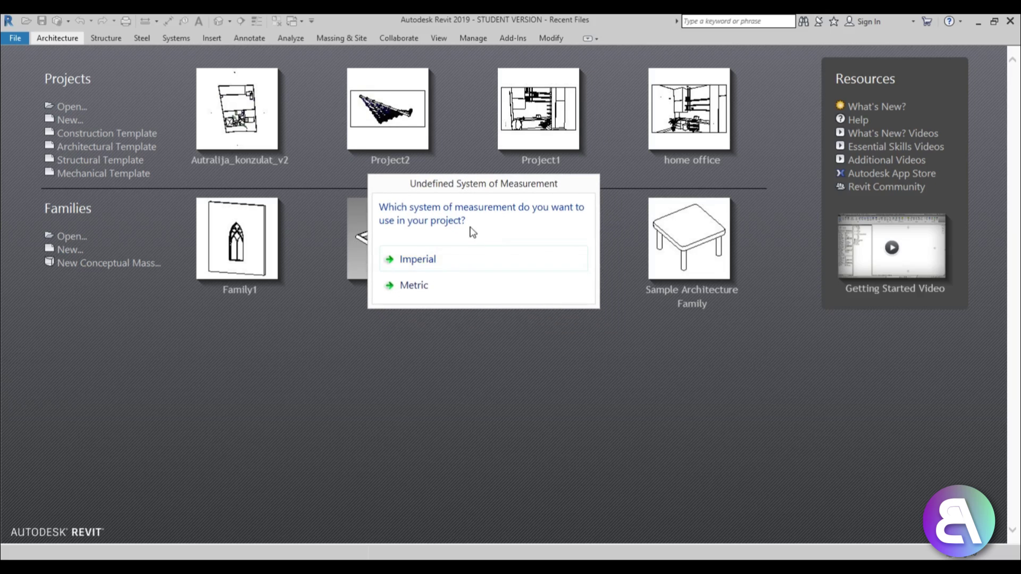
pyautogui.click(460, 286)
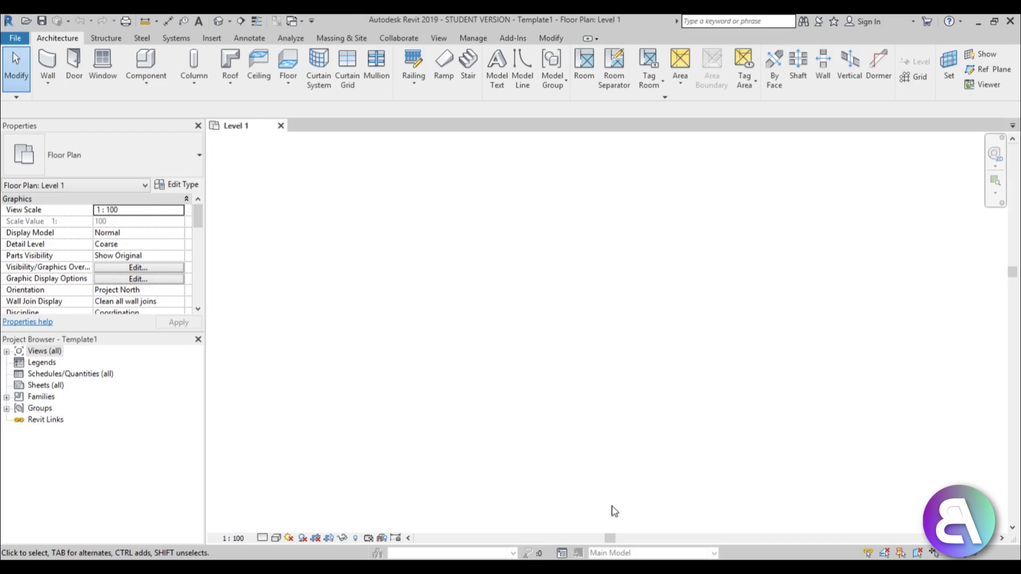
# Expand the template's views, floor plans and families, and look through the family categories.
pyautogui.doubleClick(12, 353)
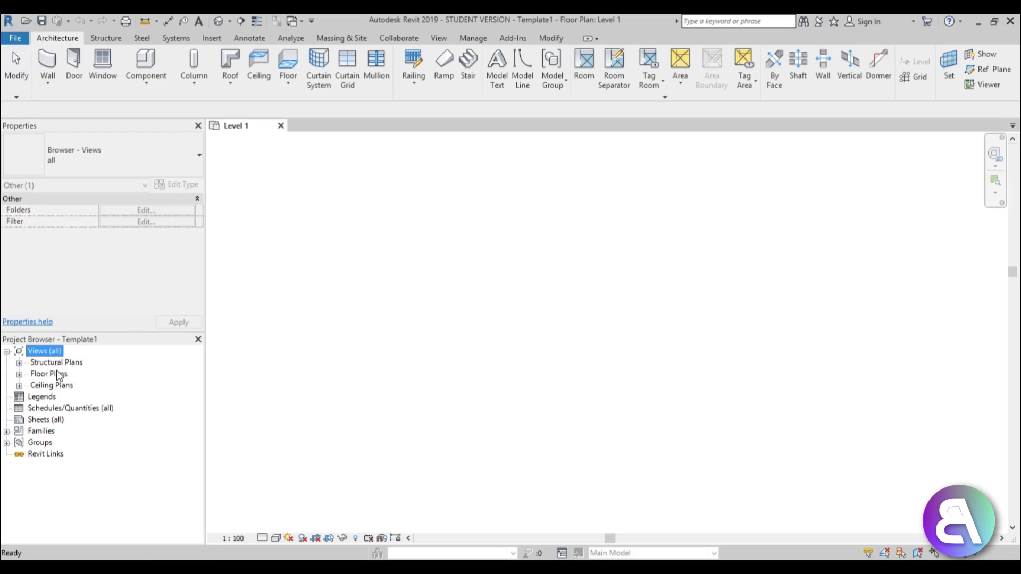
pyautogui.click(20, 375)
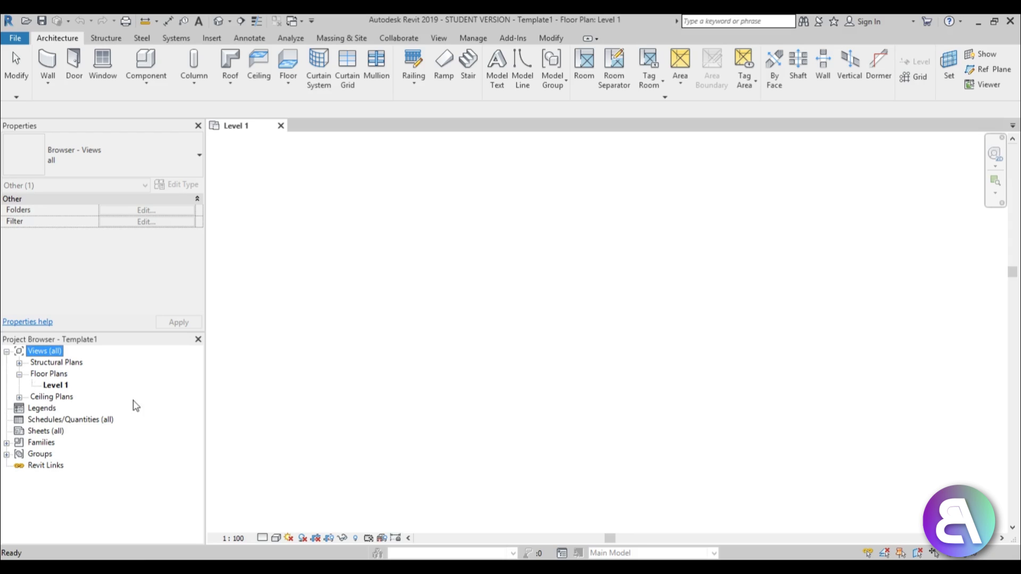
pyautogui.click(7, 442)
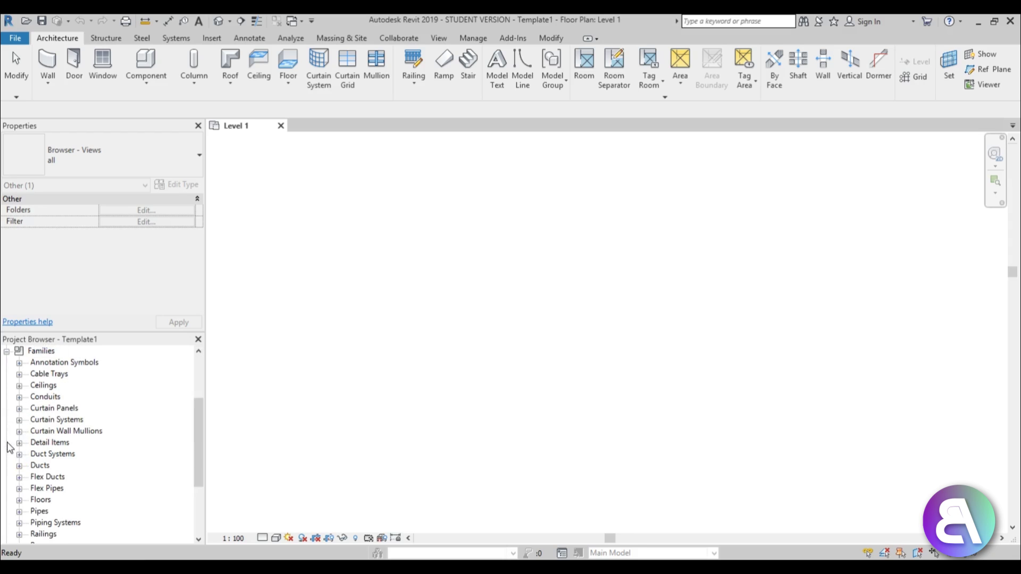
pyautogui.scroll(-4, 146, 391)
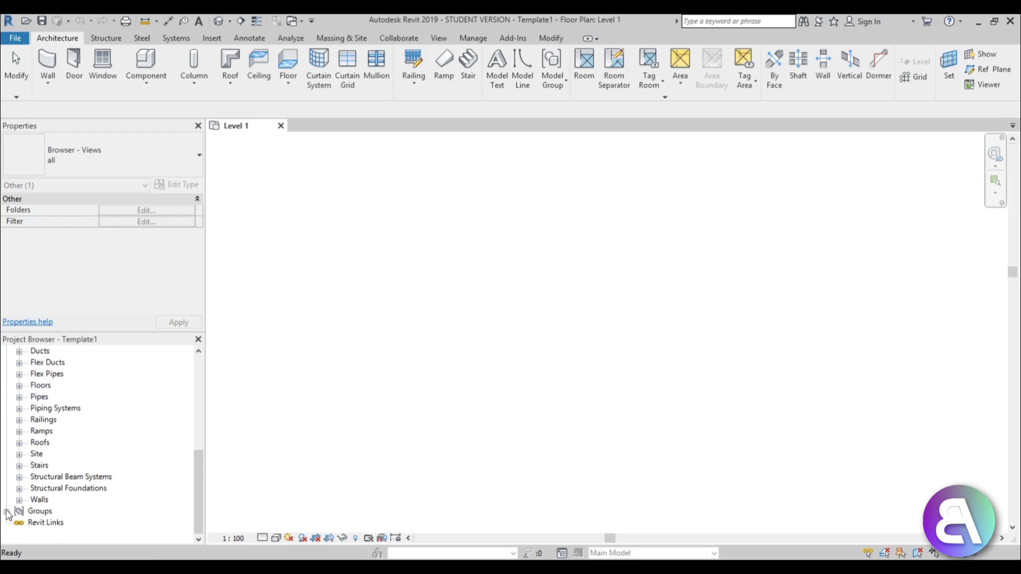
# Expand the Walls family category and examine the types under Basic Wall.
pyautogui.click(19, 500)
pyautogui.scroll(-1, 109, 428)
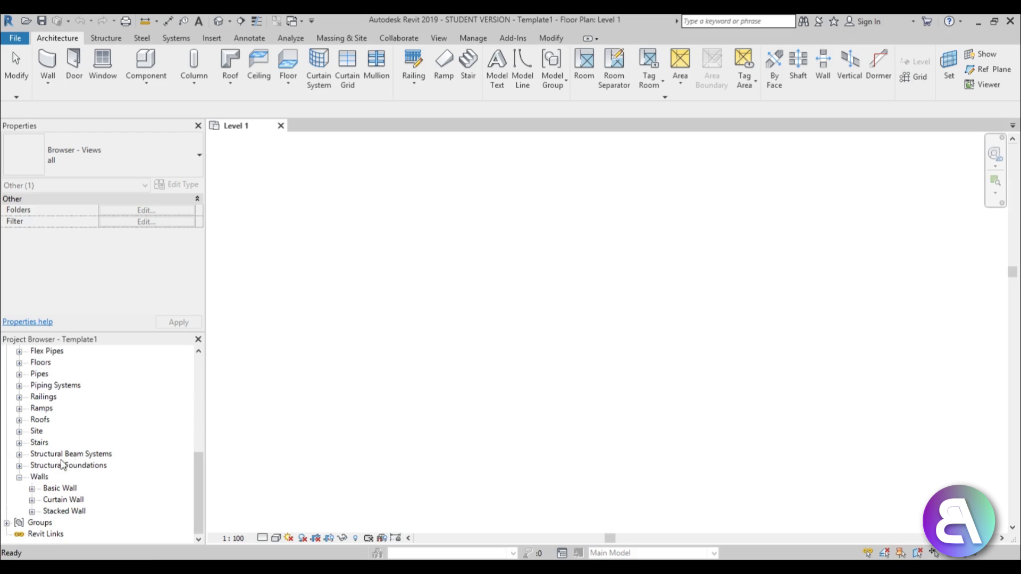
pyautogui.click(32, 489)
pyautogui.scroll(-1, 70, 484)
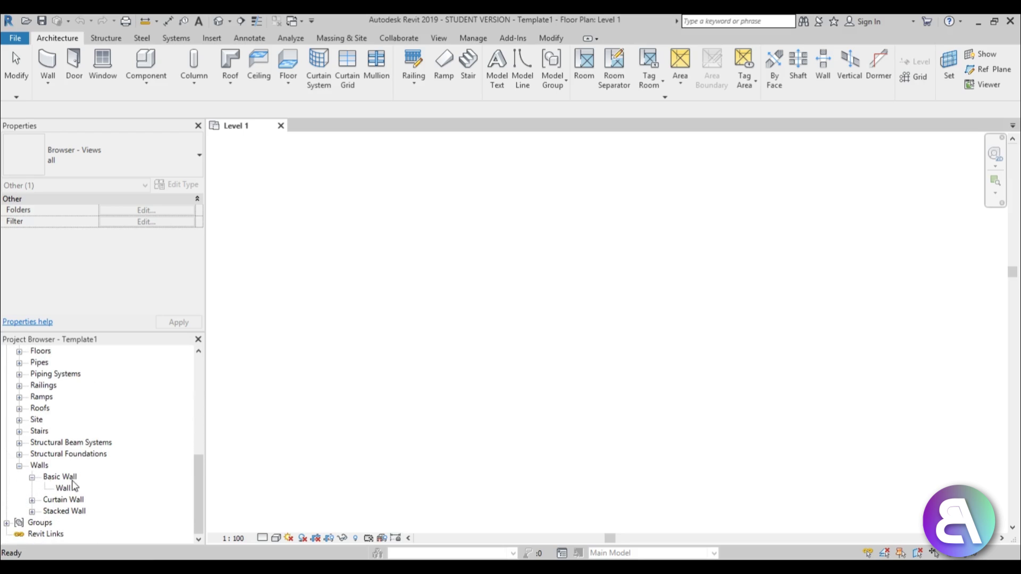
pyautogui.click(440, 343)
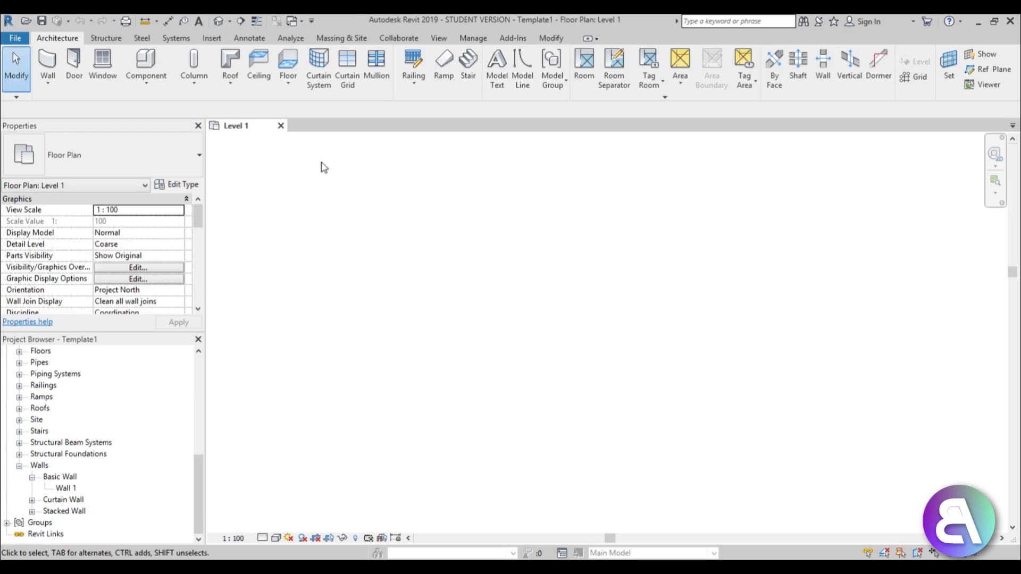
# Check whether general components and site components are available in the template, without loading any family.
pyautogui.click(158, 68)
pyautogui.click(587, 301)
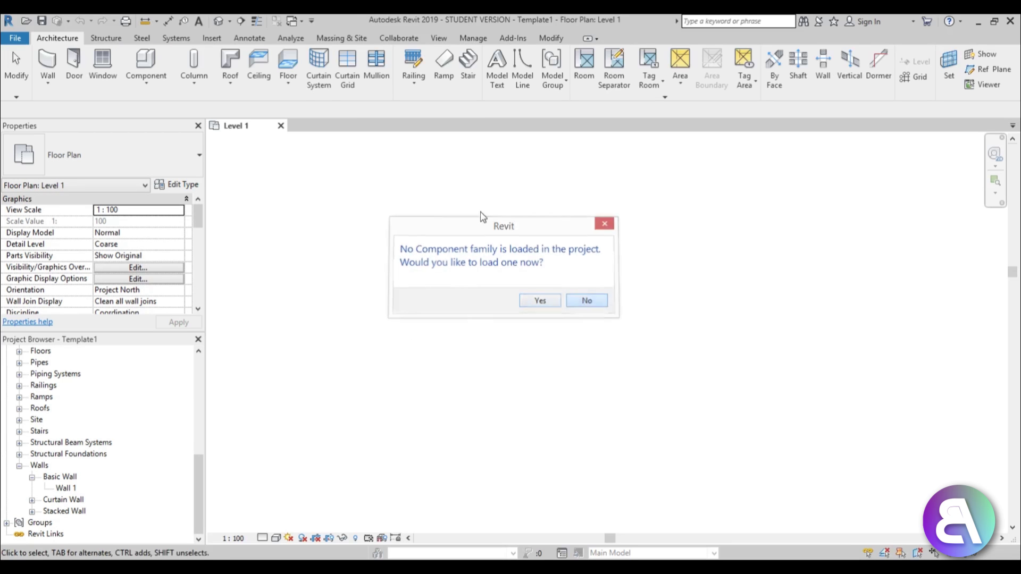
pyautogui.click(345, 38)
pyautogui.click(341, 67)
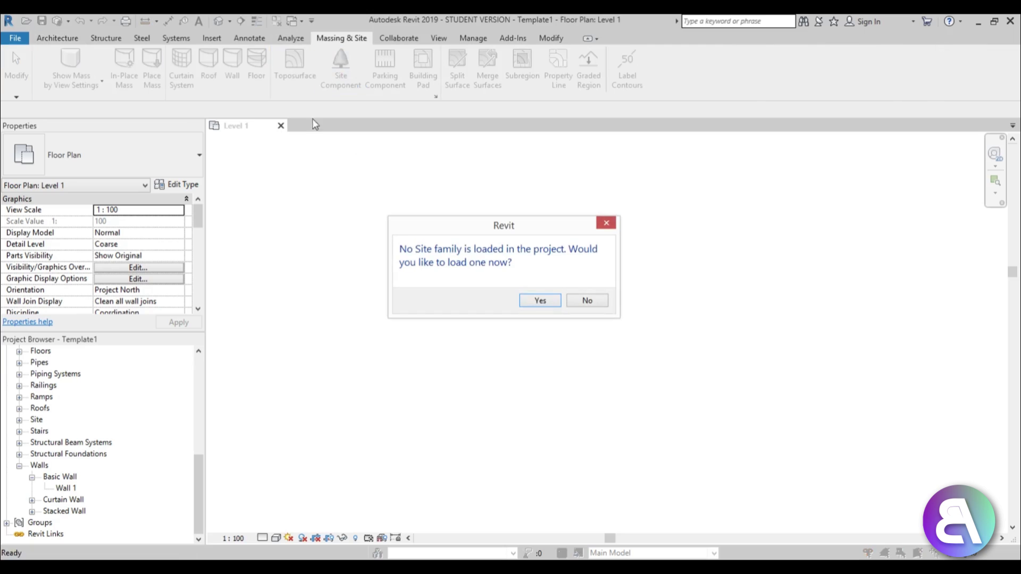
pyautogui.click(607, 224)
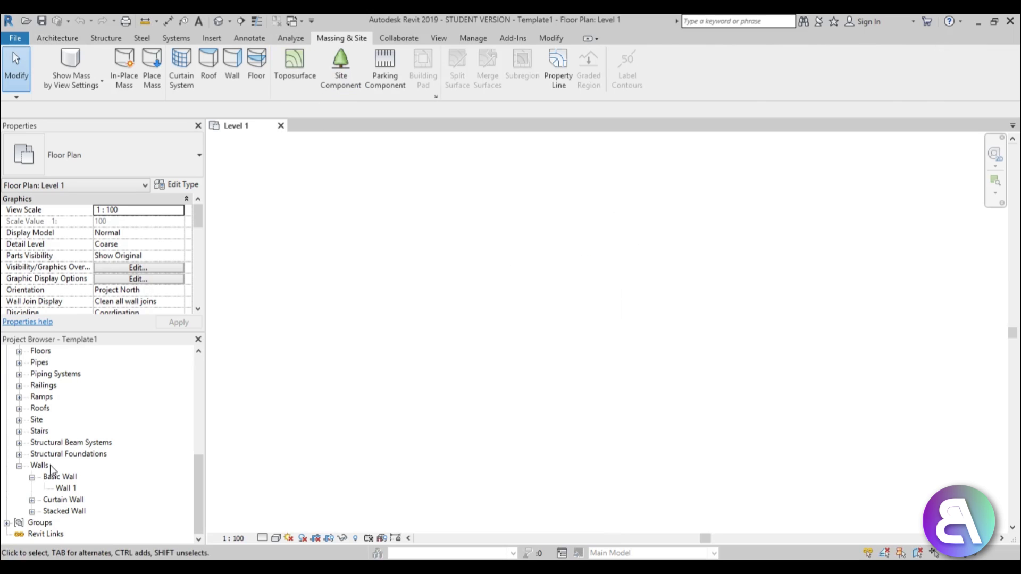
# Look back over the family categories and collapse Families in the Project Browser.
pyautogui.moveTo(198, 464)
pyautogui.mouseDown()
pyautogui.moveTo(199, 445)
pyautogui.moveTo(199, 471)
pyautogui.mouseUp()
pyautogui.click(60, 500)
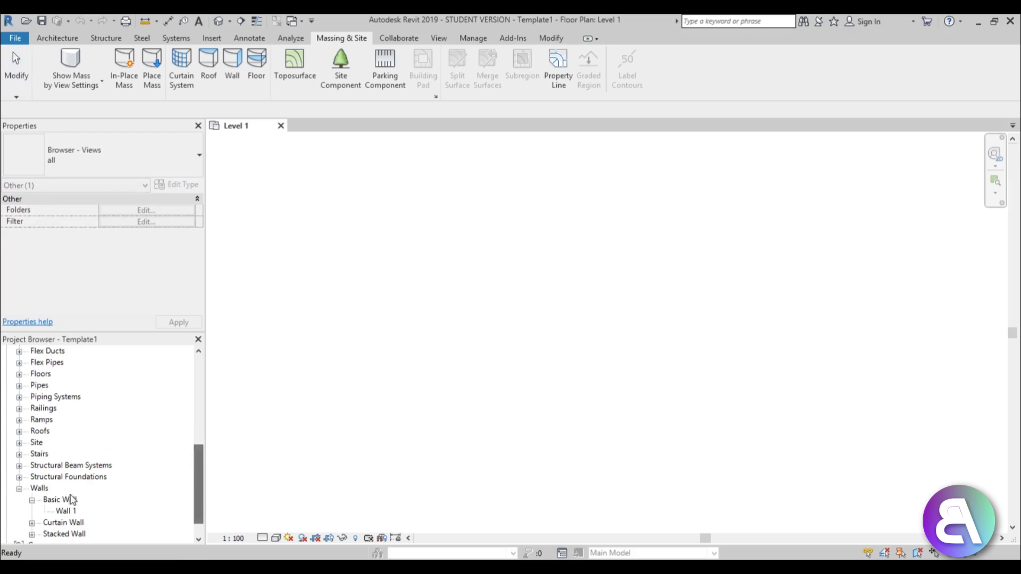
pyautogui.scroll(10, 101, 443)
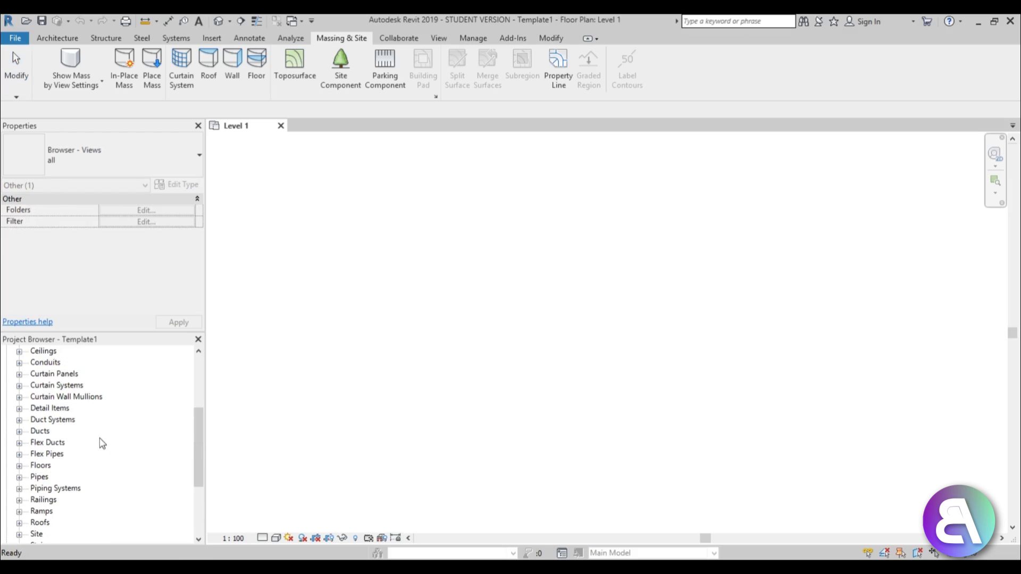
pyautogui.click(7, 442)
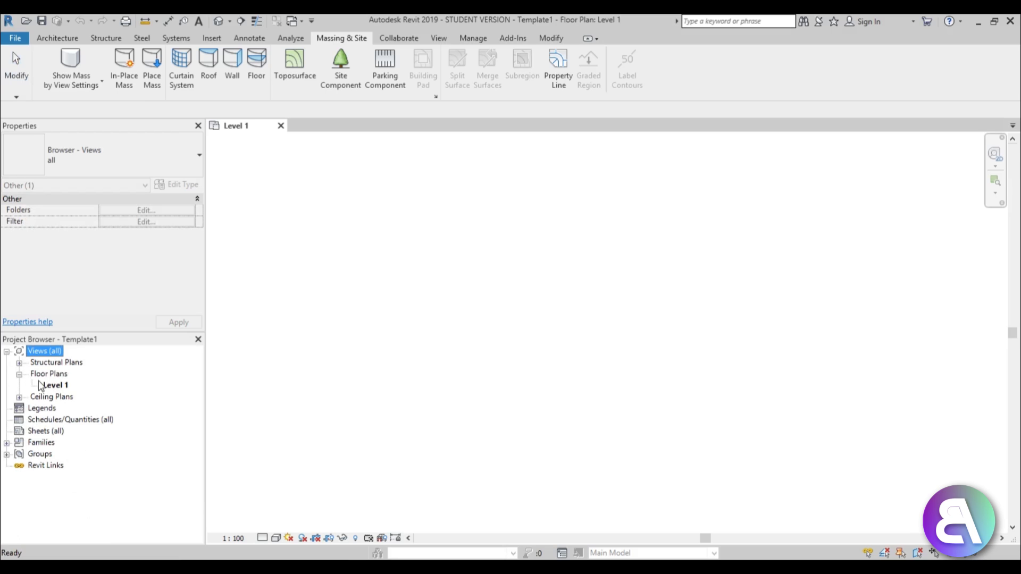
pyautogui.click(330, 315)
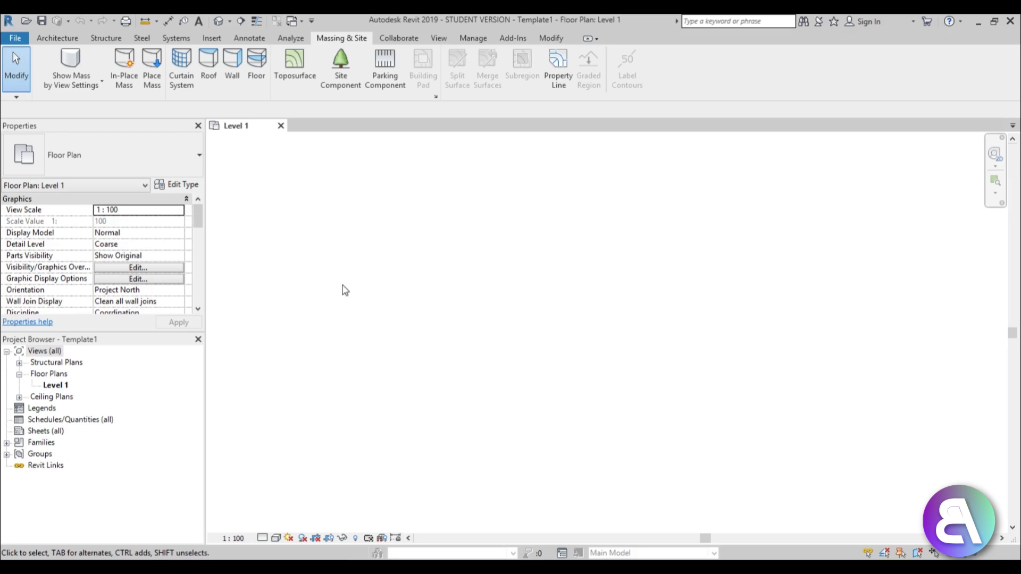
# Set the project's length units to meters.
pyautogui.click(70, 39)
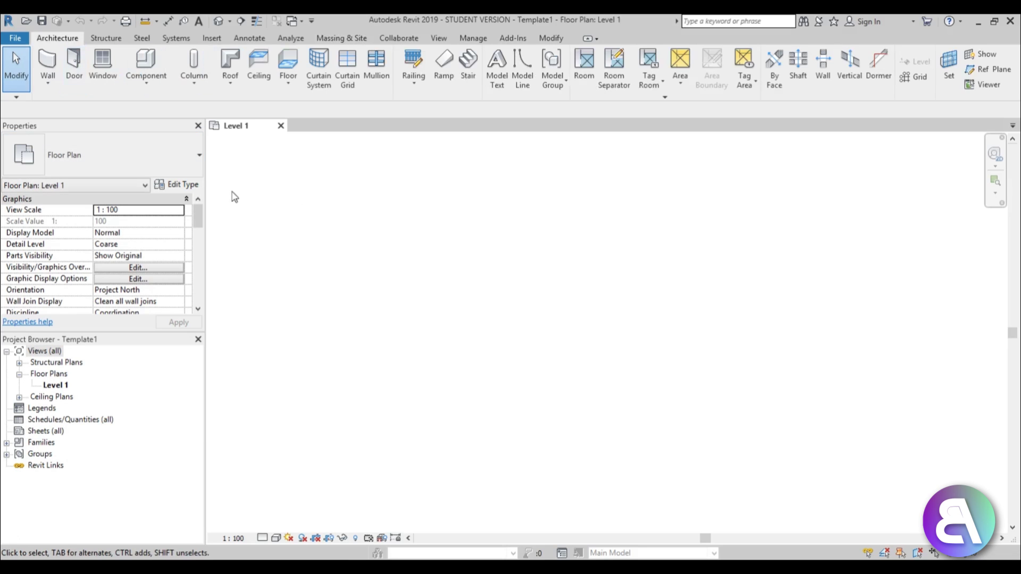
pyautogui.press('u')
pyautogui.press('n')
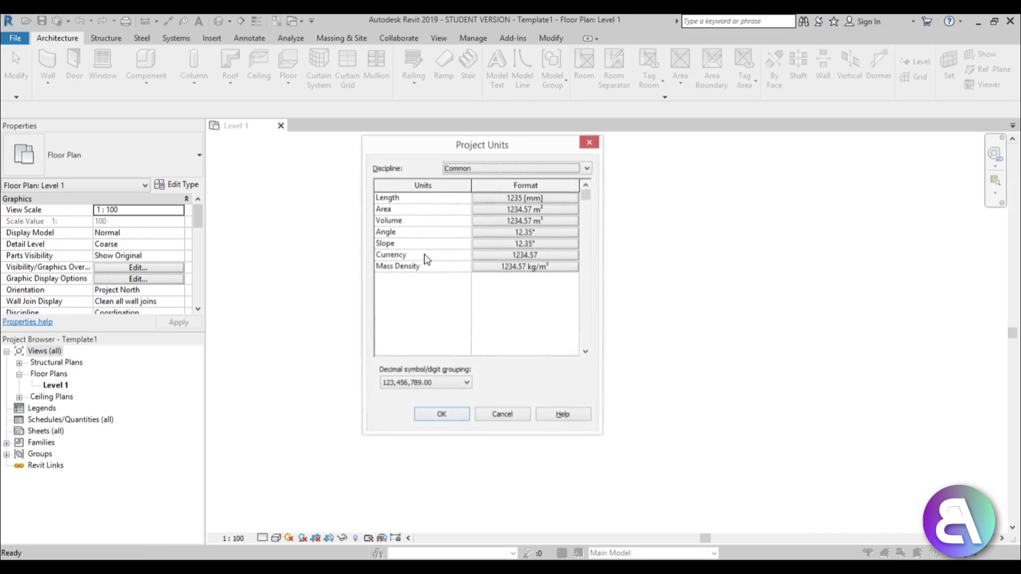
pyautogui.click(523, 198)
pyautogui.click(508, 220)
pyautogui.click(497, 265)
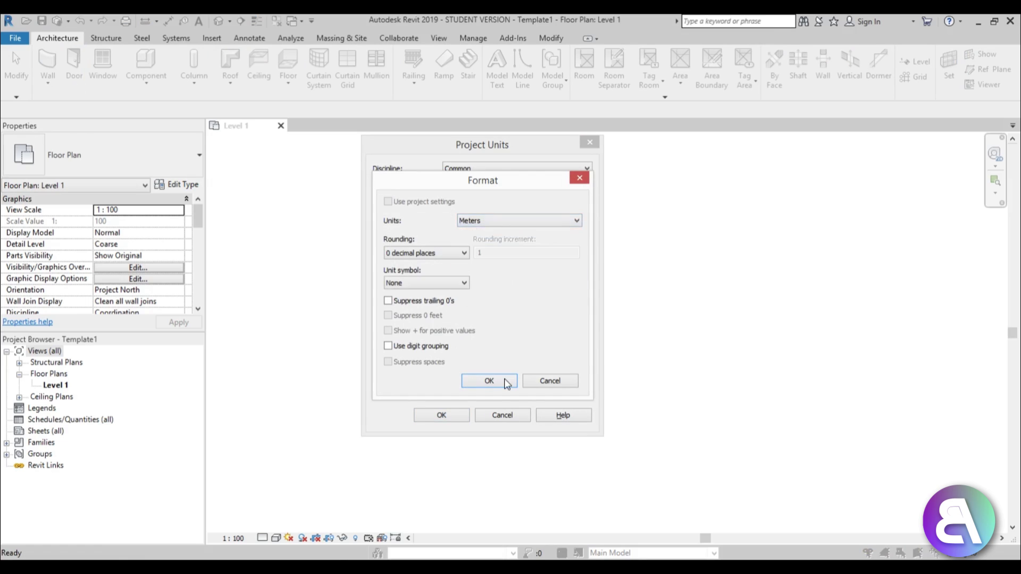
pyautogui.click(489, 381)
pyautogui.click(442, 415)
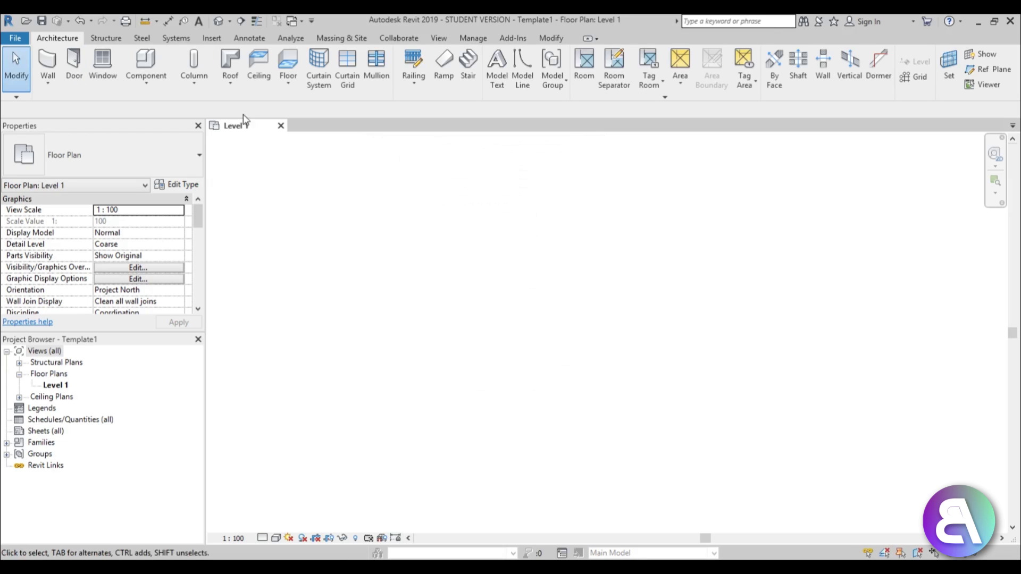
# Draw a rectangular room of Basic Wall: Wall 1 walls, about 6.3 by 3.2 m, in the Level 1 floor plan.
pyautogui.click(47, 64)
pyautogui.click(505, 55)
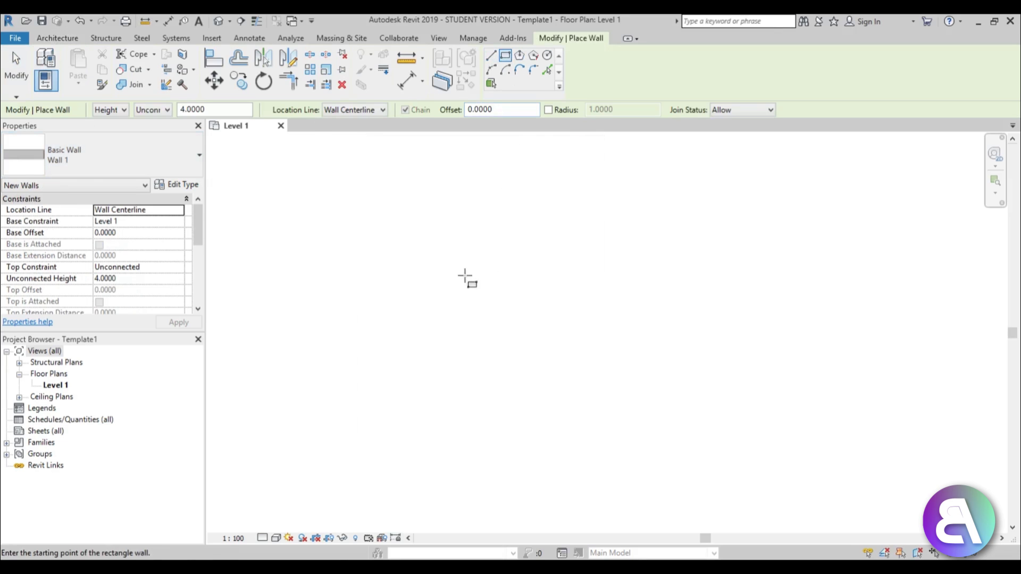
pyautogui.click(455, 268)
pyautogui.scroll(-2, 657, 426)
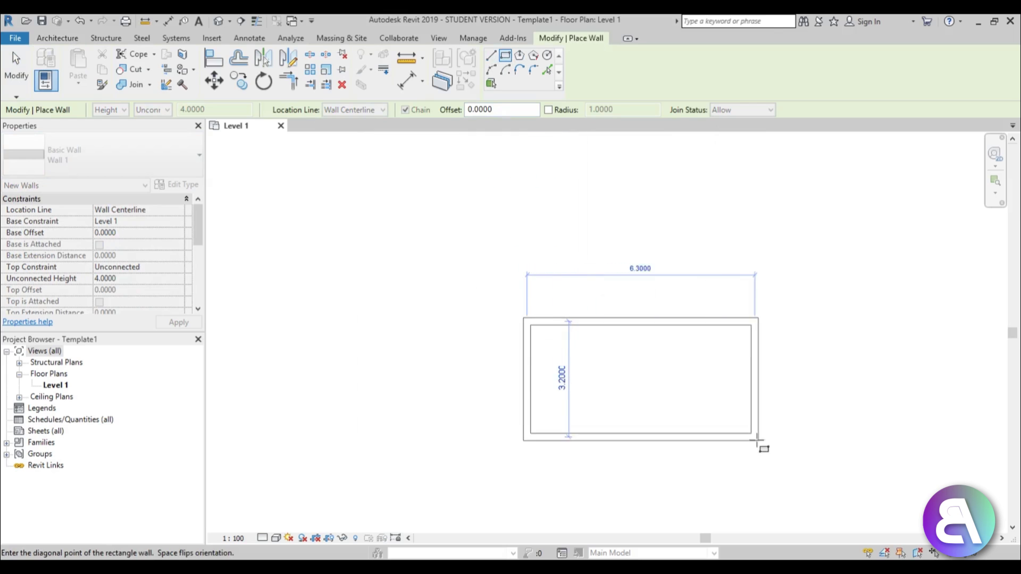
pyautogui.click(761, 446)
pyautogui.scroll(-3, 365, 319)
pyautogui.press('Escape')
pyautogui.press('Escape')
pyautogui.scroll(2, 420, 356)
pyautogui.moveTo(394, 360); pyautogui.dragTo(436, 292, button='middle')
pyautogui.scroll(-1, 397, 290)
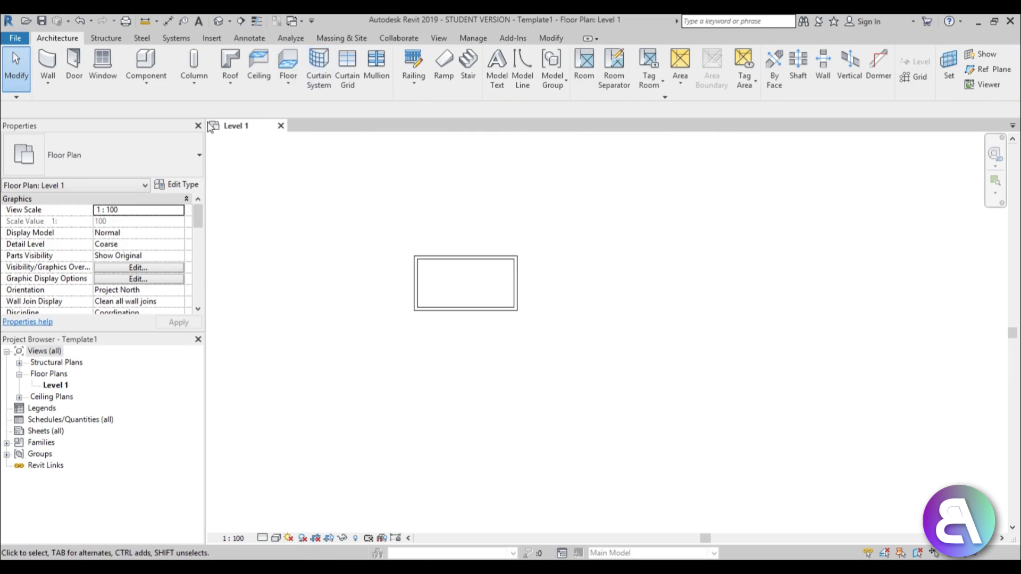
# Place four elevation markers facing the room, one outside each wall, and expand the Elevations group in the Project Browser.
pyautogui.click(439, 38)
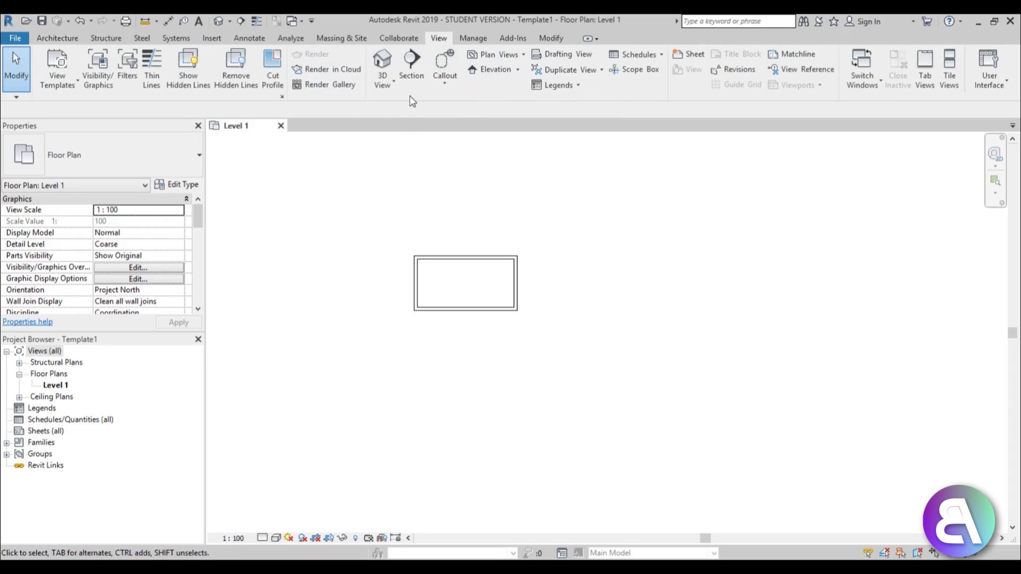
pyautogui.click(492, 70)
pyautogui.click(609, 283)
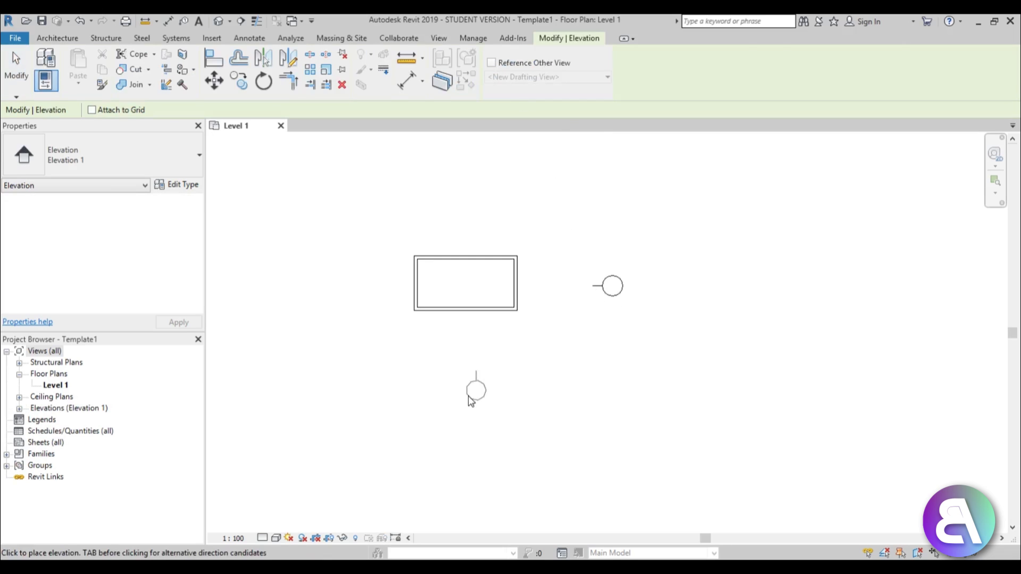
pyautogui.click(356, 283)
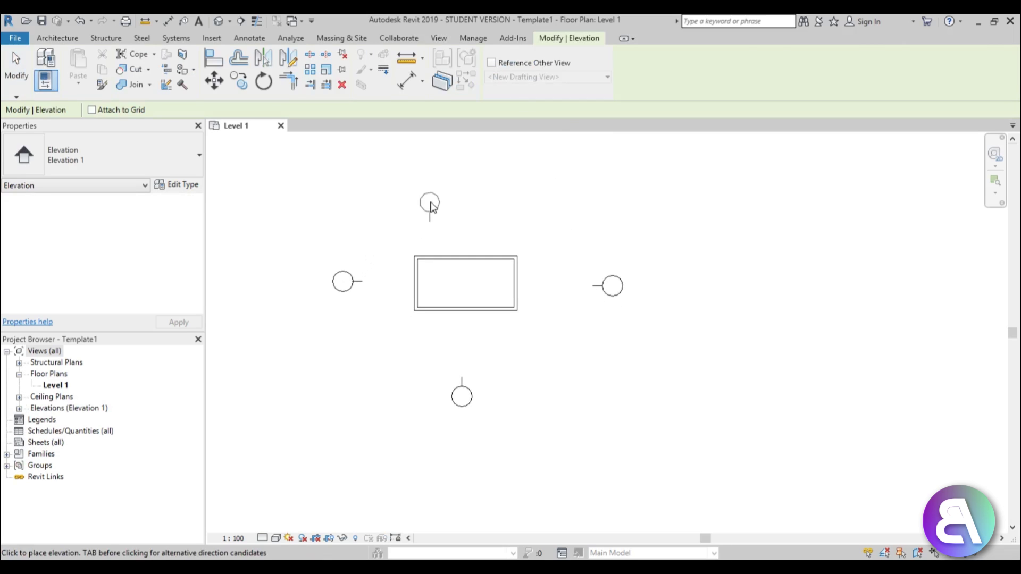
pyautogui.click(460, 206)
pyautogui.press('Escape')
pyautogui.press('Escape')
pyautogui.click(19, 408)
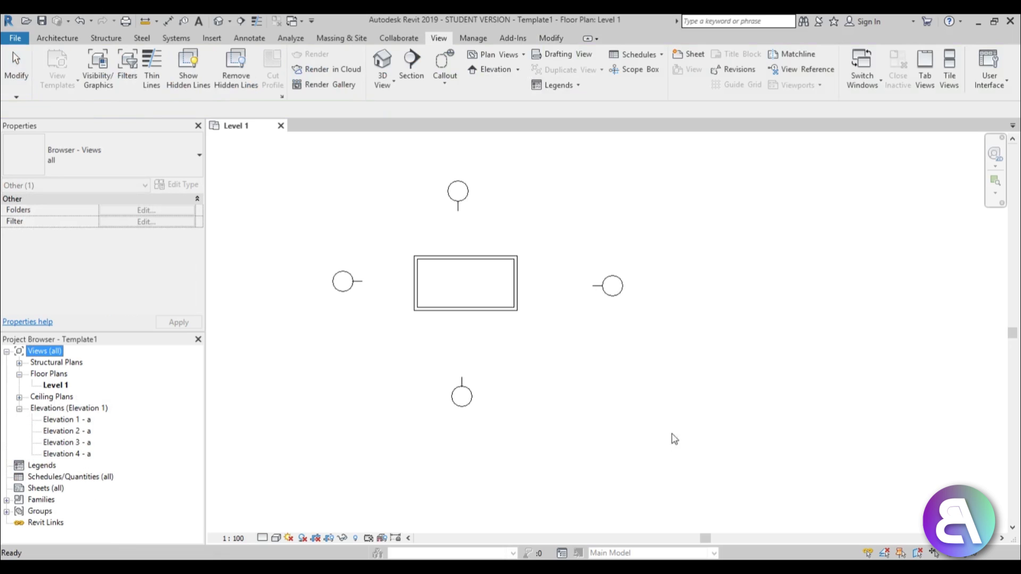
# Inspect an elevation marker's symbol in the plan and check the Annotation Symbols families in the Project Browser.
pyautogui.scroll(5, 604, 295)
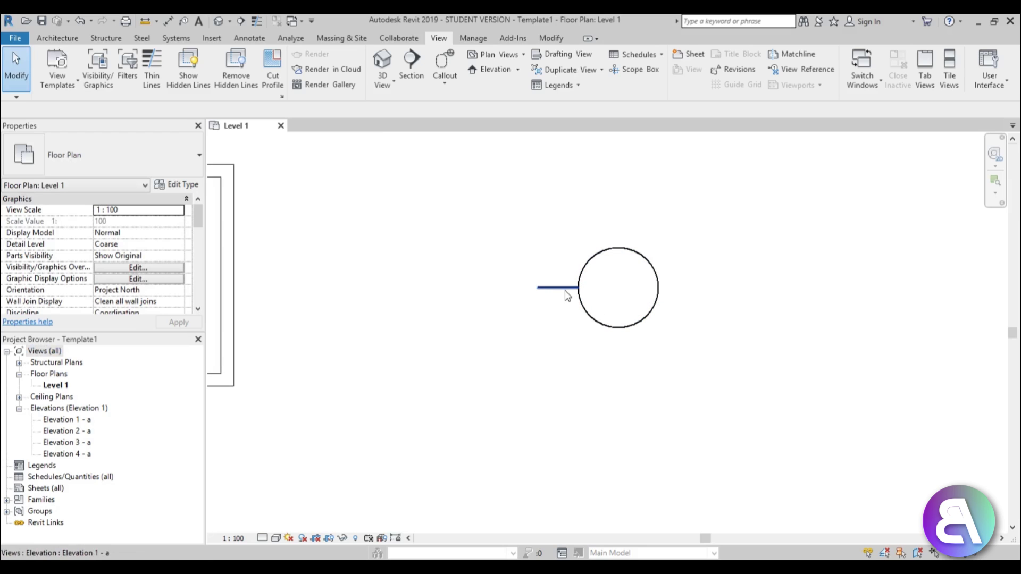
pyautogui.scroll(-3, 567, 295)
pyautogui.scroll(2, 559, 271)
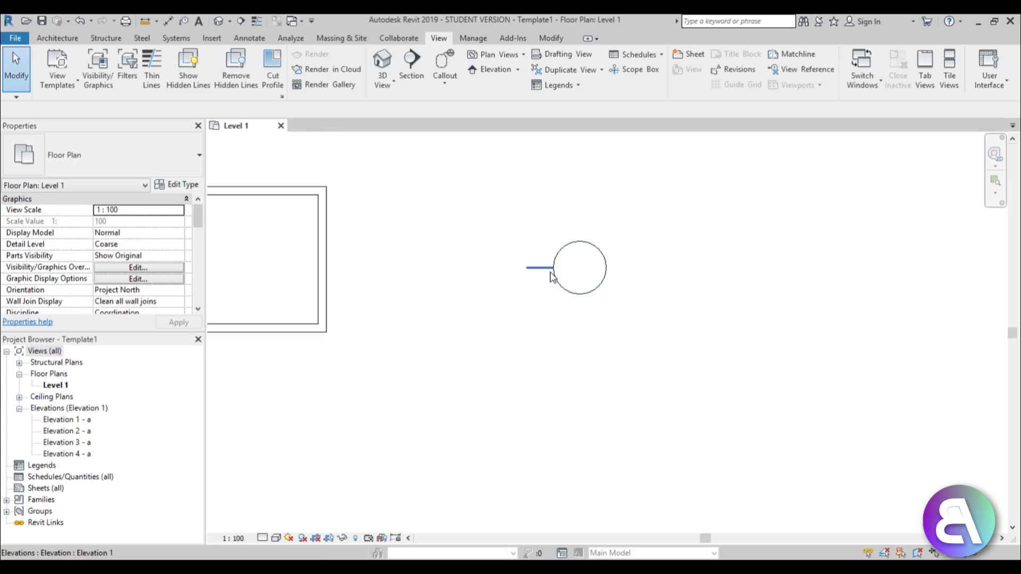
pyautogui.click(553, 272)
pyautogui.press('Escape')
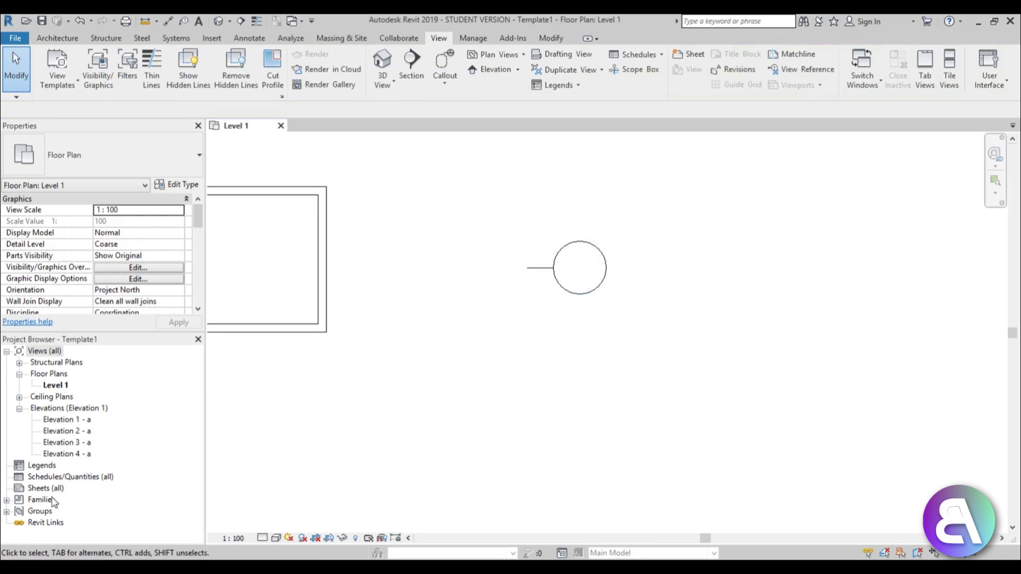
pyautogui.click(6, 500)
pyautogui.scroll(1, 116, 452)
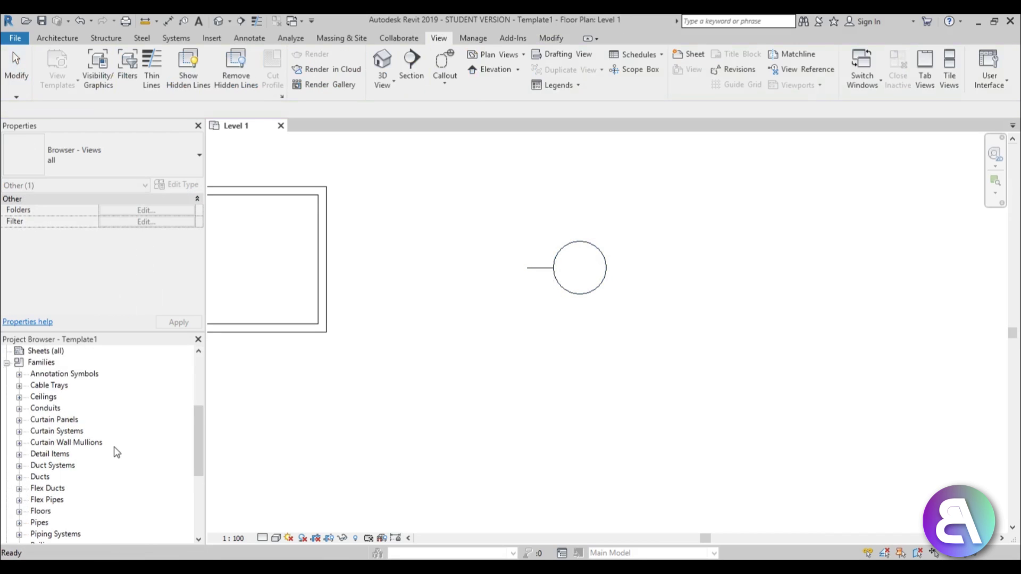
pyautogui.click(19, 375)
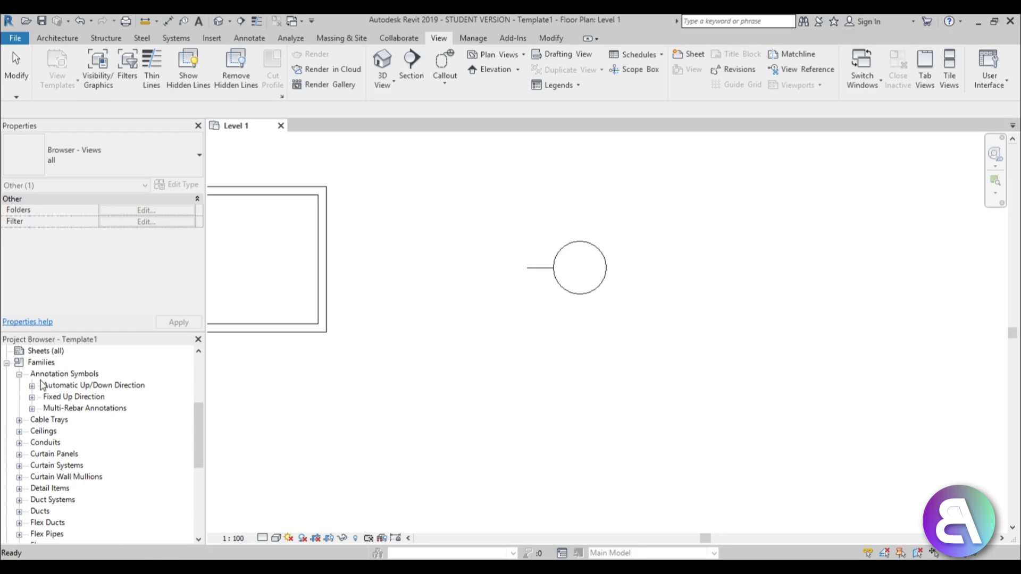
pyautogui.click(19, 375)
pyautogui.click(505, 374)
pyautogui.scroll(-3, 469, 356)
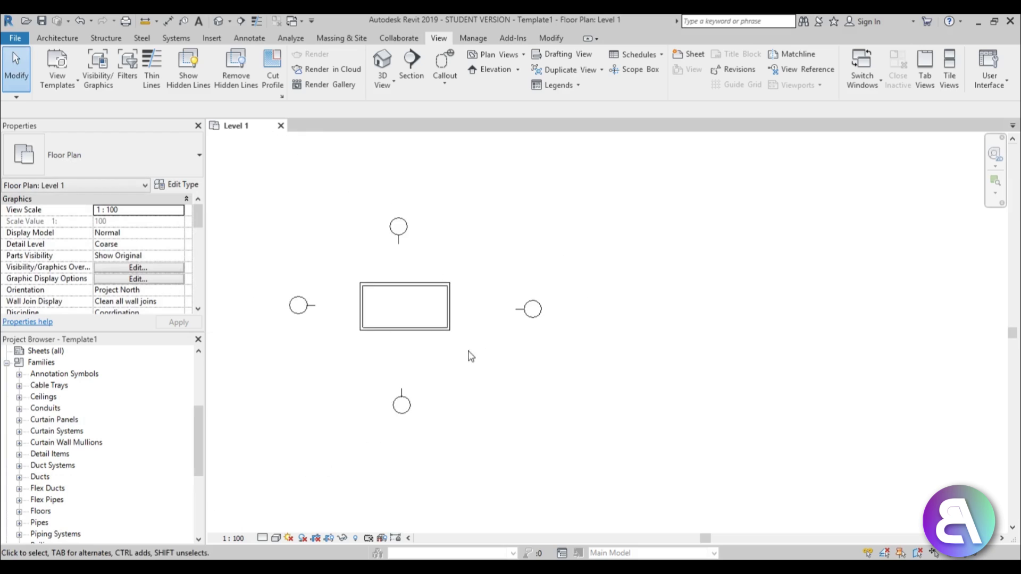
pyautogui.scroll(1, 410, 287)
pyautogui.scroll(1, 410, 287)
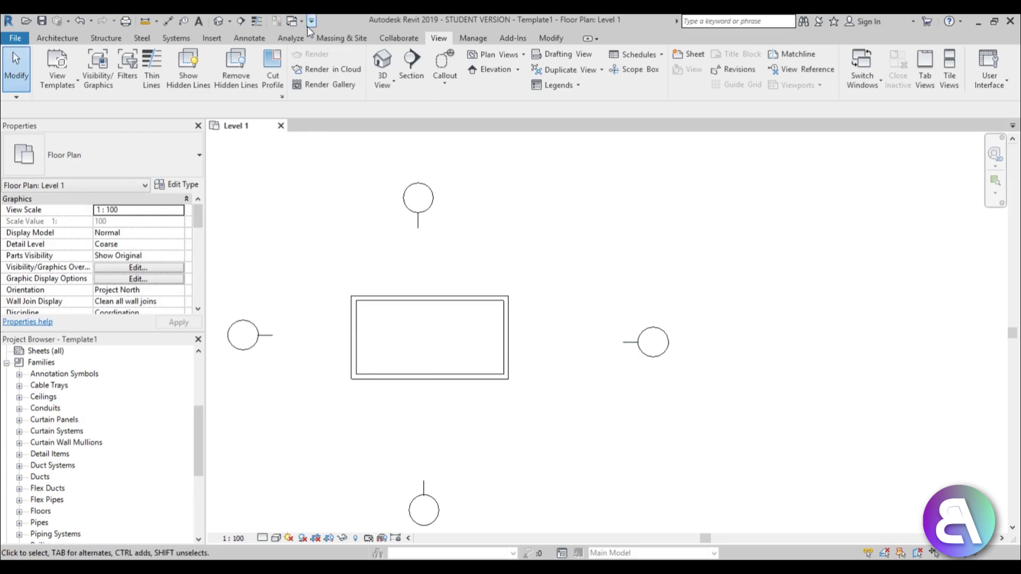
# Start loading a family and open the Annotations folder of the US Metric library.
pyautogui.click(216, 41)
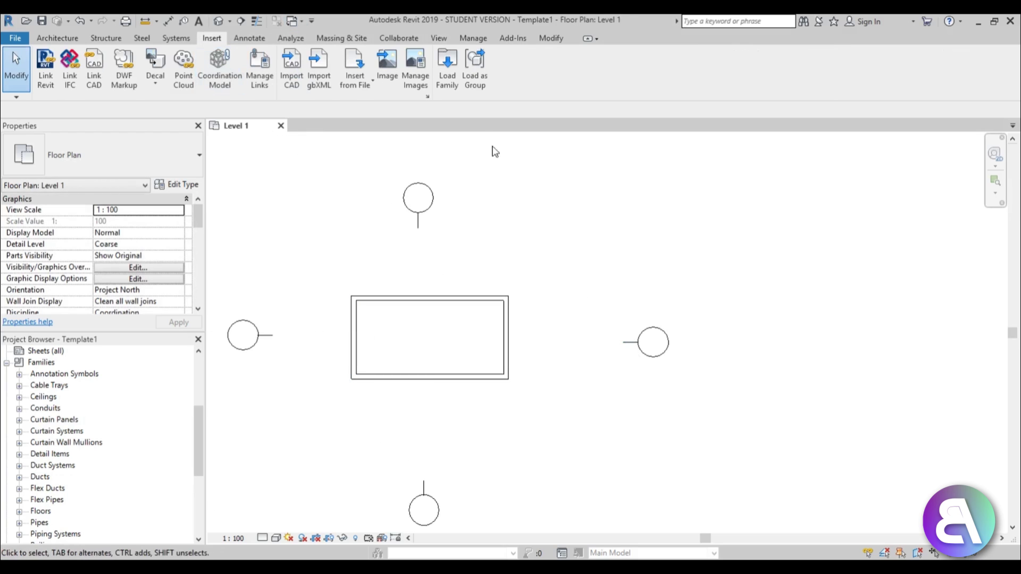
pyautogui.click(446, 80)
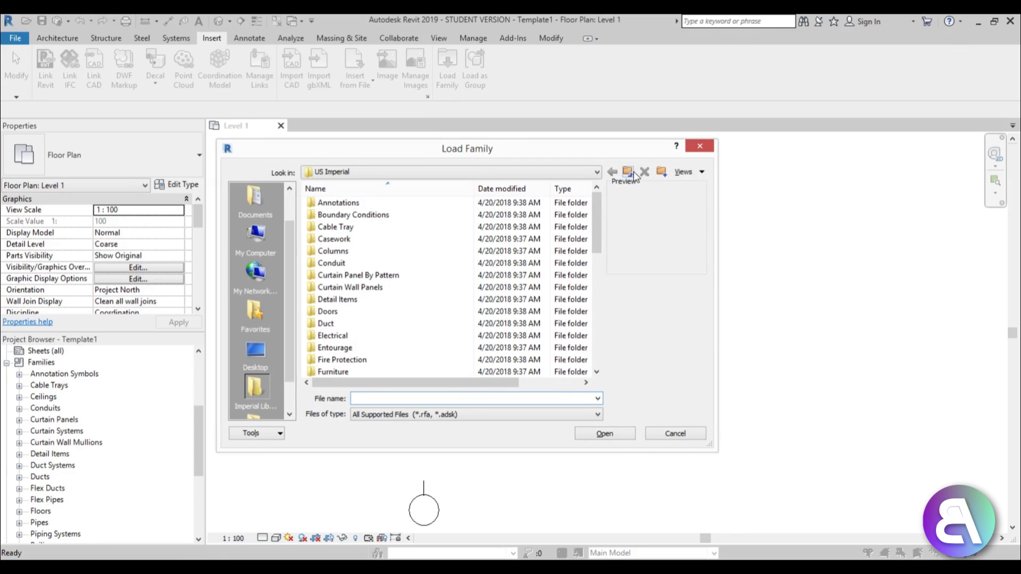
pyautogui.click(628, 172)
pyautogui.doubleClick(341, 225)
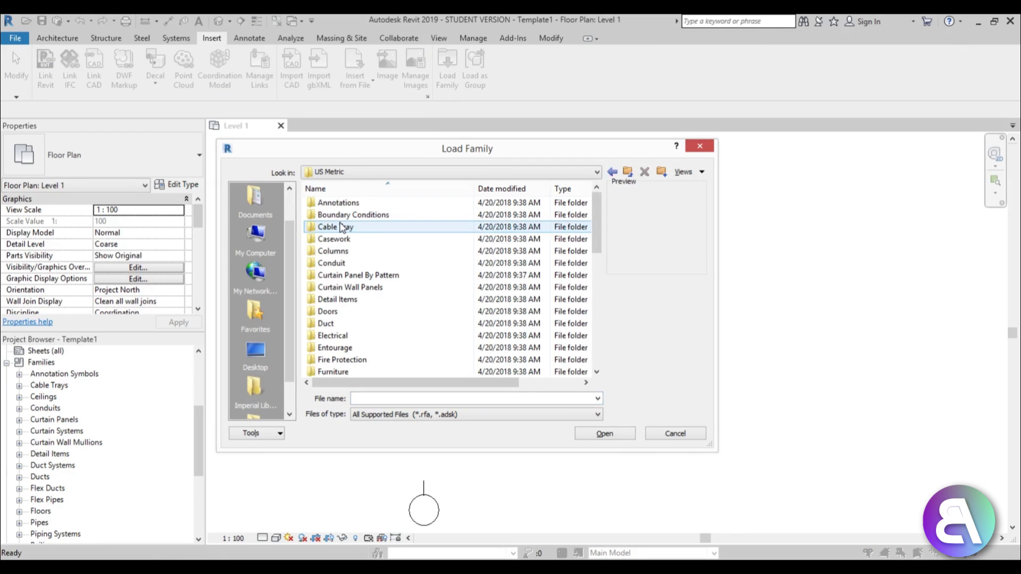
pyautogui.doubleClick(338, 202)
# Preview the available elevation mark bodies and load the M_Elevation Mark Body_Square family.
pyautogui.scroll(-5, 366, 306)
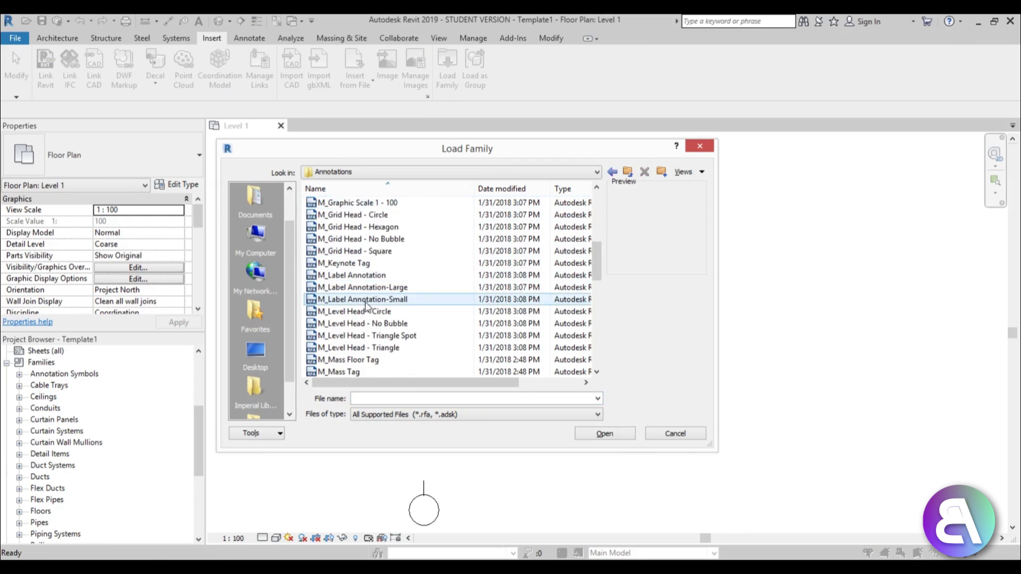
pyautogui.scroll(2, 365, 306)
pyautogui.click(359, 251)
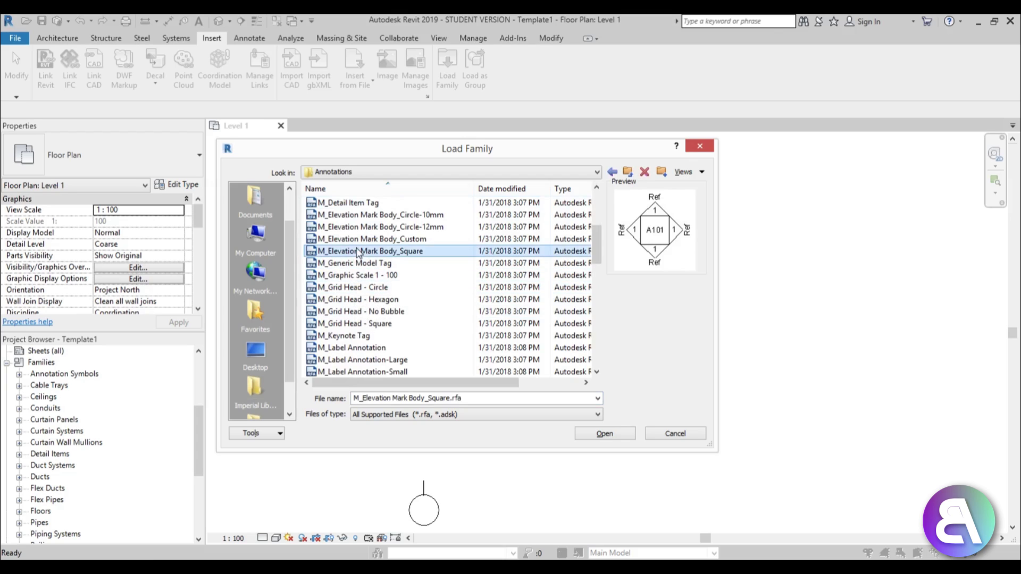
pyautogui.click(356, 239)
pyautogui.click(358, 251)
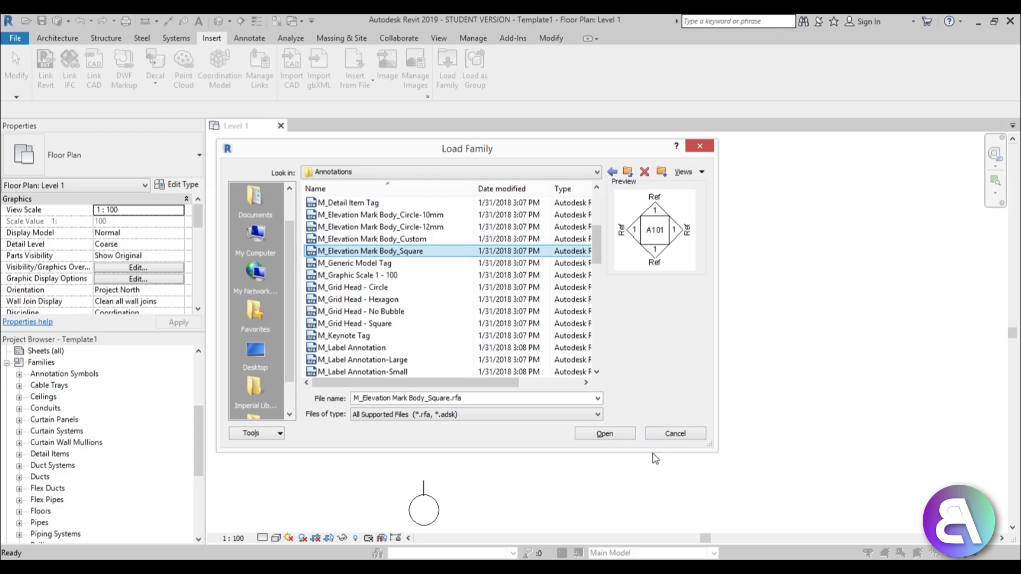
pyautogui.scroll(3, 380, 301)
pyautogui.scroll(-1, 381, 301)
pyautogui.click(382, 299)
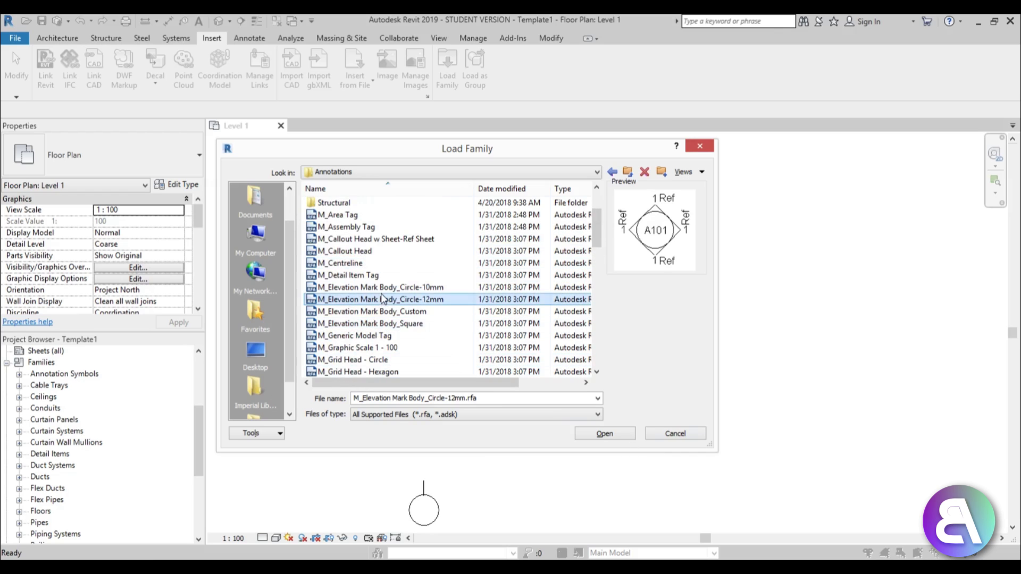
pyautogui.click(377, 323)
pyautogui.click(601, 433)
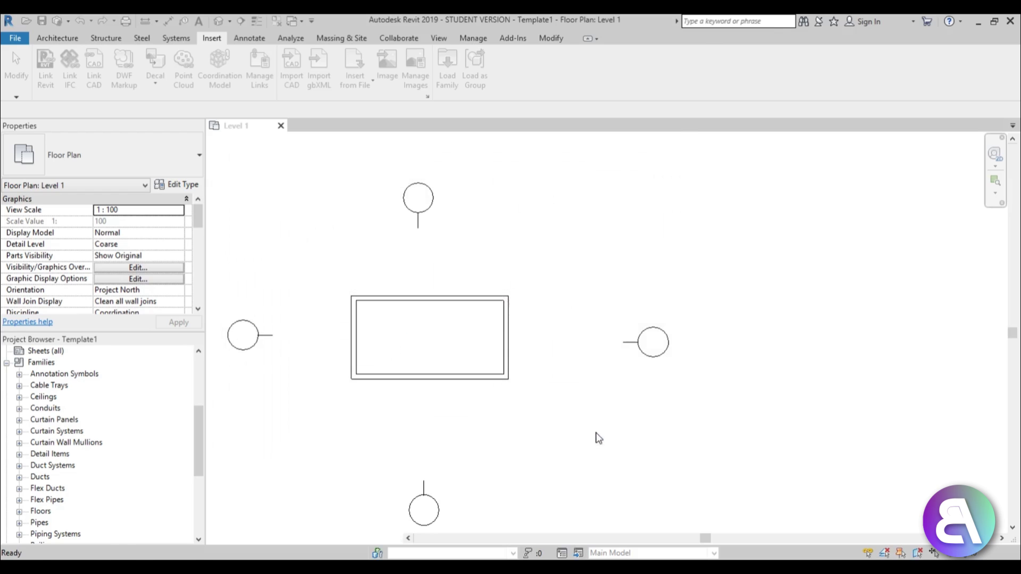
# Set the Elevation 1 tag's elevation mark to M_Elevation Mark Body_Square : Filled Arrow in the marker's type properties.
pyautogui.click(424, 492)
pyautogui.click(425, 502)
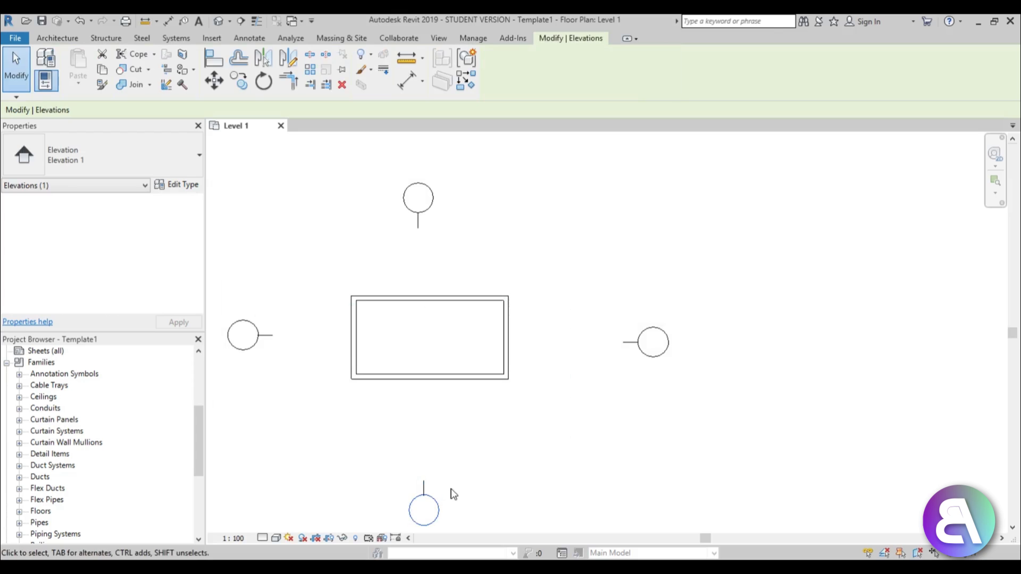
pyautogui.click(366, 435)
pyautogui.moveTo(366, 435); pyautogui.dragTo(469, 538)
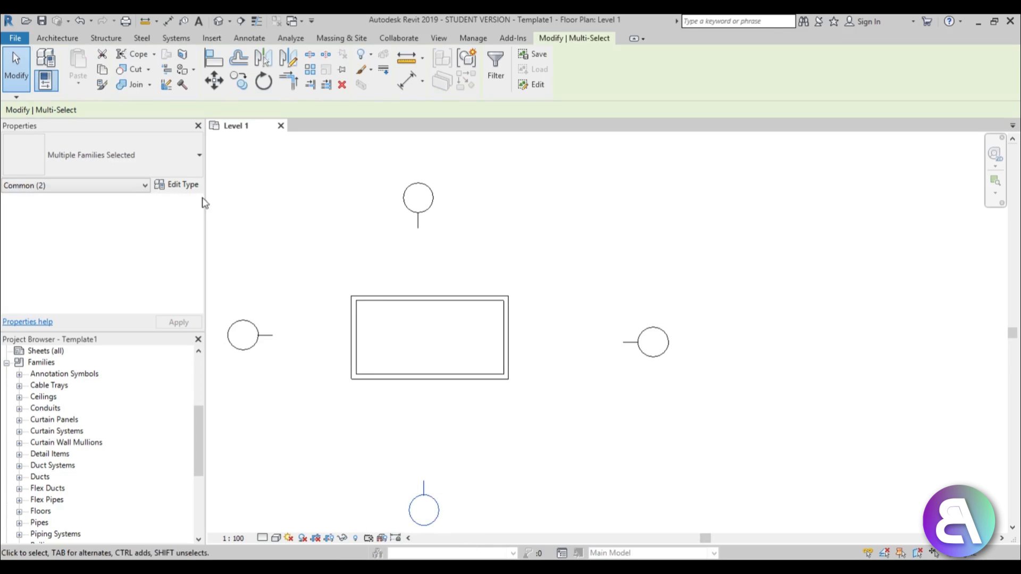
pyautogui.click(184, 186)
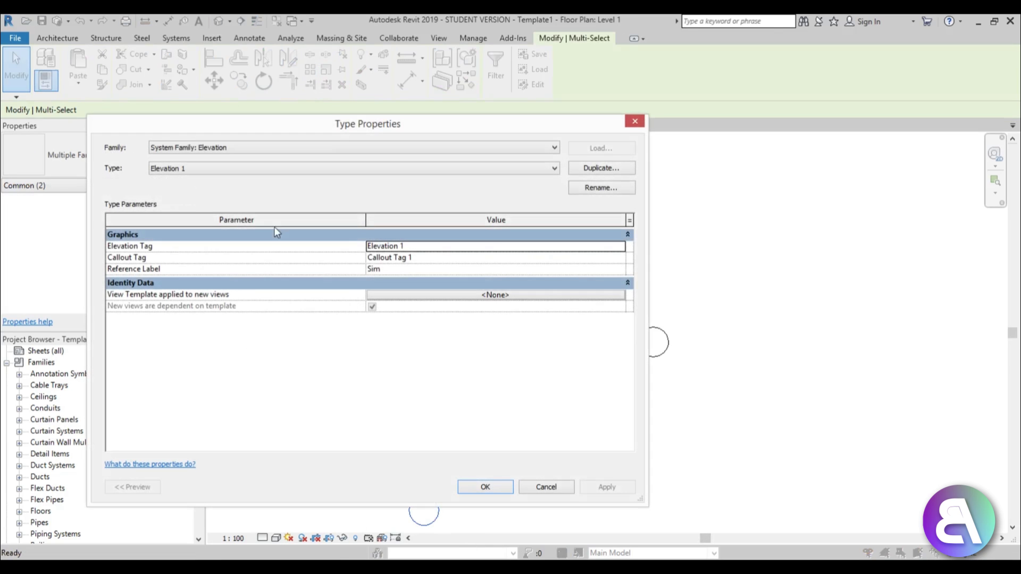
pyautogui.click(620, 247)
pyautogui.click(621, 247)
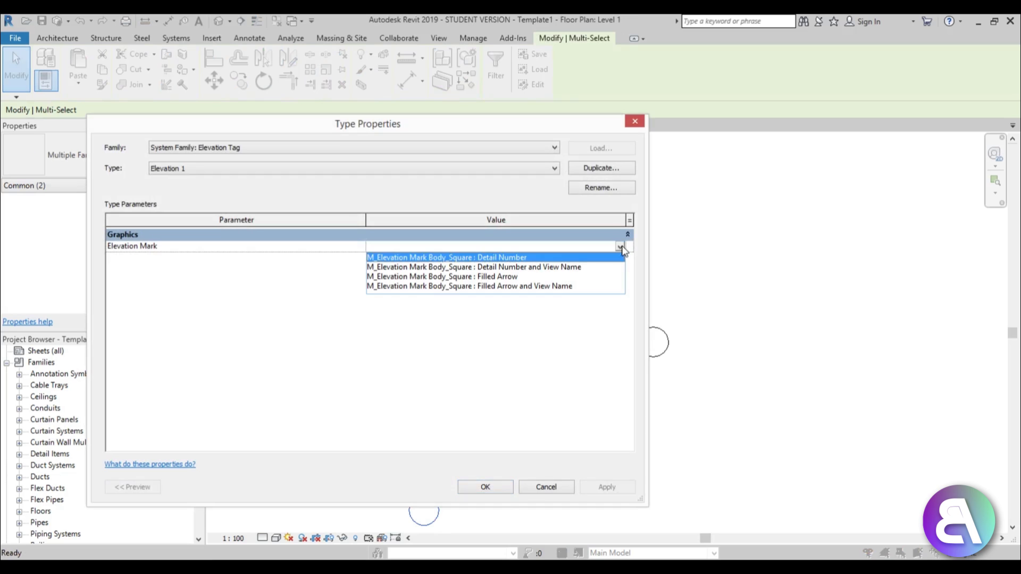
pyautogui.click(503, 276)
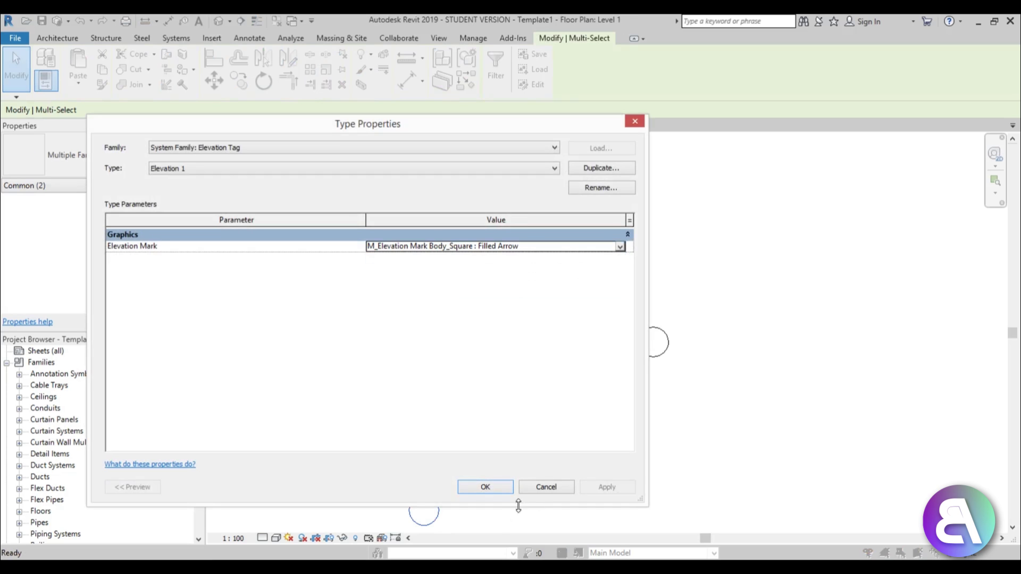
pyautogui.click(483, 489)
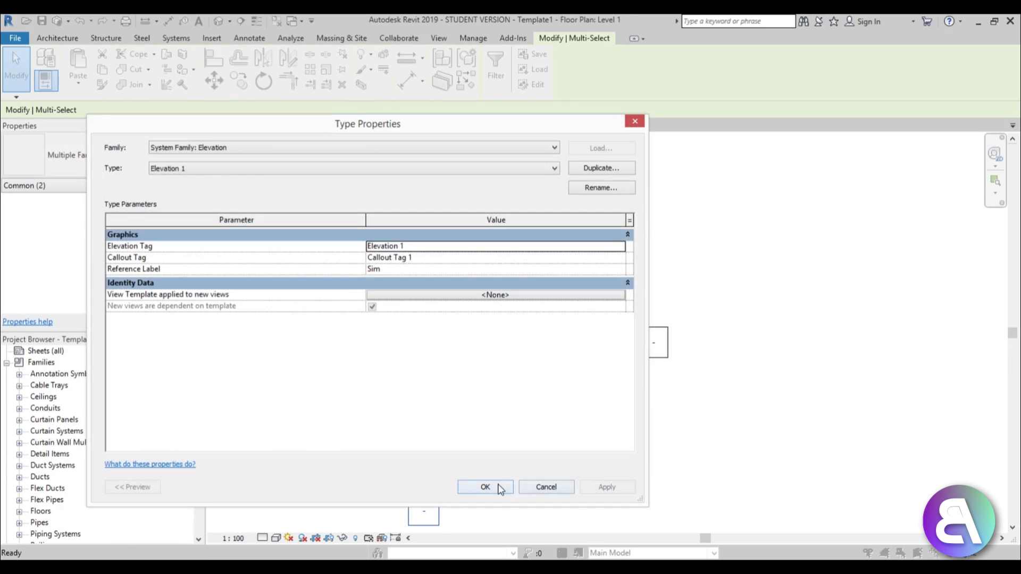
pyautogui.click(486, 487)
pyautogui.click(495, 344)
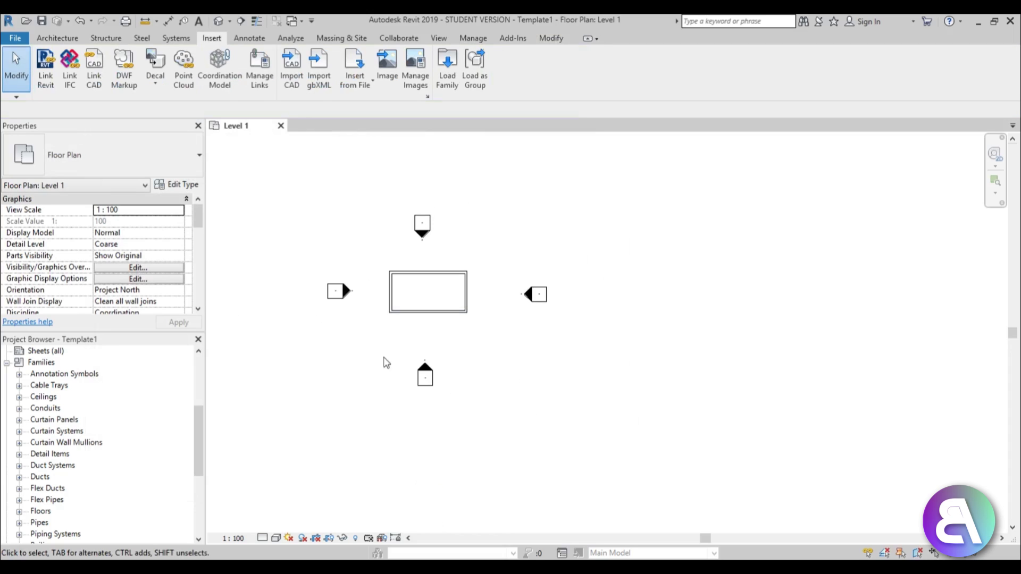
pyautogui.scroll(4, 424, 367)
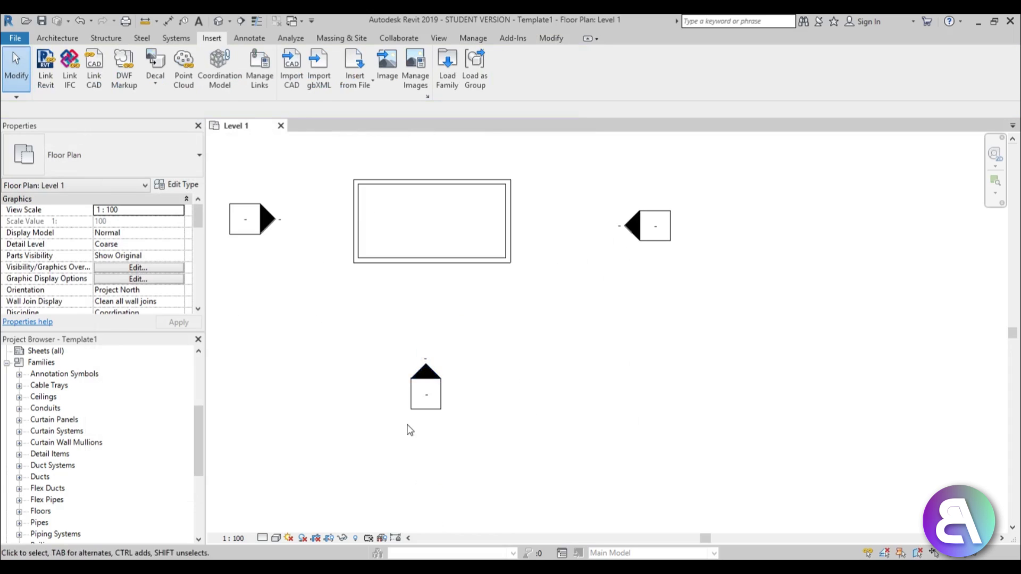
pyautogui.scroll(-1, 436, 314)
pyautogui.scroll(-4, 436, 314)
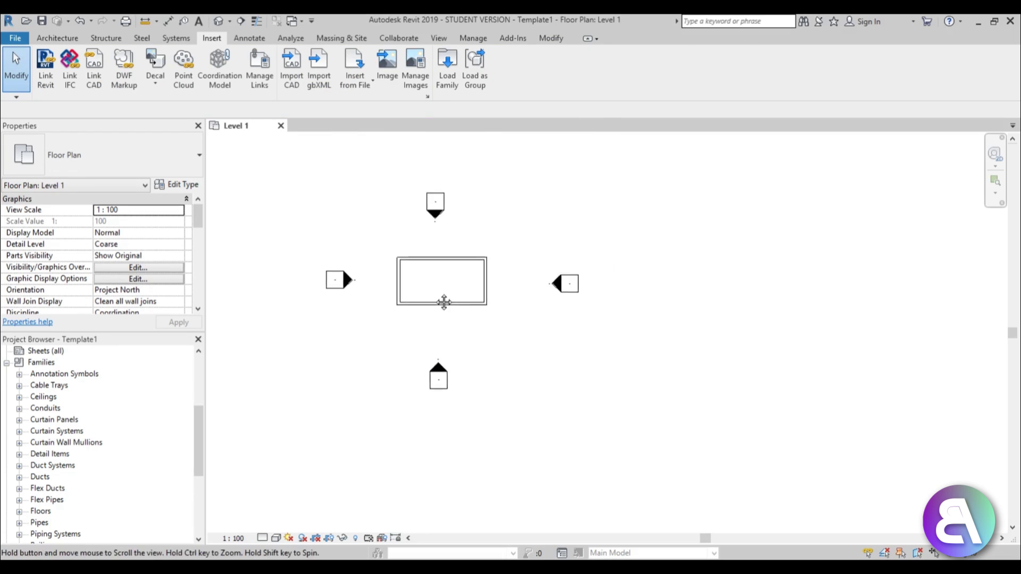
pyautogui.moveTo(458, 303); pyautogui.dragTo(504, 294, button='middle')
pyautogui.scroll(3, 514, 291)
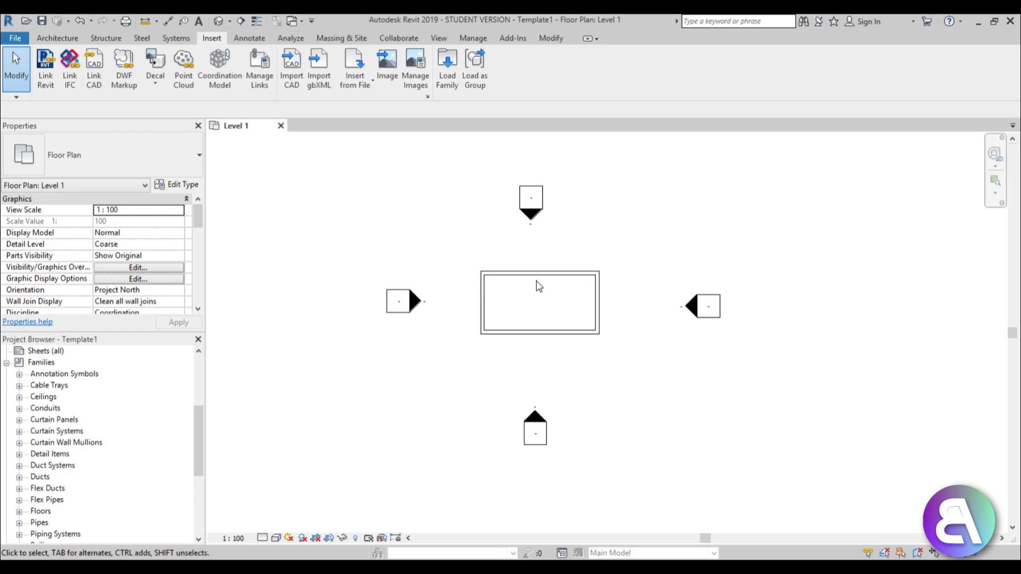
# Close Template1 without saving and create a new project template based on the Architectural Template.
pyautogui.click(281, 126)
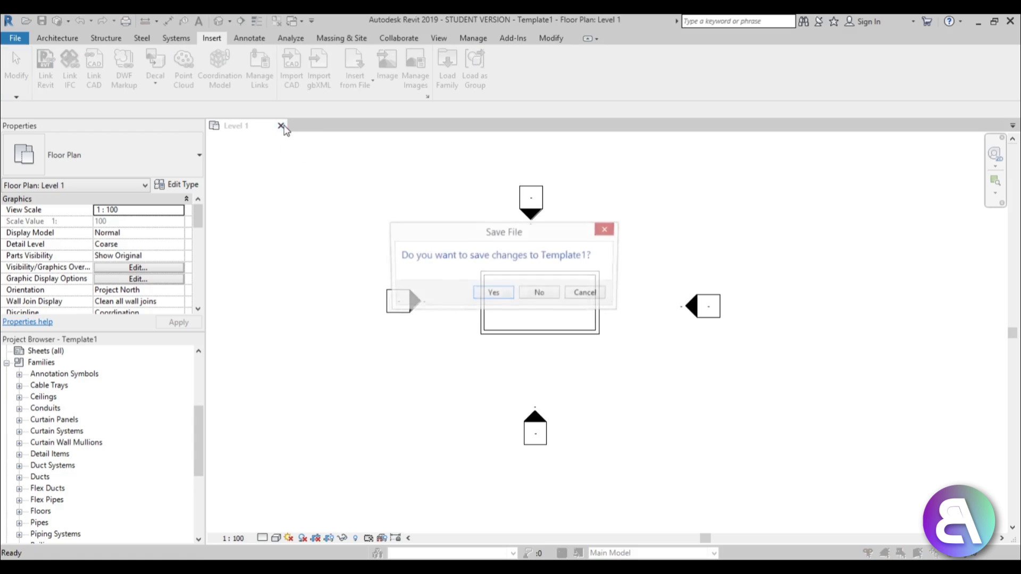
pyautogui.click(541, 295)
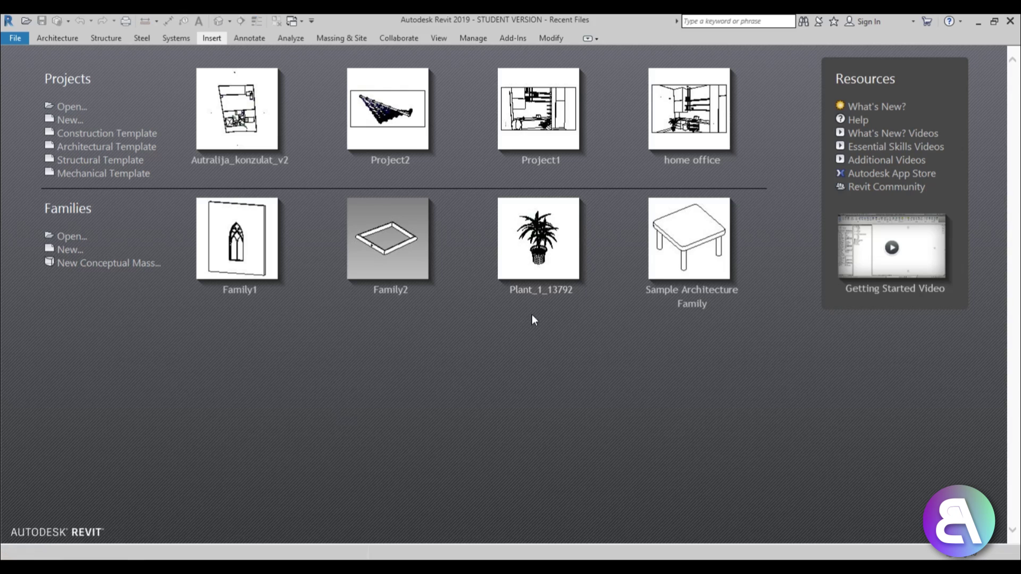
pyautogui.click(71, 120)
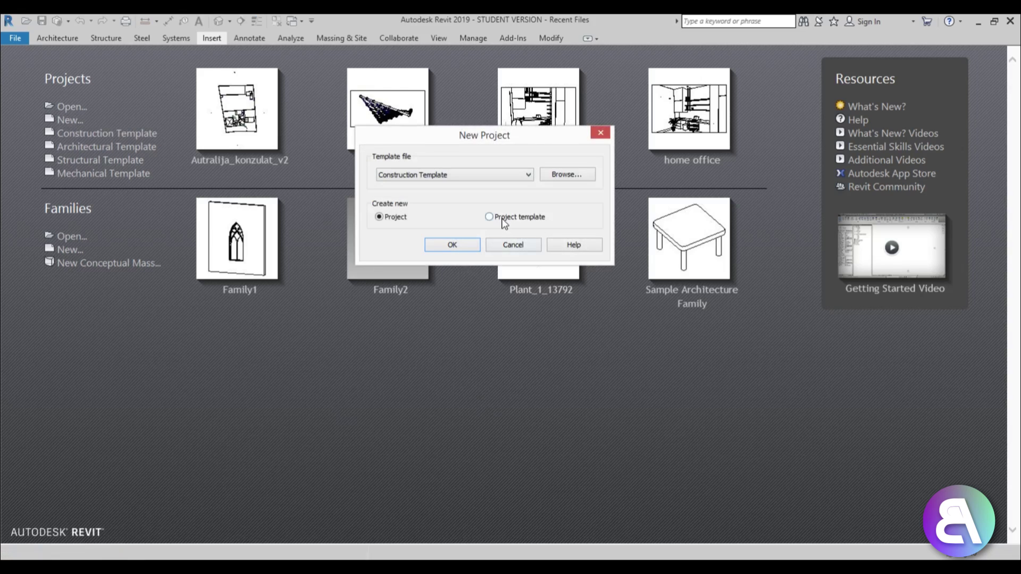
pyautogui.click(489, 217)
pyautogui.click(468, 174)
pyautogui.click(425, 202)
pyautogui.click(453, 245)
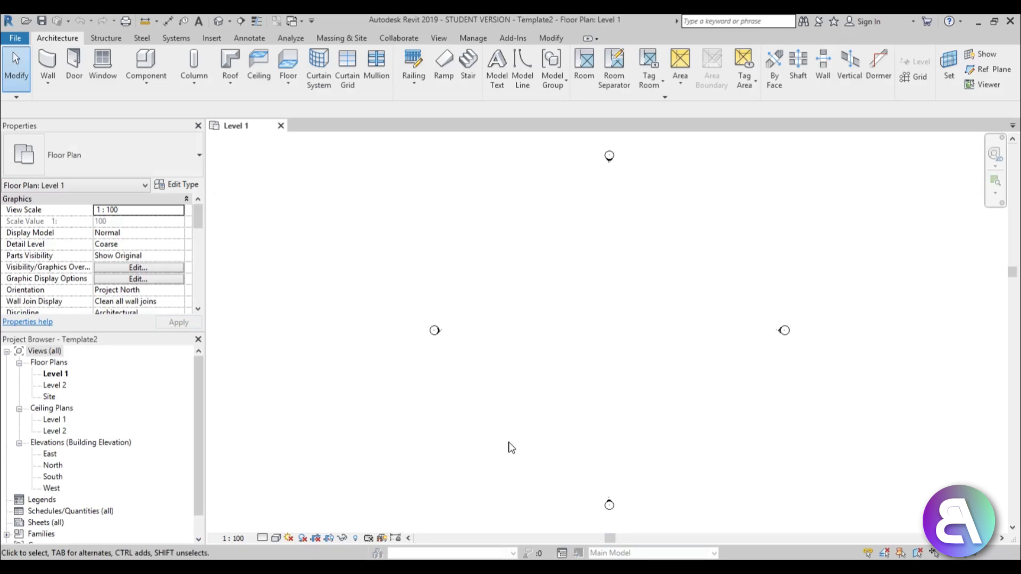
# Set the project's length units to Meters with 0 decimal places and no unit symbol.
pyautogui.press('u')
pyautogui.press('n')
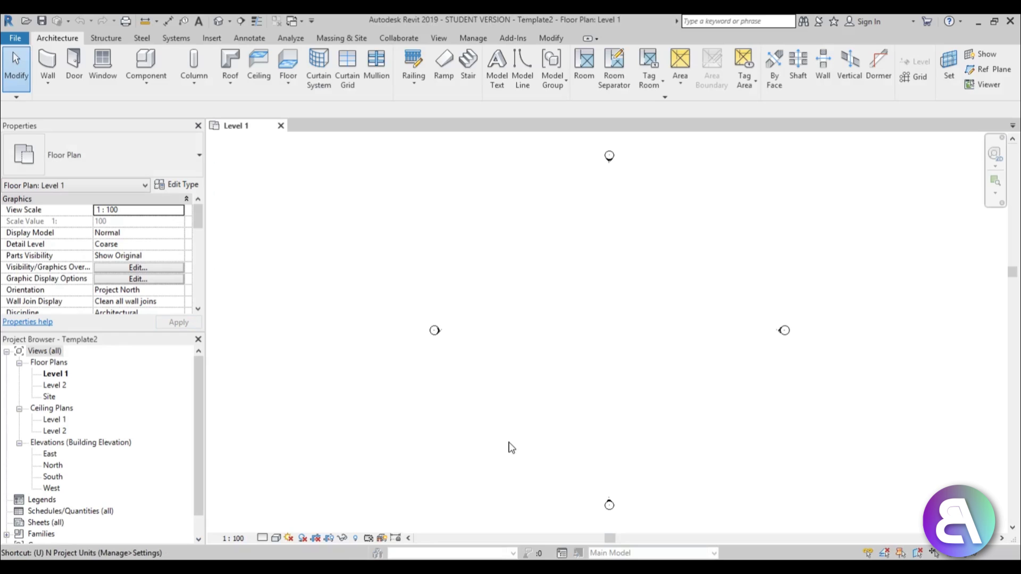
pyautogui.click(500, 199)
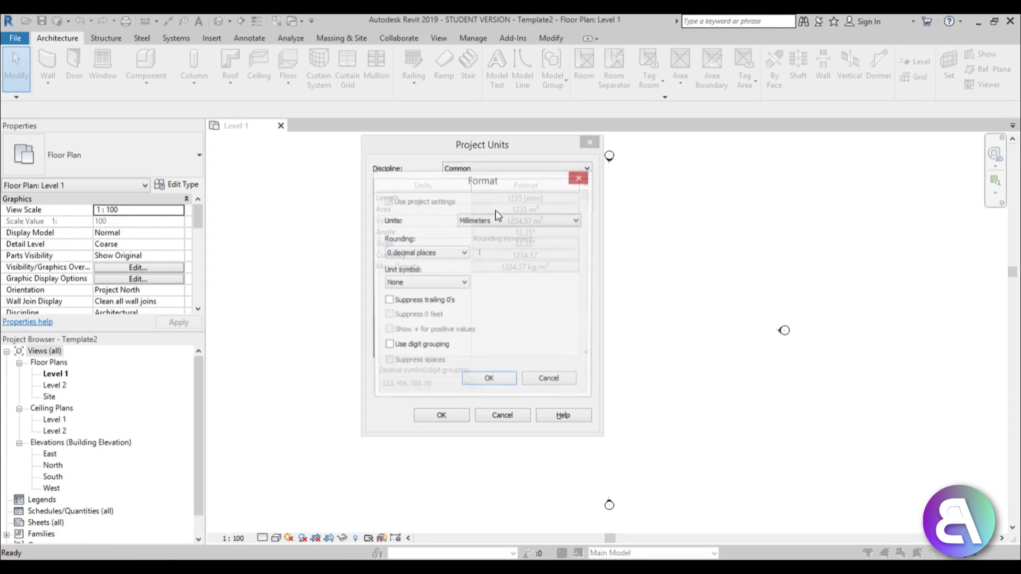
pyautogui.click(497, 220)
pyautogui.click(490, 272)
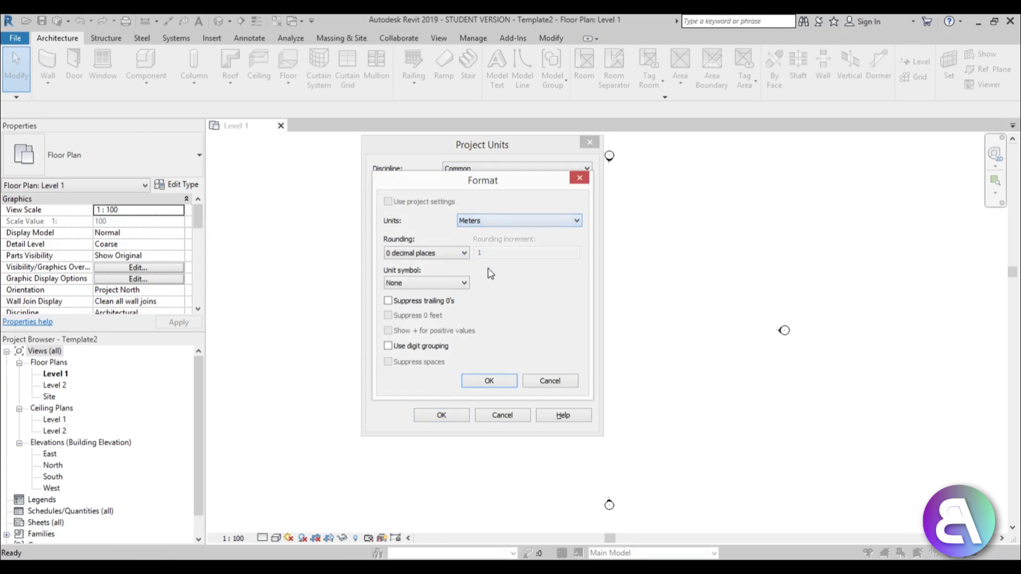
pyautogui.click(473, 381)
pyautogui.click(452, 416)
# Measure the distance between the west and east elevation markers in the Level 1 floor plan.
pyautogui.moveTo(468, 388)
pyautogui.mouseDown(button='middle')
pyautogui.moveTo(452, 370)
pyautogui.moveTo(451, 381)
pyautogui.mouseUp(button='middle')
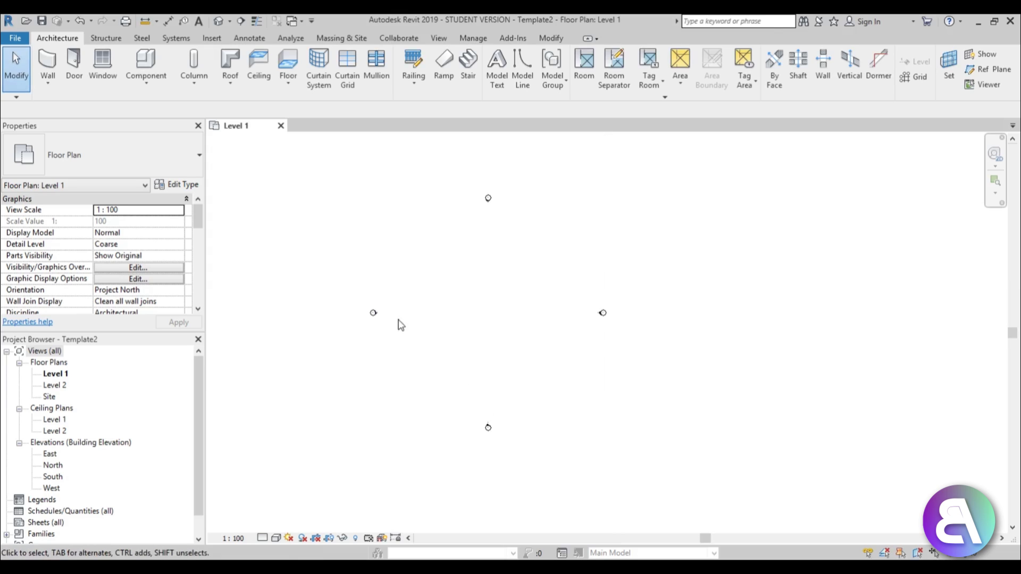
pyautogui.scroll(1, 490, 266)
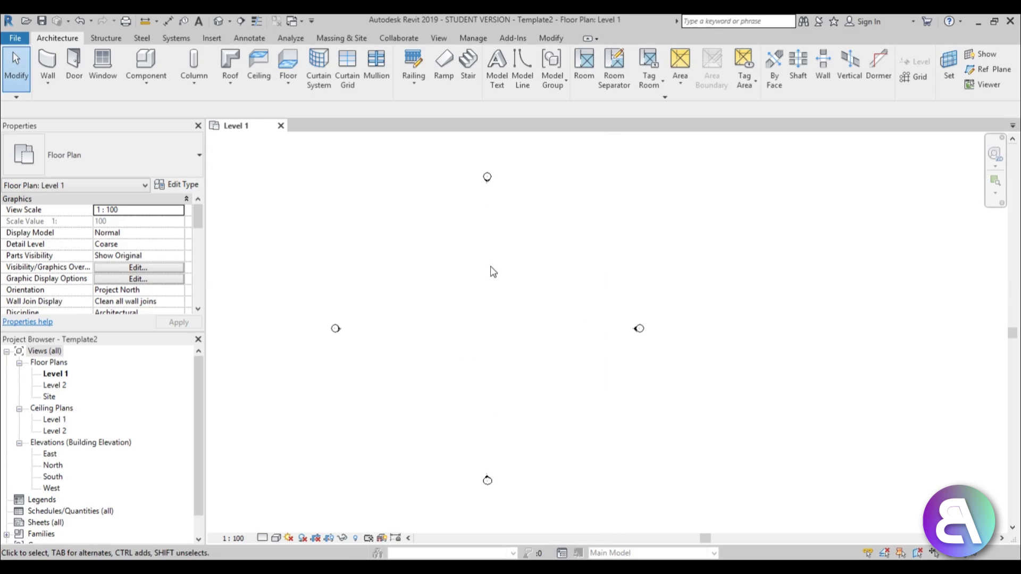
pyautogui.click(145, 21)
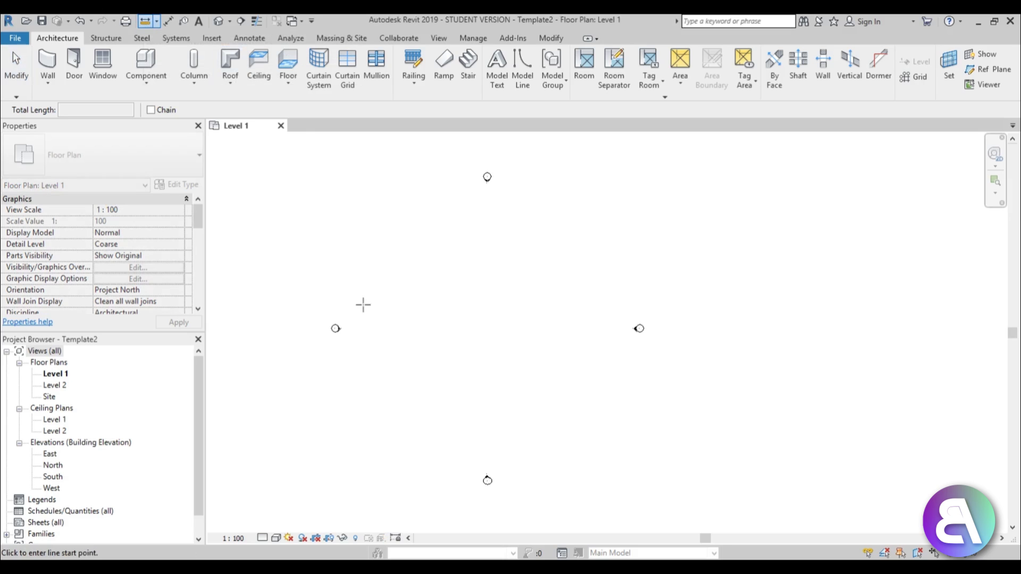
pyautogui.click(335, 328)
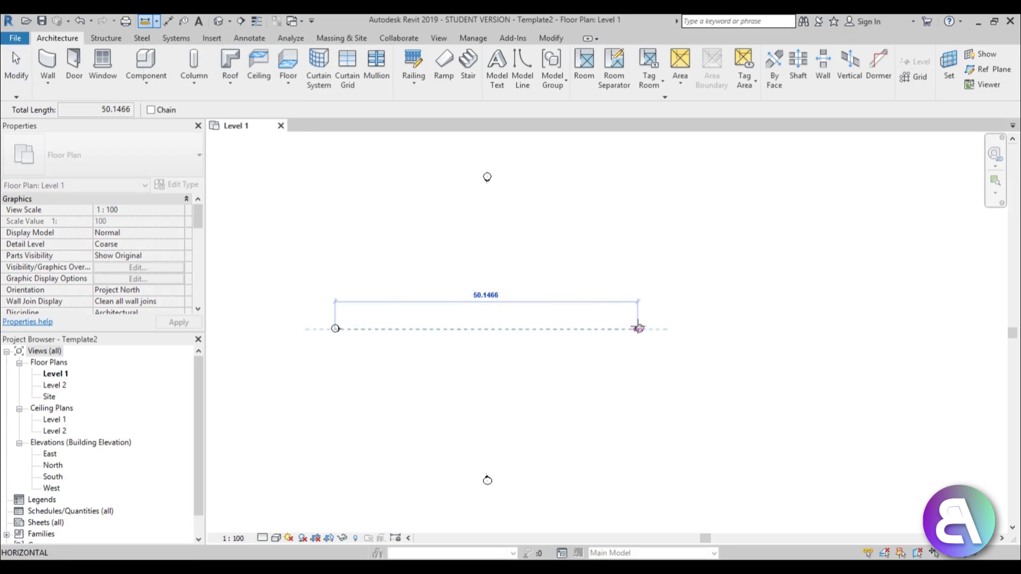
pyautogui.press('Escape')
pyautogui.press('Escape')
# Move the east elevation marker 25 m horizontally outward, away from the plan's centre.
pyautogui.scroll(-1, 612, 307)
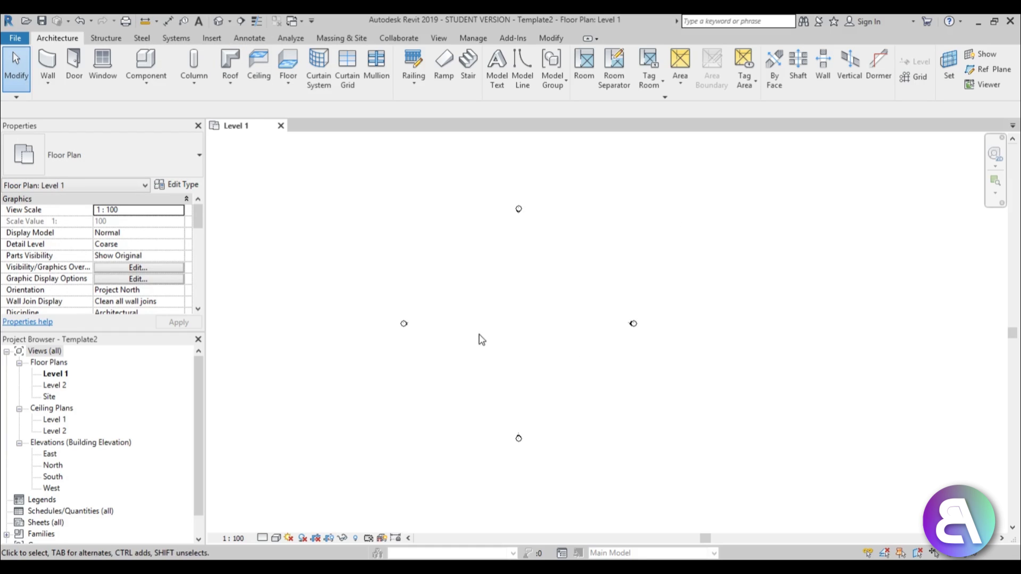
pyautogui.scroll(-1, 579, 345)
pyautogui.moveTo(518, 362); pyautogui.dragTo(457, 335, button='middle')
pyautogui.moveTo(533, 271)
pyautogui.mouseDown()
pyautogui.moveTo(580, 326)
pyautogui.moveTo(623, 352)
pyautogui.mouseUp()
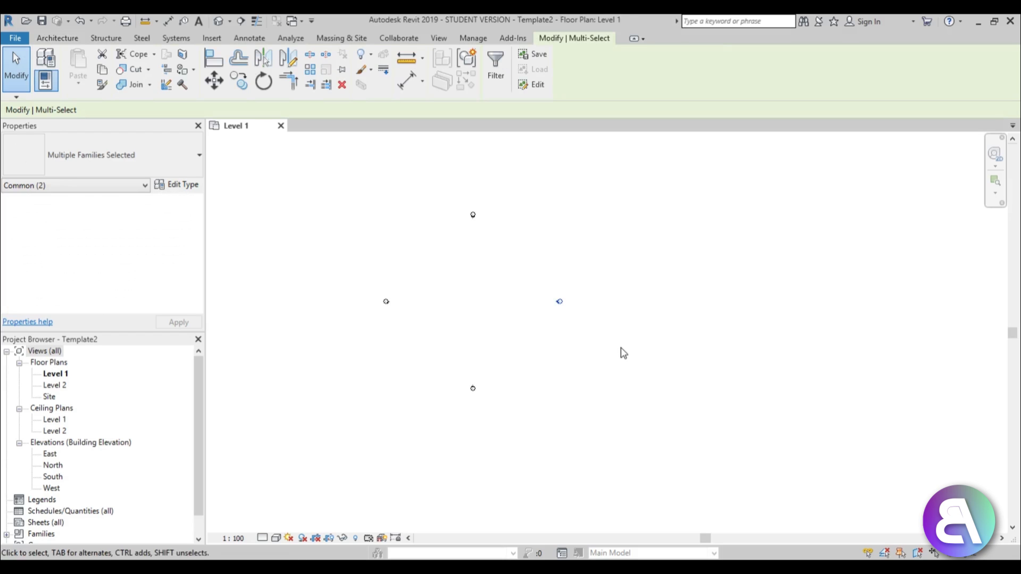
pyautogui.press('m')
pyautogui.press('v')
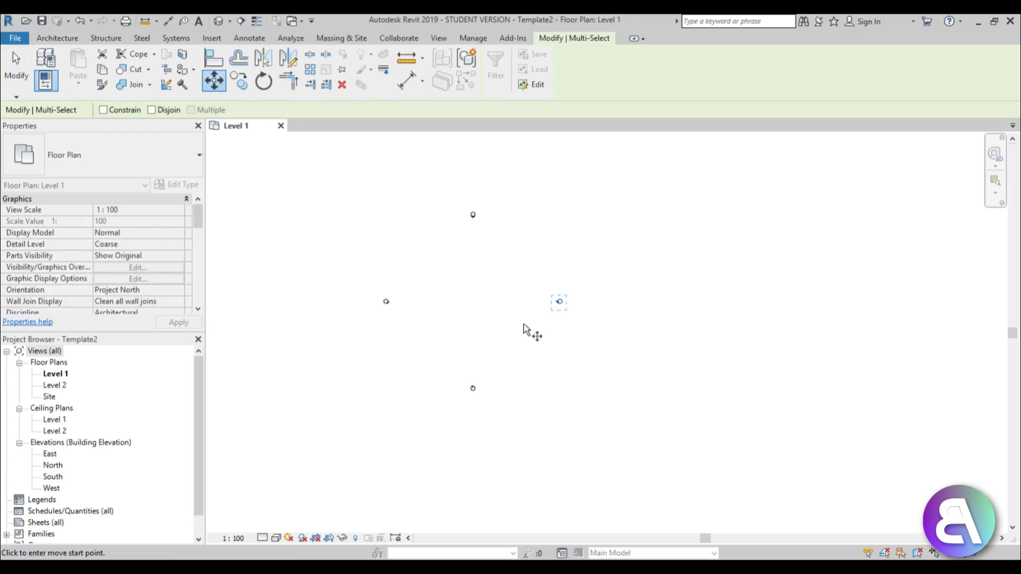
pyautogui.click(524, 324)
pyautogui.write('25')
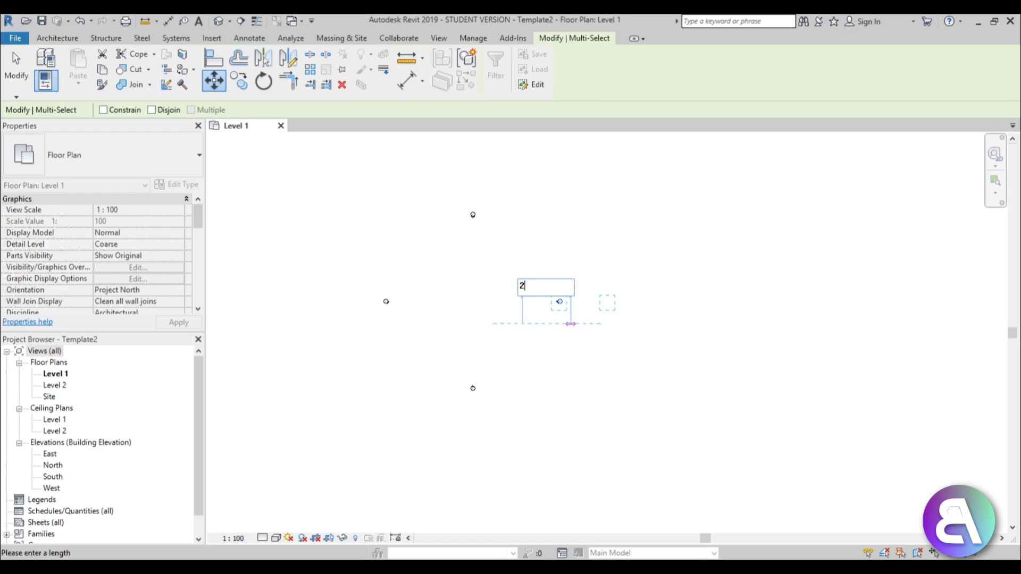
pyautogui.press('Return')
pyautogui.press('Escape')
# Move the west elevation marker 25 m horizontally outward, away from the plan's centre.
pyautogui.moveTo(347, 290); pyautogui.dragTo(437, 340)
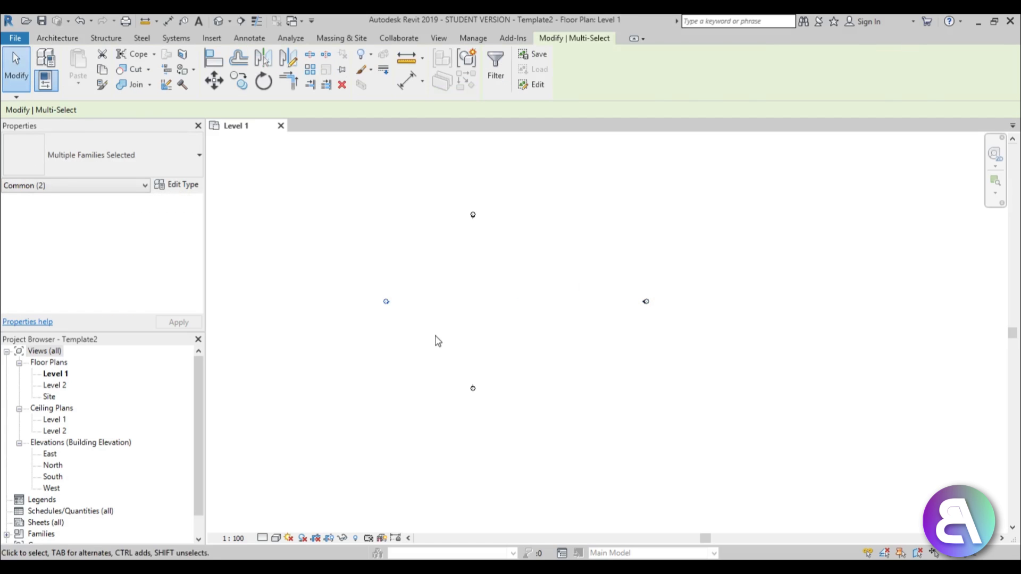
pyautogui.press('m')
pyautogui.press('v')
pyautogui.click(433, 342)
pyautogui.write('25')
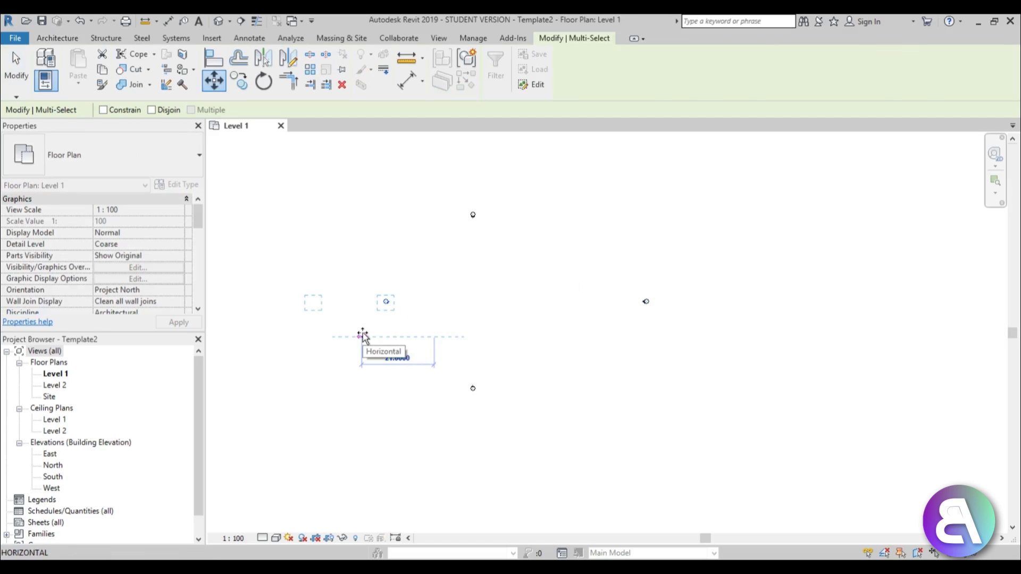
pyautogui.press('Return')
pyautogui.press('Escape')
# Move the south elevation marker 25 m straight down, away from the plan's centre.
pyautogui.moveTo(461, 372); pyautogui.dragTo(495, 439)
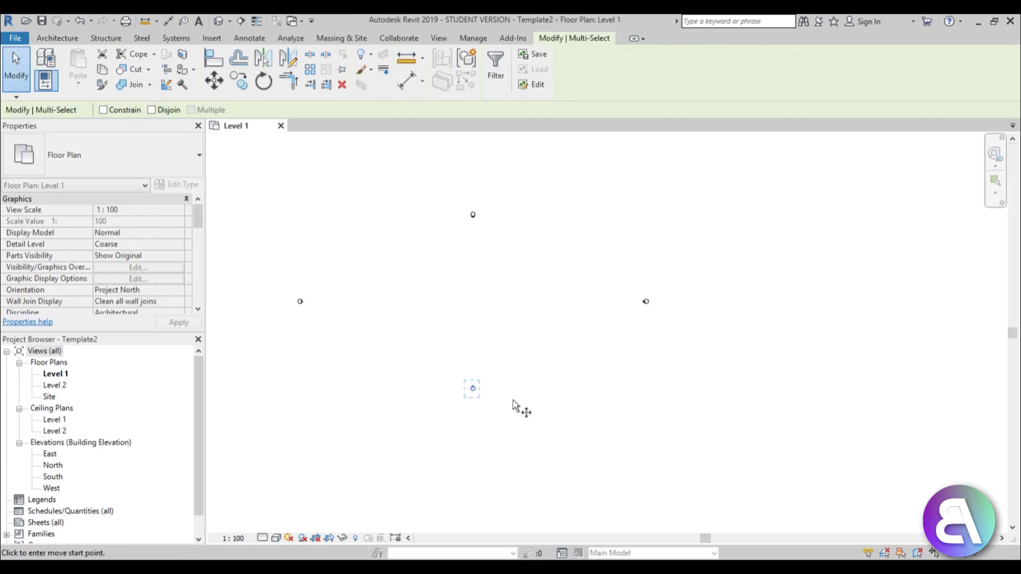
pyautogui.press('m')
pyautogui.press('v')
pyautogui.click(517, 371)
pyautogui.write('25')
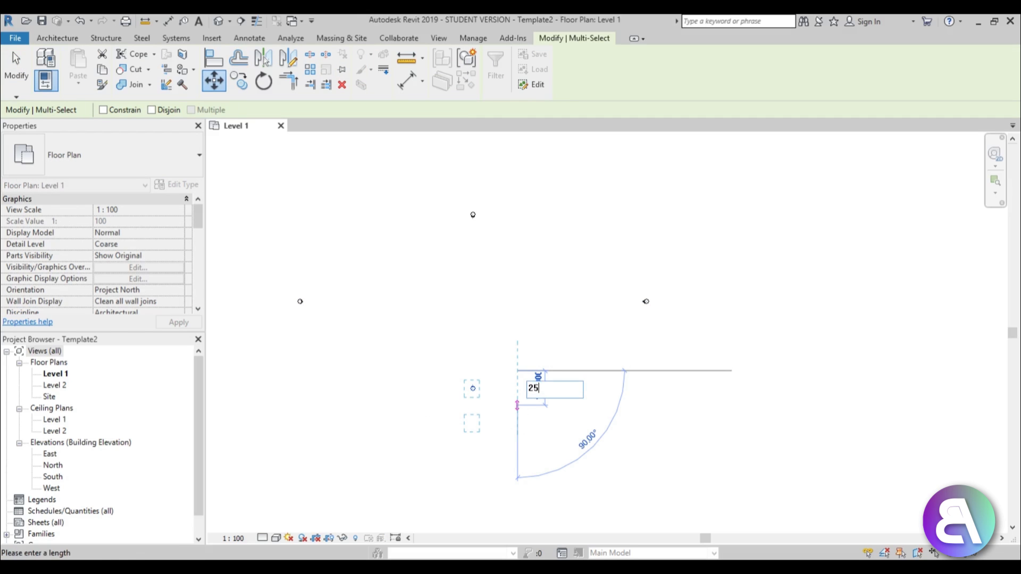
pyautogui.press('Return')
# Move the north elevation marker 25 m straight up, away from the plan's centre, and clear the selection.
pyautogui.moveTo(445, 164); pyautogui.dragTo(505, 269)
pyautogui.press('m')
pyautogui.press('v')
pyautogui.click(506, 315)
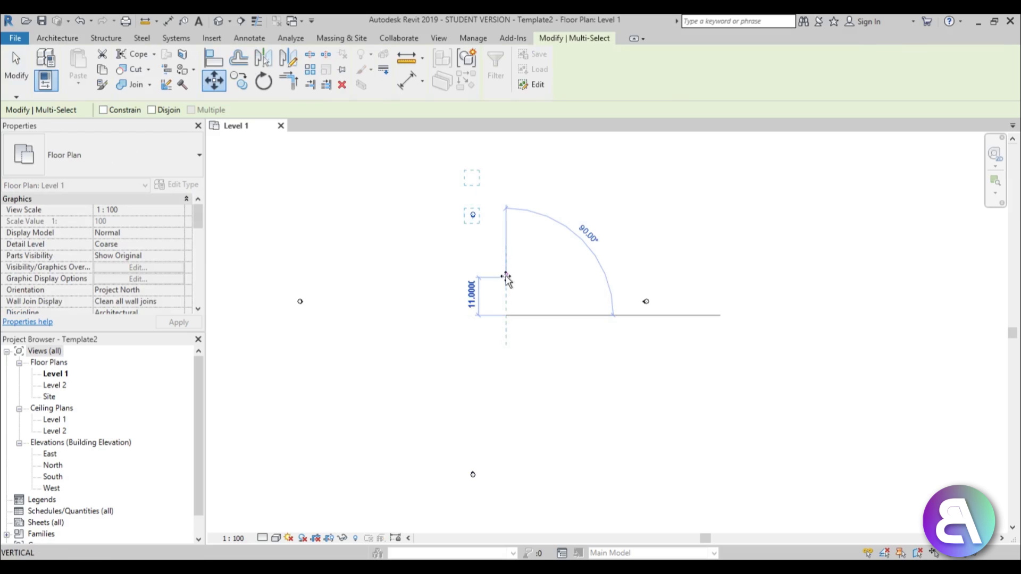
pyautogui.write('2')
pyautogui.press('Return')
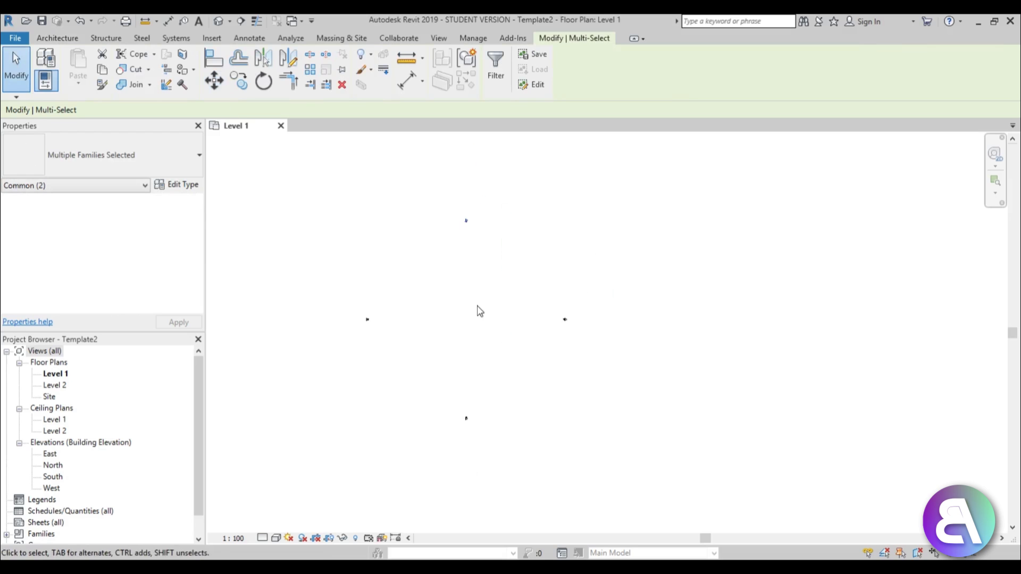
pyautogui.scroll(2, 479, 308)
pyautogui.click(457, 335)
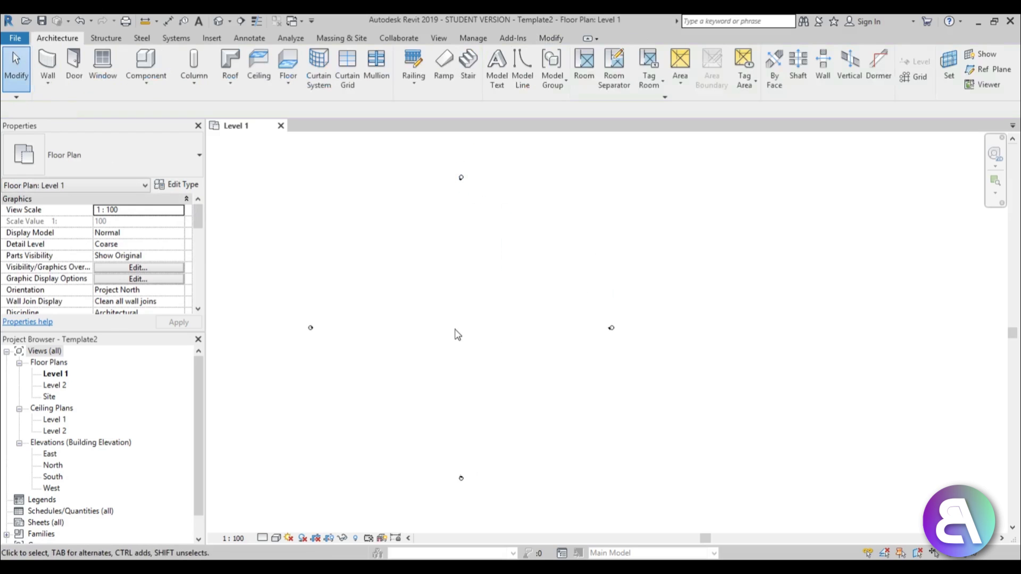
# Set the Level 1 floor plan's view scale to 1 : 200 and its detail level to Medium.
pyautogui.click(224, 539)
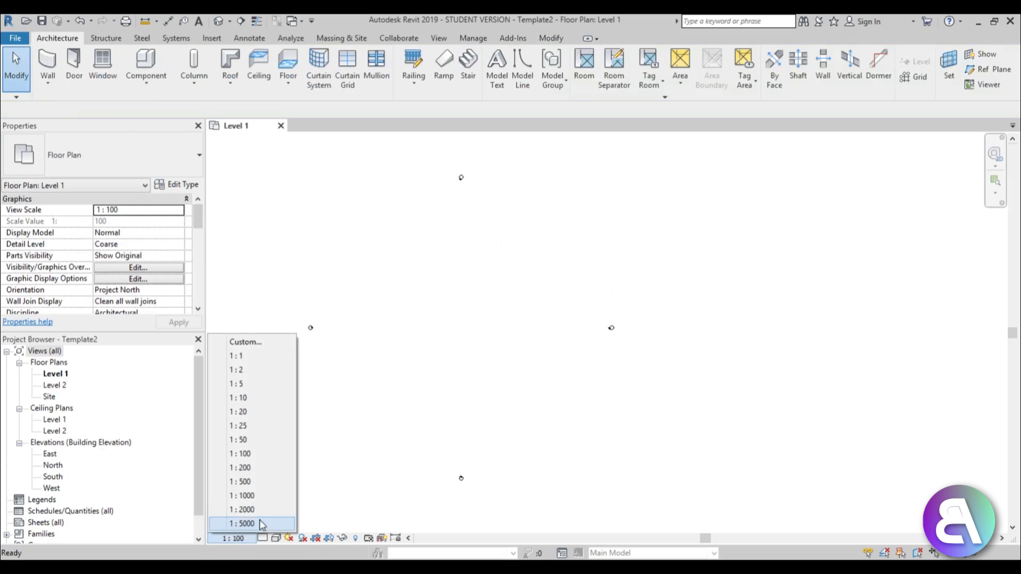
pyautogui.click(251, 468)
pyautogui.moveTo(458, 260); pyautogui.dragTo(488, 254, button='middle')
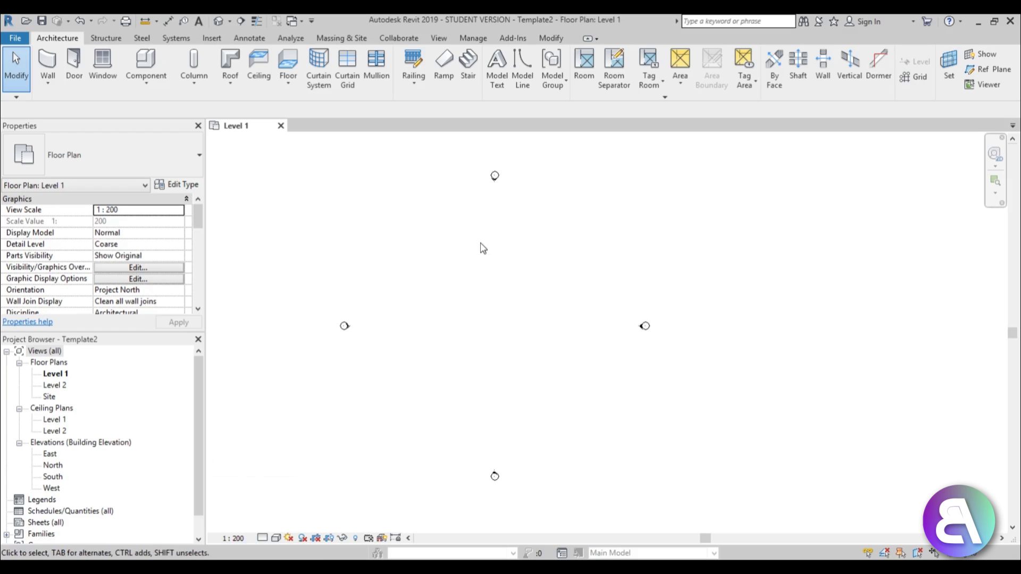
pyautogui.moveTo(483, 289); pyautogui.dragTo(472, 276, button='middle')
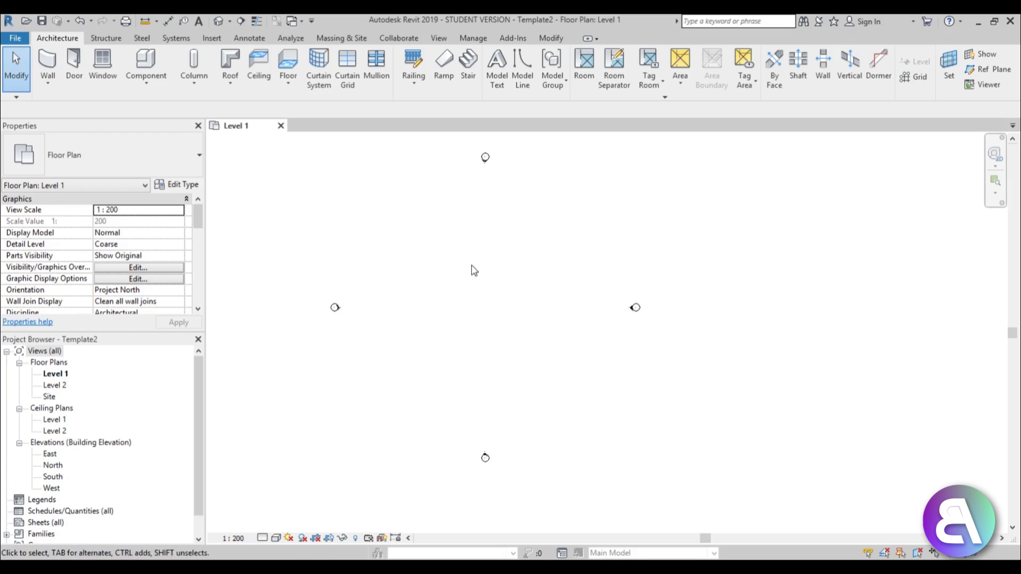
pyautogui.click(262, 538)
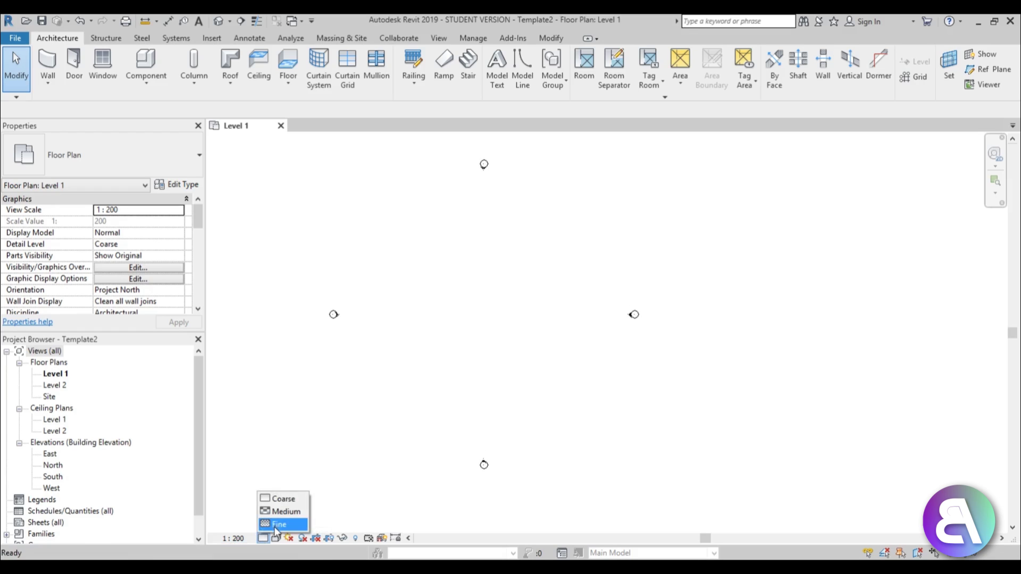
pyautogui.click(277, 513)
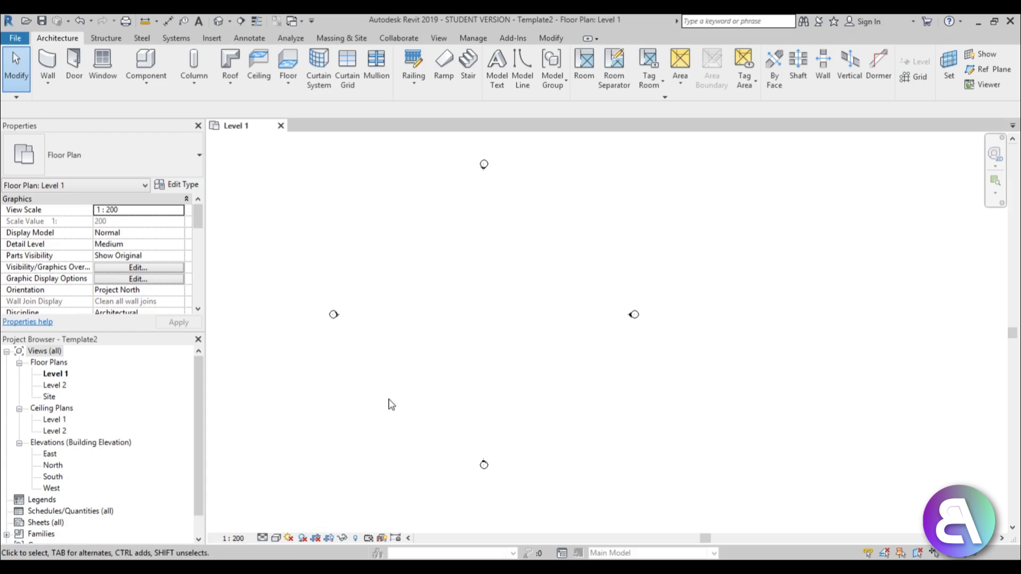
# Open the Level 2 floor plan and set its view scale to 1 : 200 and detail level to Medium.
pyautogui.doubleClick(55, 385)
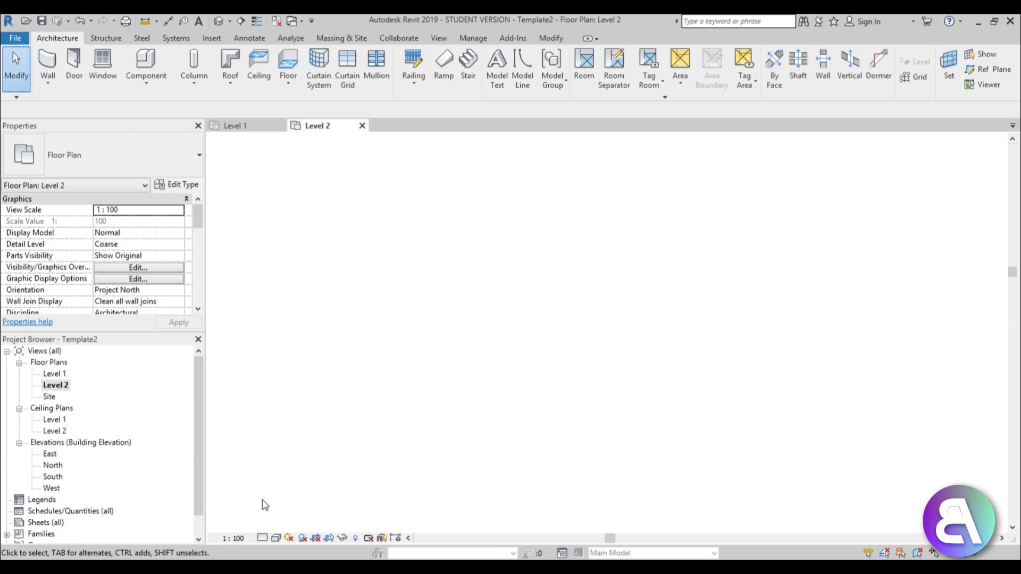
pyautogui.click(238, 538)
pyautogui.click(239, 467)
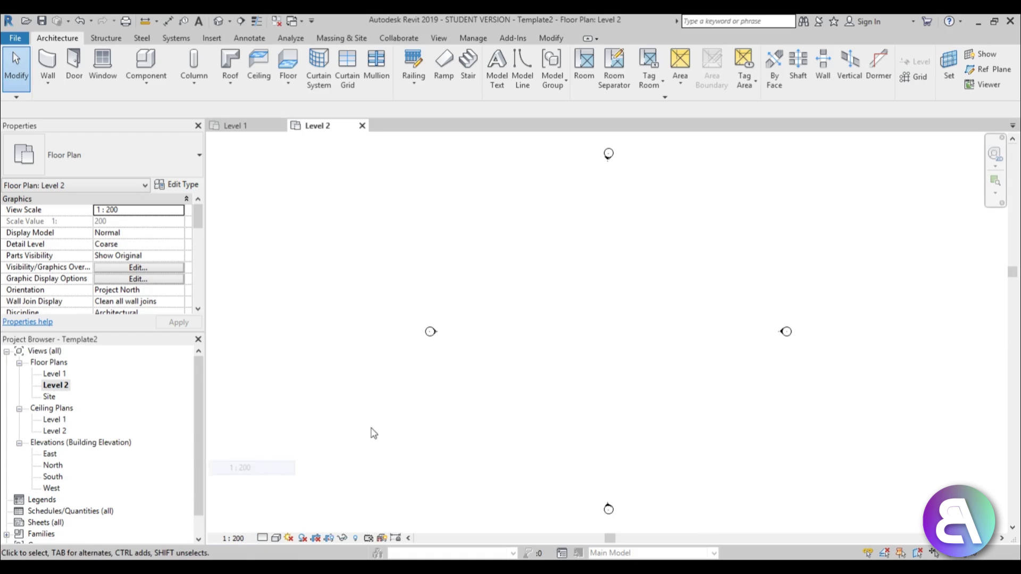
pyautogui.click(262, 538)
pyautogui.click(282, 510)
pyautogui.scroll(-2, 368, 252)
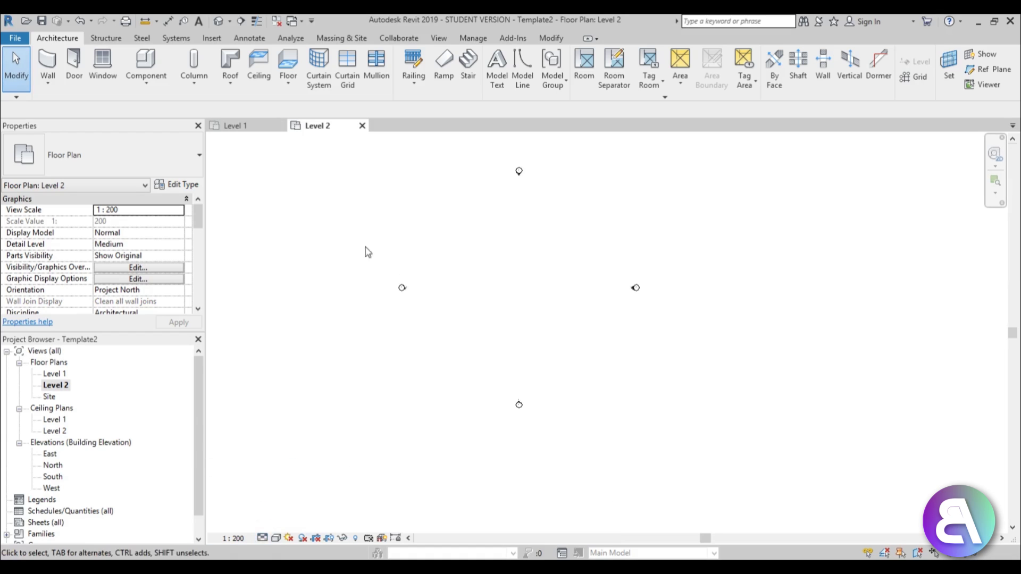
pyautogui.scroll(2, 478, 256)
# Open the East elevation and set its view scale to 1 : 200.
pyautogui.click(51, 455)
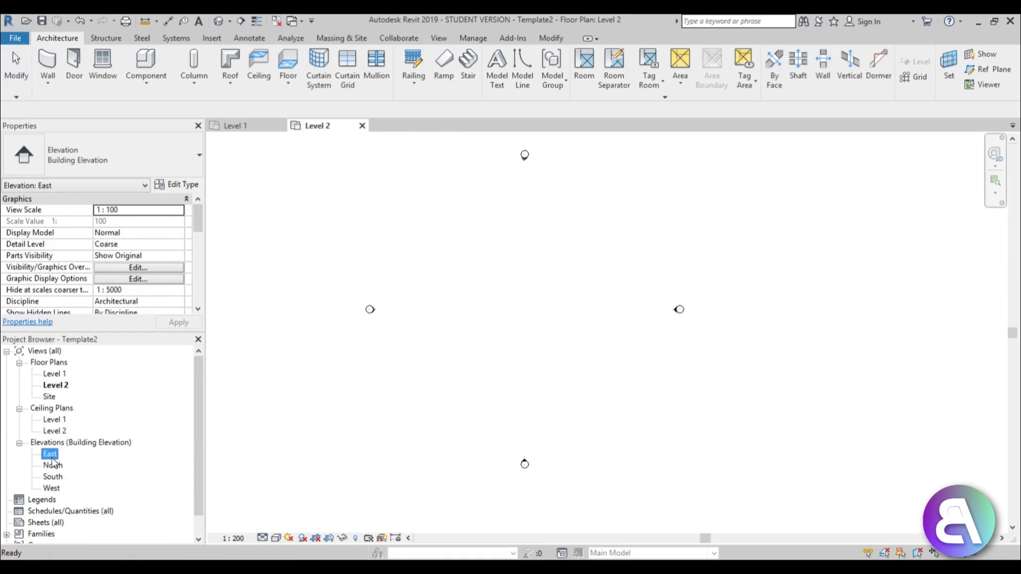
pyautogui.doubleClick(52, 456)
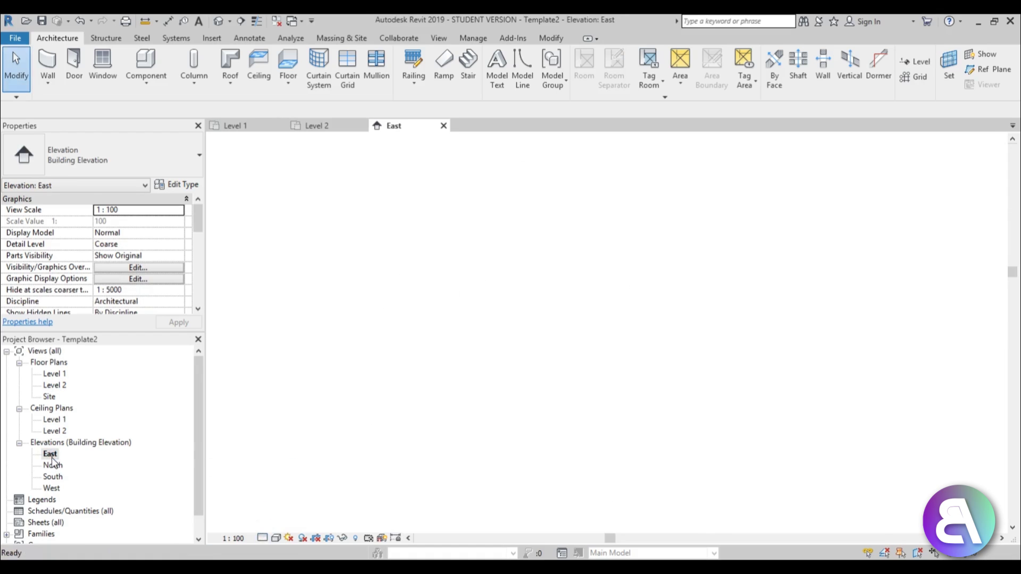
pyautogui.click(237, 539)
pyautogui.click(250, 469)
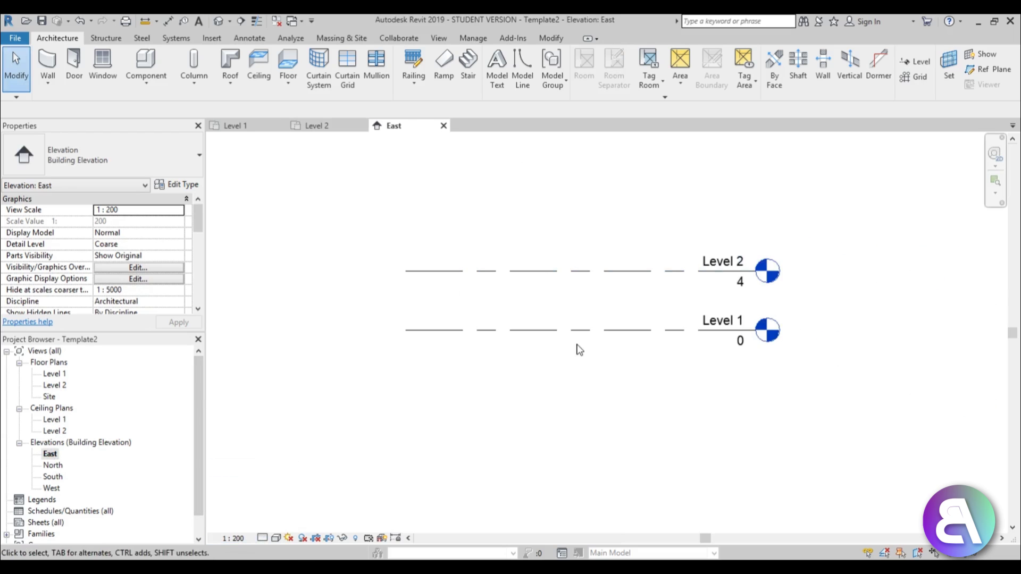
# Lengthen the Level 1 and Level 2 lines outward at both ends in the East elevation.
pyautogui.scroll(-1, 524, 277)
pyautogui.click(516, 266)
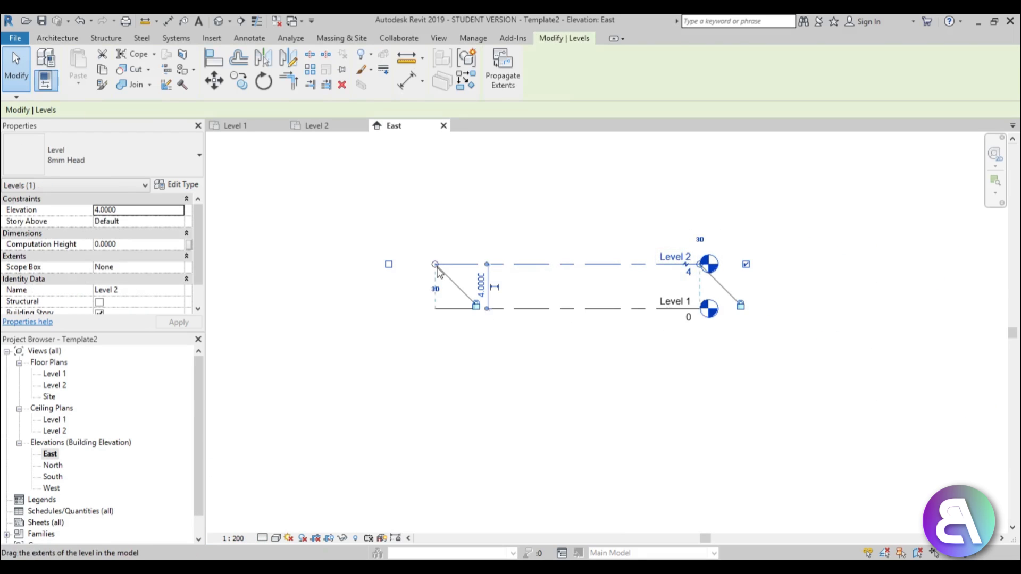
pyautogui.moveTo(435, 265); pyautogui.dragTo(326, 265)
pyautogui.moveTo(700, 264); pyautogui.dragTo(845, 266)
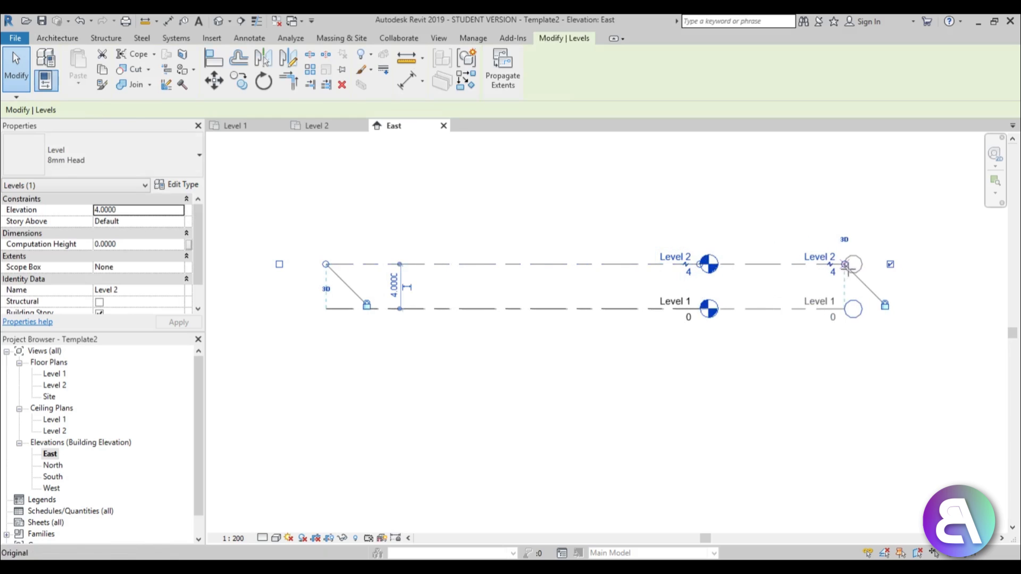
pyautogui.scroll(-2, 560, 378)
pyautogui.click(533, 355)
pyautogui.scroll(1, 578, 330)
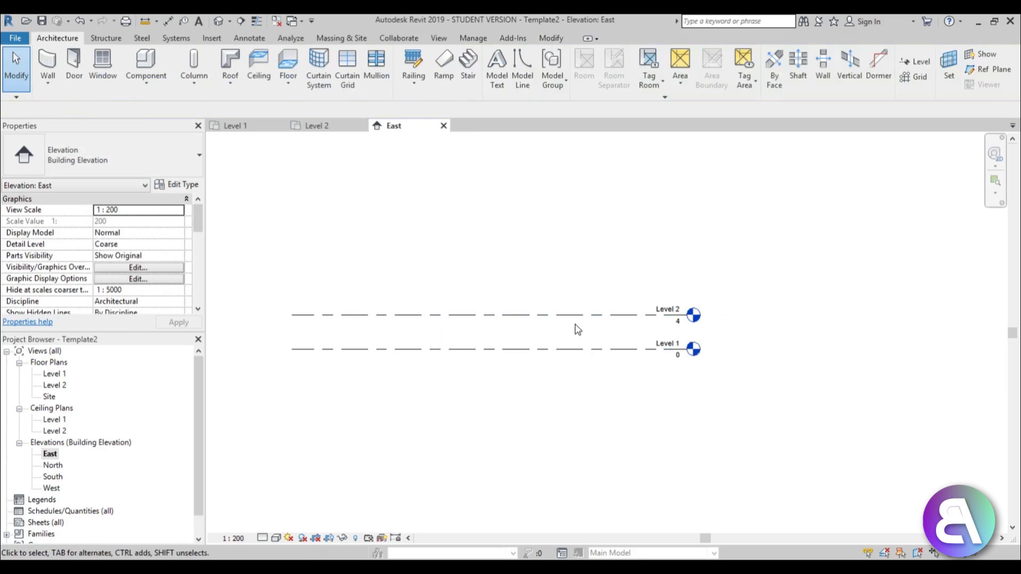
# Set the elevation of Level 2 to 3 m.
pyautogui.click(574, 316)
pyautogui.click(677, 322)
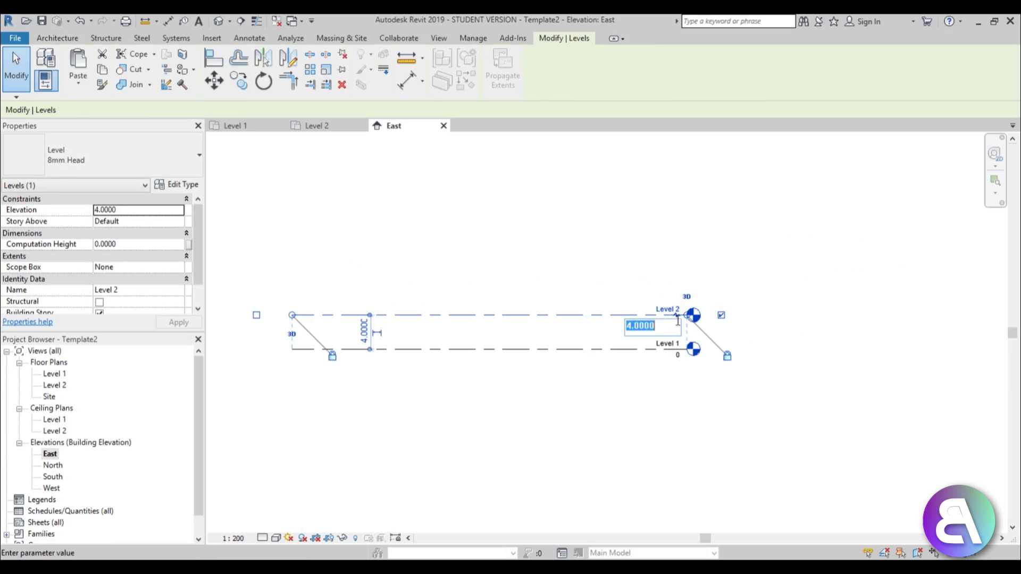
pyautogui.write('3')
pyautogui.press('Return')
pyautogui.click(576, 232)
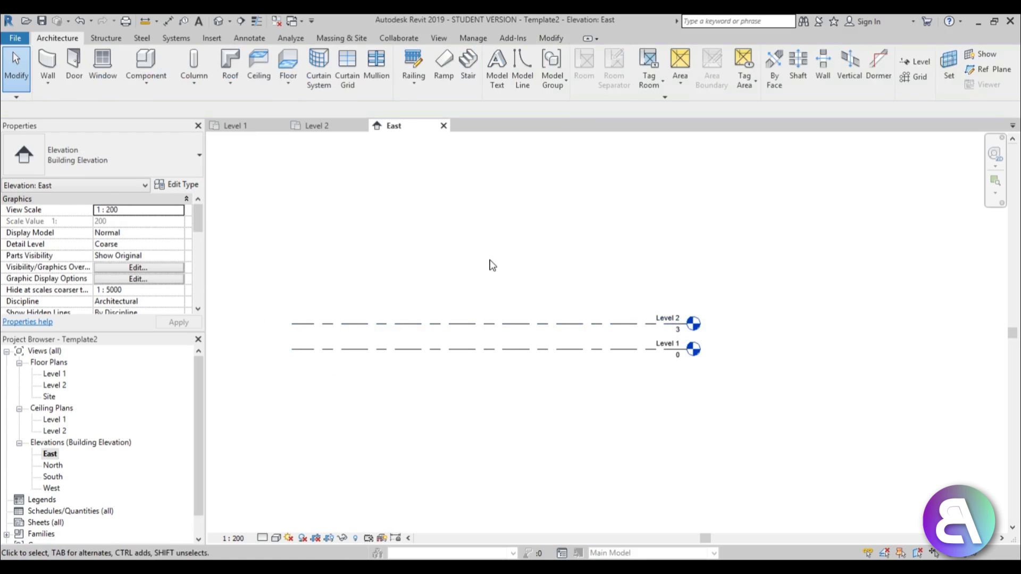
# Add a new level at elevation 6 above Level 2 in the East elevation, aligned with the ends of the existing levels.
pyautogui.press('l')
pyautogui.press('l')
pyautogui.click(292, 297)
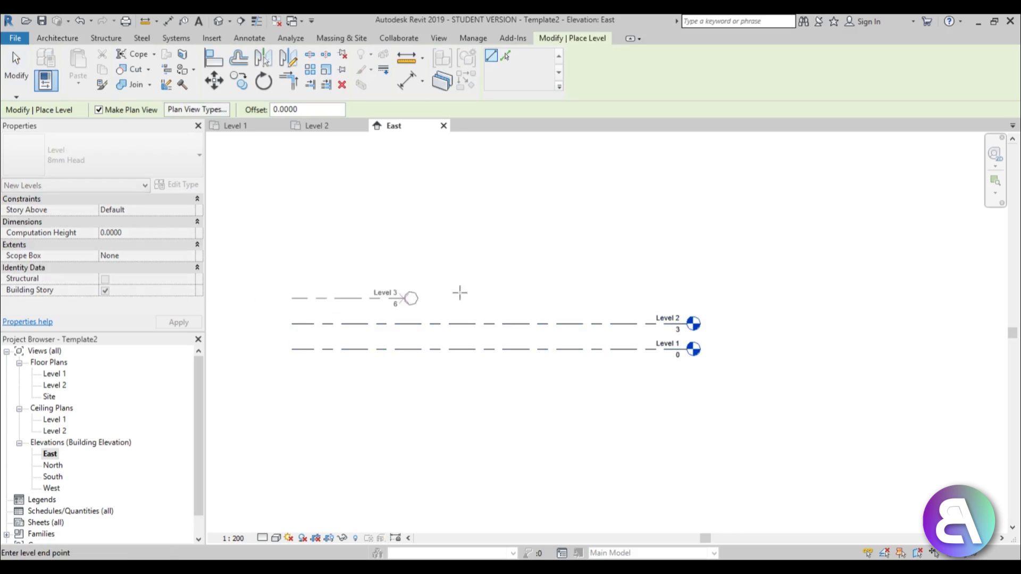
pyautogui.click(687, 297)
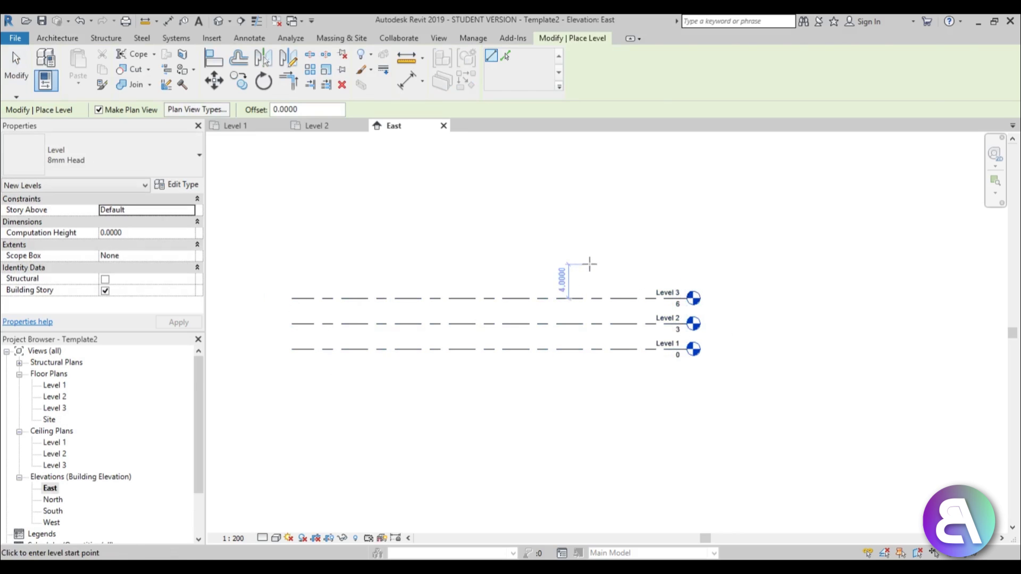
pyautogui.press('Escape')
pyautogui.press('Escape')
# Set the detail level of the East elevation to Medium.
pyautogui.scroll(-3, 653, 346)
pyautogui.scroll(3, 515, 367)
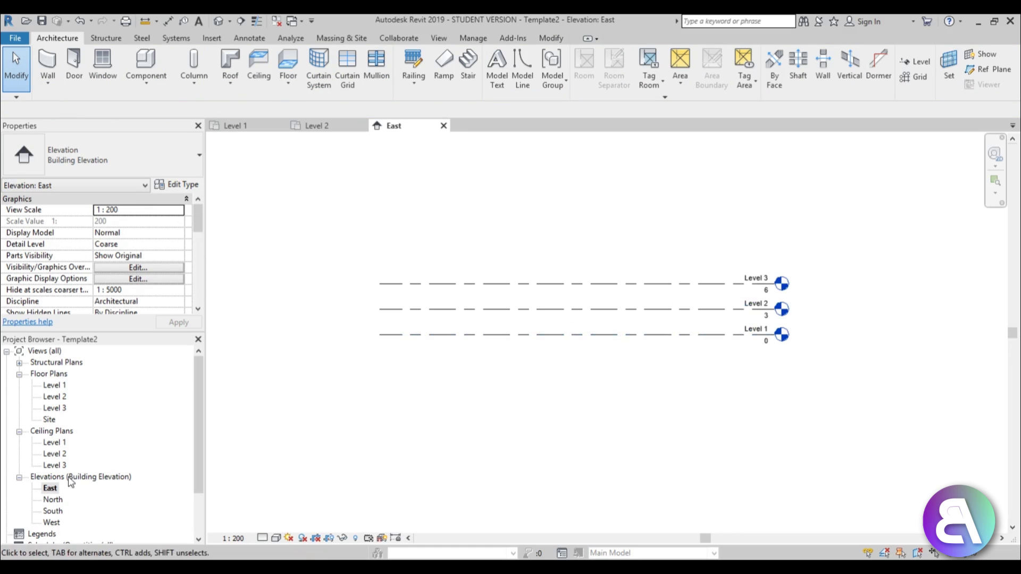
pyautogui.moveTo(617, 380); pyautogui.dragTo(535, 375, button='middle')
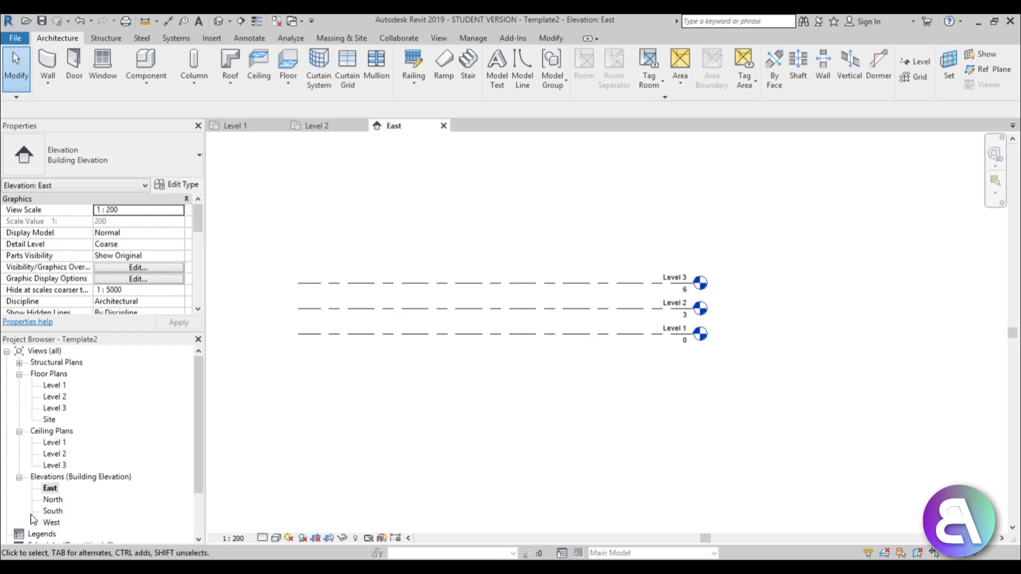
pyautogui.click(262, 538)
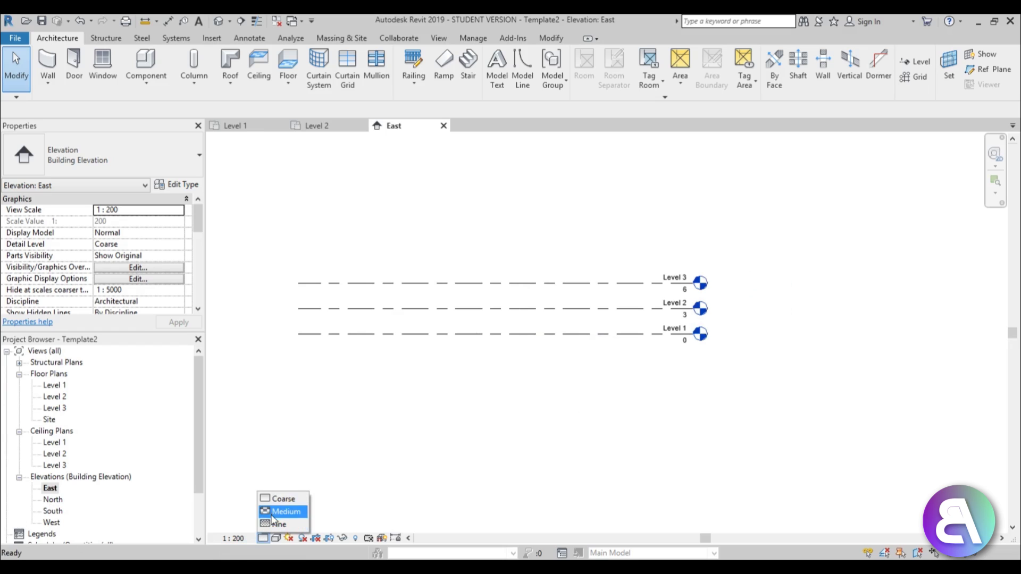
pyautogui.click(286, 512)
# Open the North elevation and set its view scale to 1 : 200 and detail level to Medium.
pyautogui.doubleClick(54, 500)
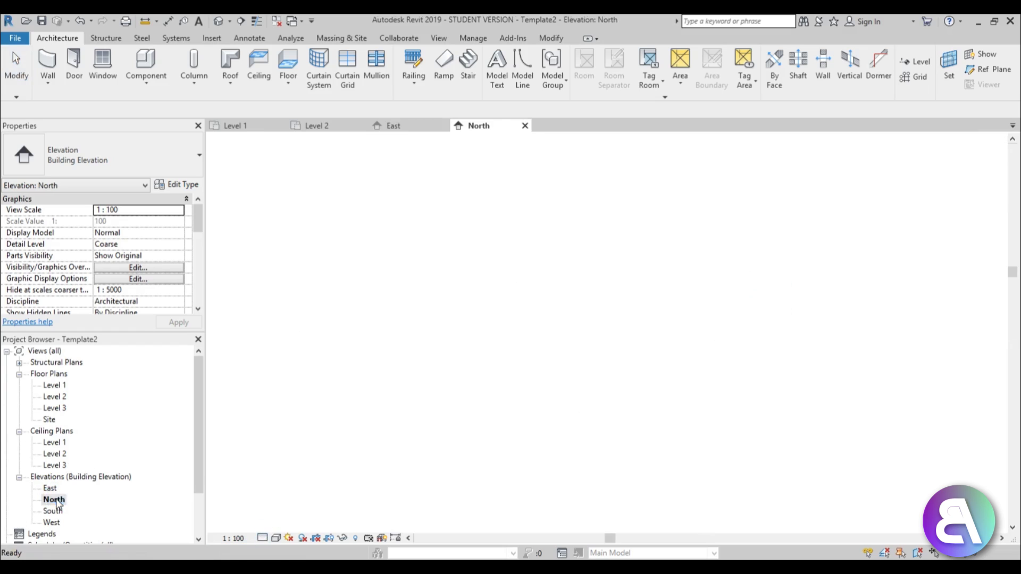
pyautogui.scroll(-3, 416, 333)
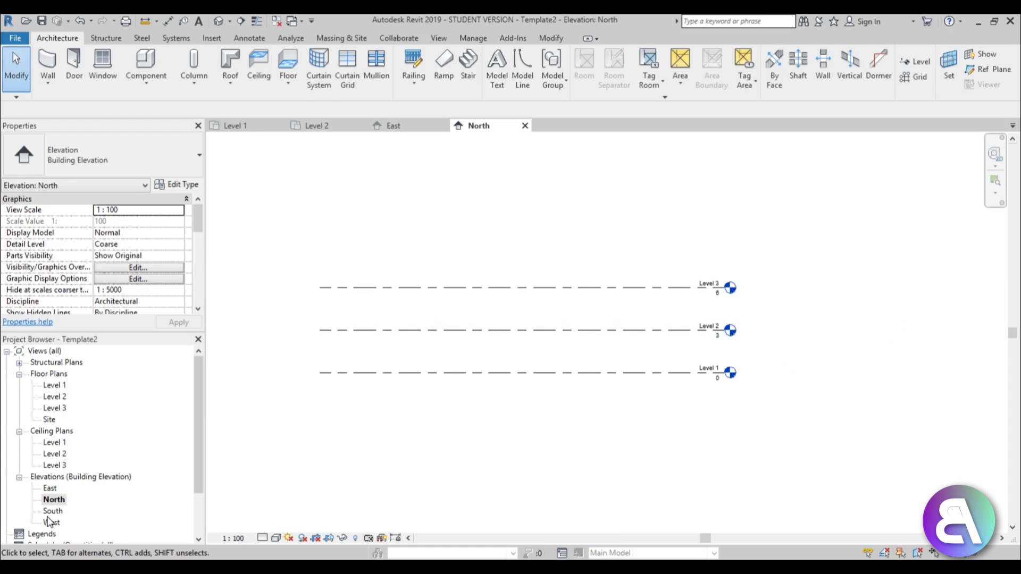
pyautogui.click(234, 538)
pyautogui.click(250, 468)
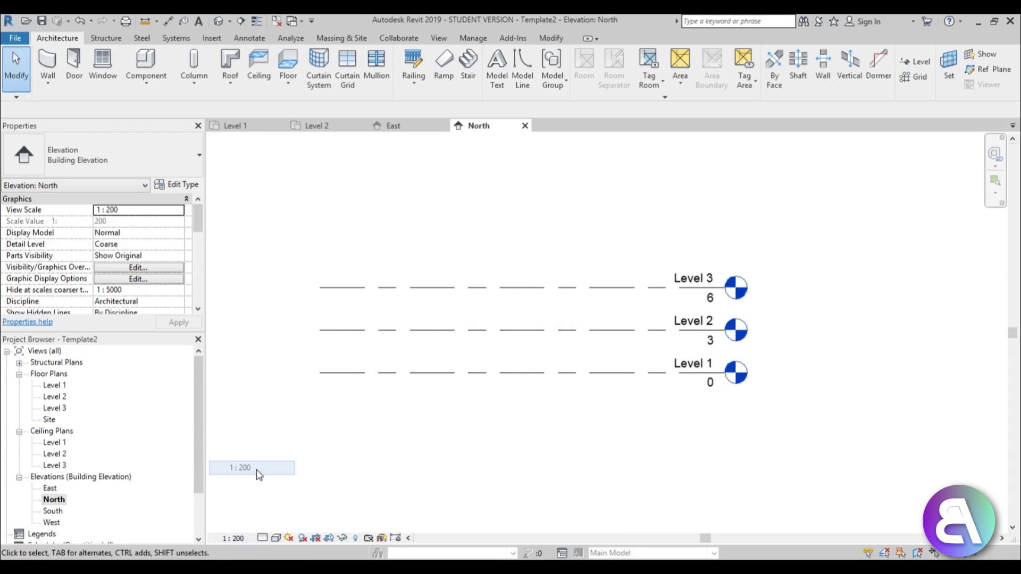
pyautogui.click(263, 538)
pyautogui.click(283, 511)
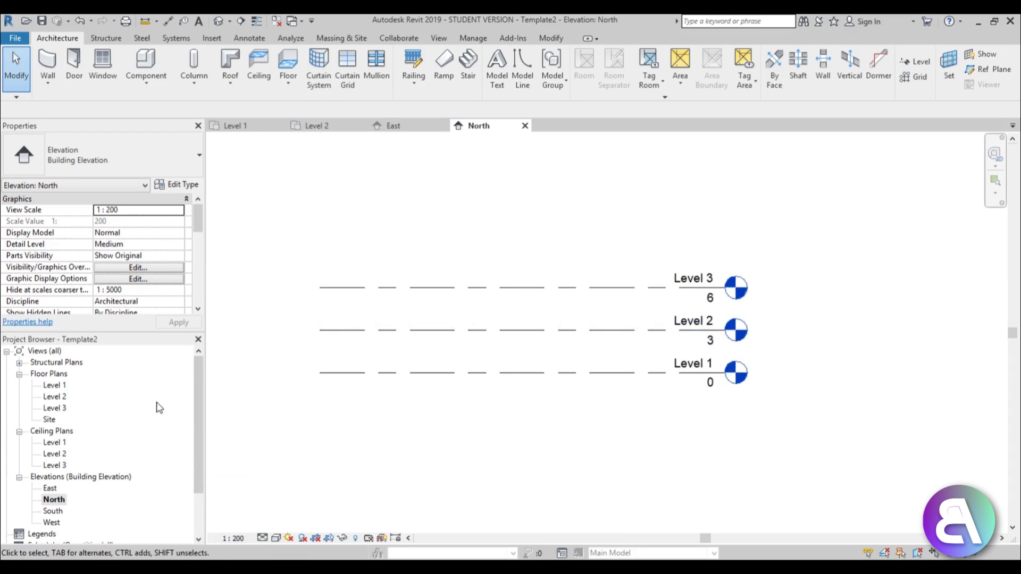
pyautogui.scroll(-2, 577, 251)
pyautogui.scroll(2, 529, 349)
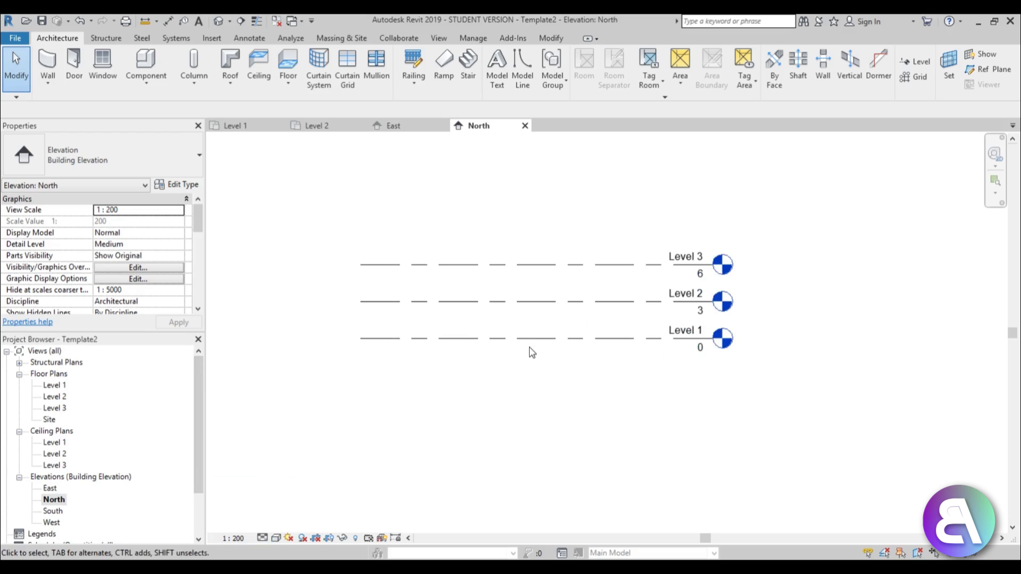
# Open the Level 1 floor plan and browse the wall types available to the Wall tool.
pyautogui.doubleClick(54, 385)
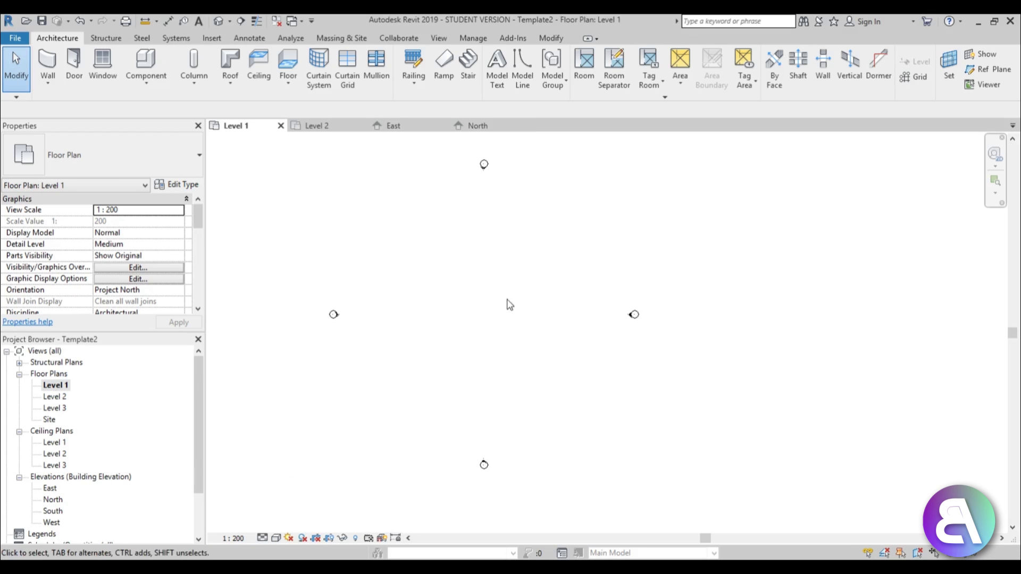
pyautogui.click(61, 65)
pyautogui.click(106, 155)
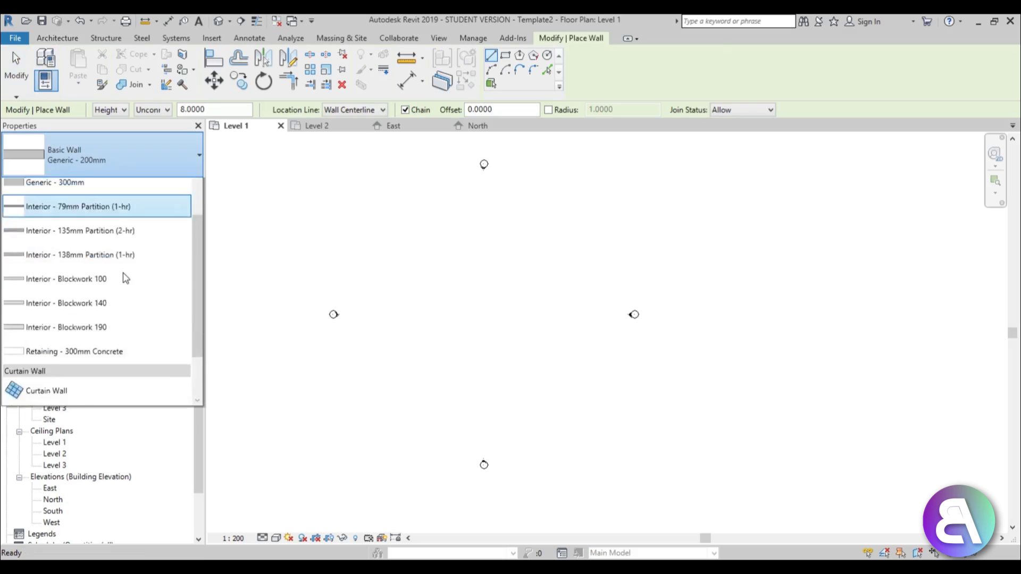
pyautogui.scroll(-2, 96, 373)
pyautogui.scroll(3, 54, 426)
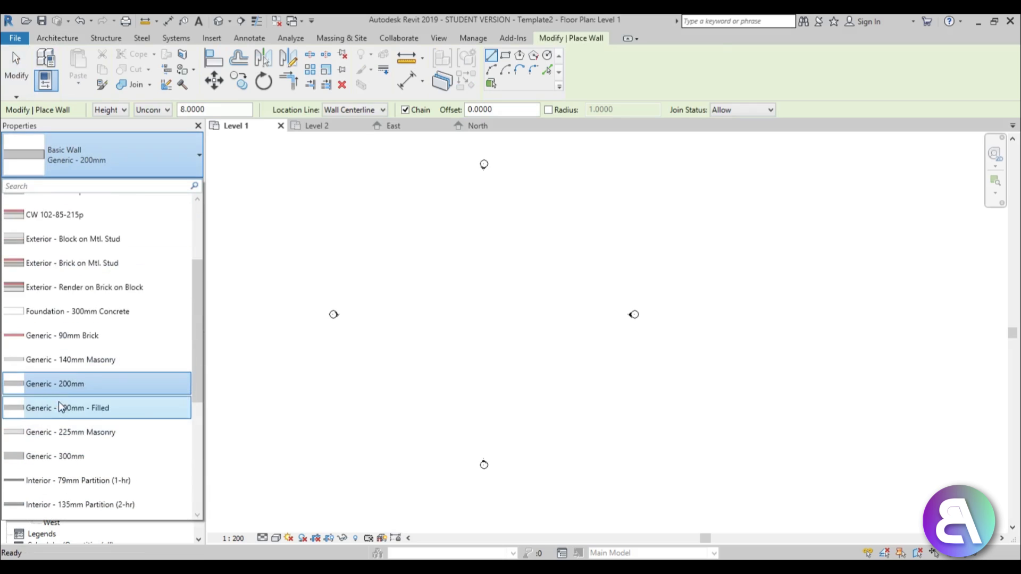
pyautogui.scroll(-2, 105, 322)
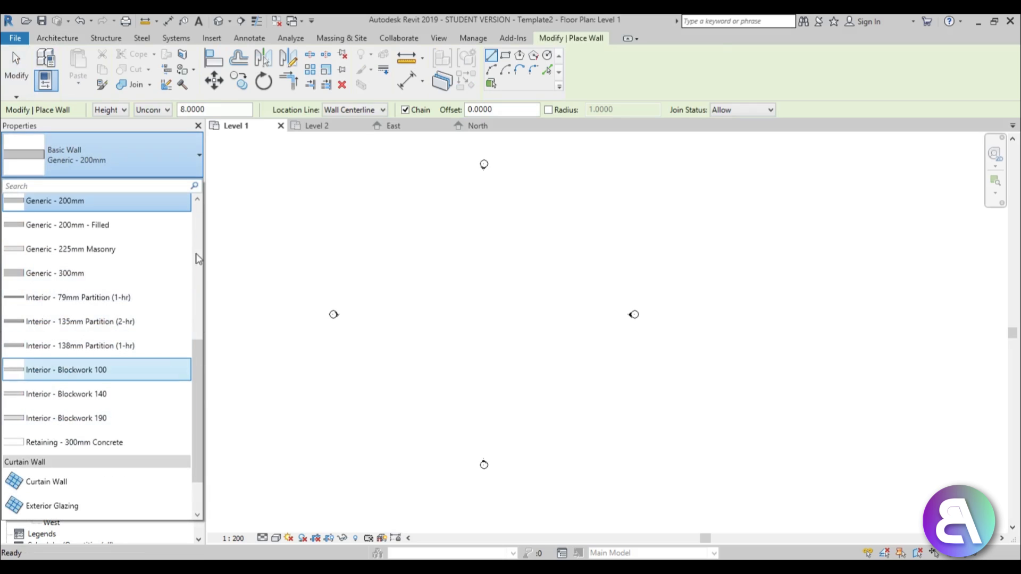
pyautogui.click(265, 336)
pyautogui.press('Escape')
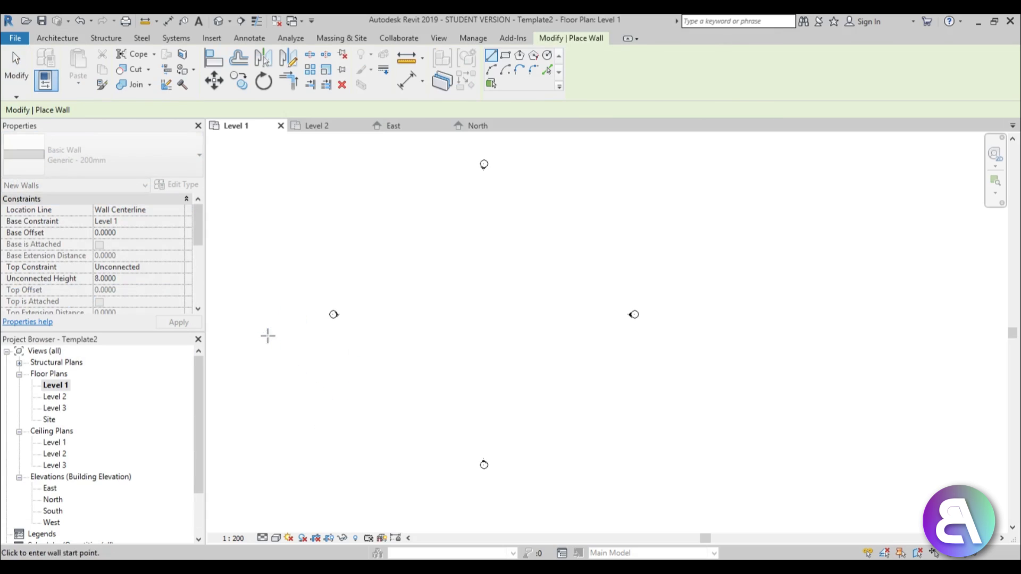
pyautogui.press('Escape')
# Choose the Interior - Blockwork 140 wall type and view its type properties without changing anything.
pyautogui.click(47, 61)
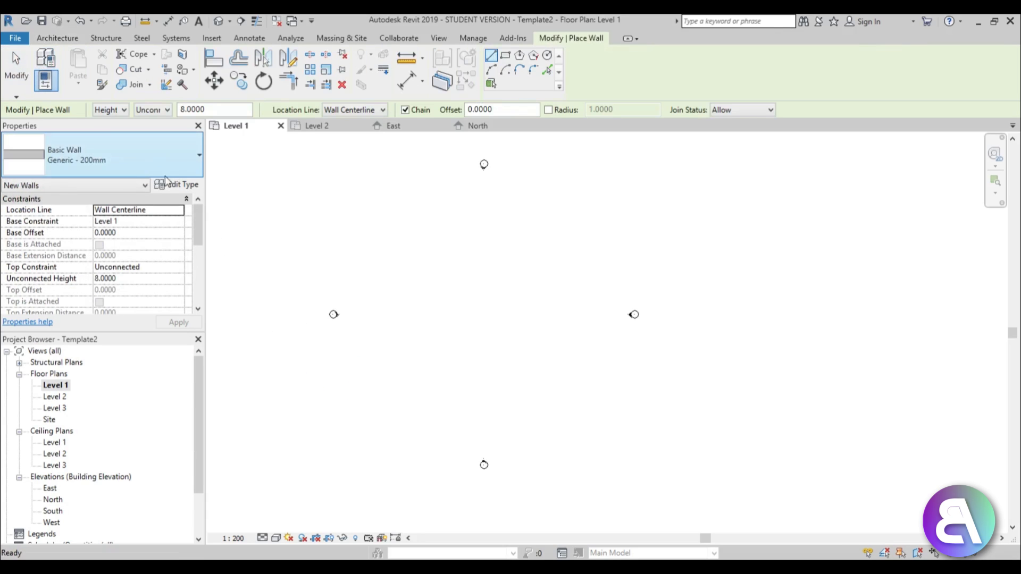
pyautogui.click(155, 159)
pyautogui.click(59, 397)
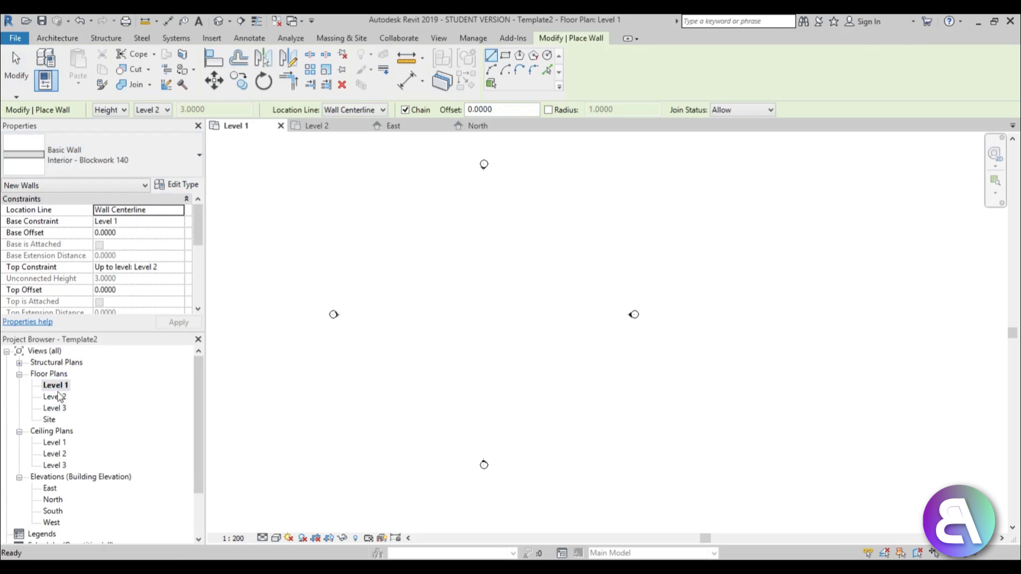
pyautogui.click(177, 184)
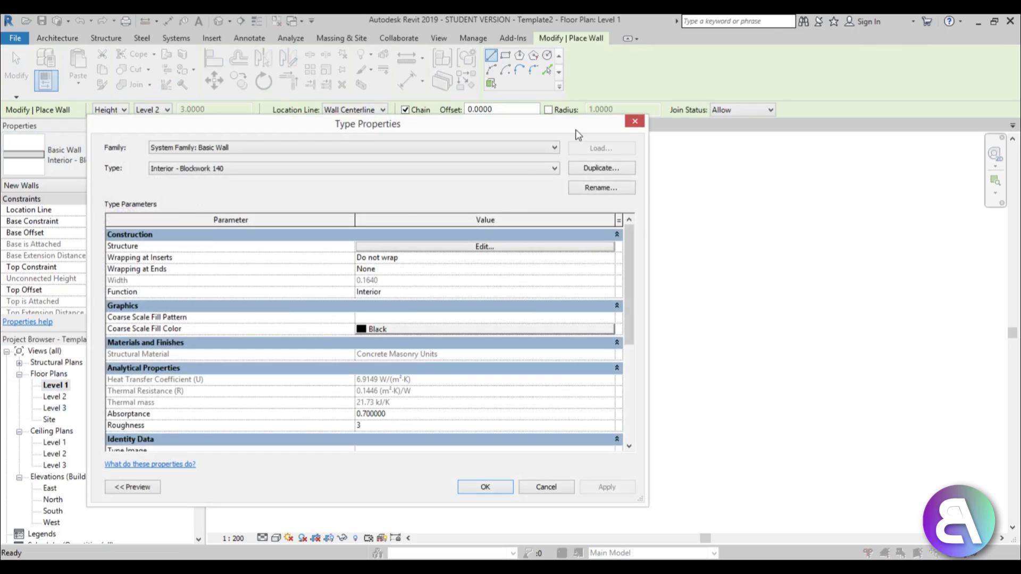
pyautogui.click(635, 121)
pyautogui.press('Escape')
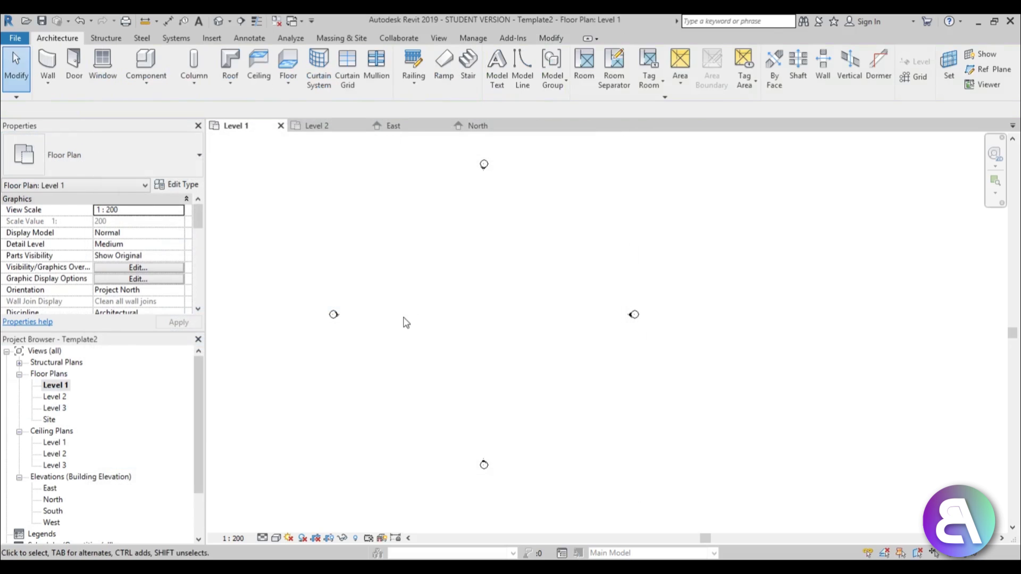
# Expand the Walls families in the Project Browser down to the Basic Wall types.
pyautogui.moveTo(198, 375); pyautogui.dragTo(194, 417)
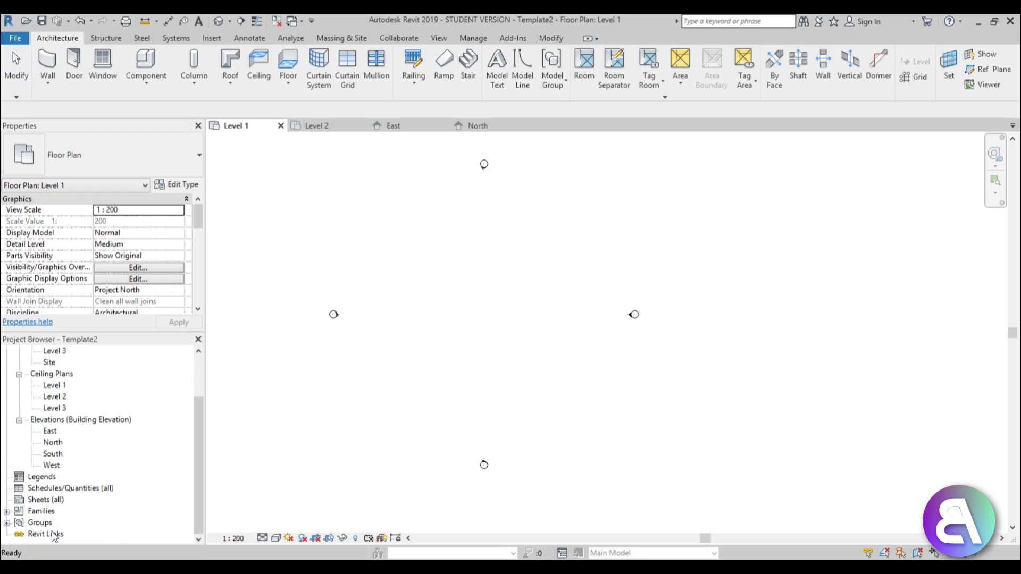
pyautogui.click(7, 512)
pyautogui.moveTo(194, 450); pyautogui.dragTo(192, 507)
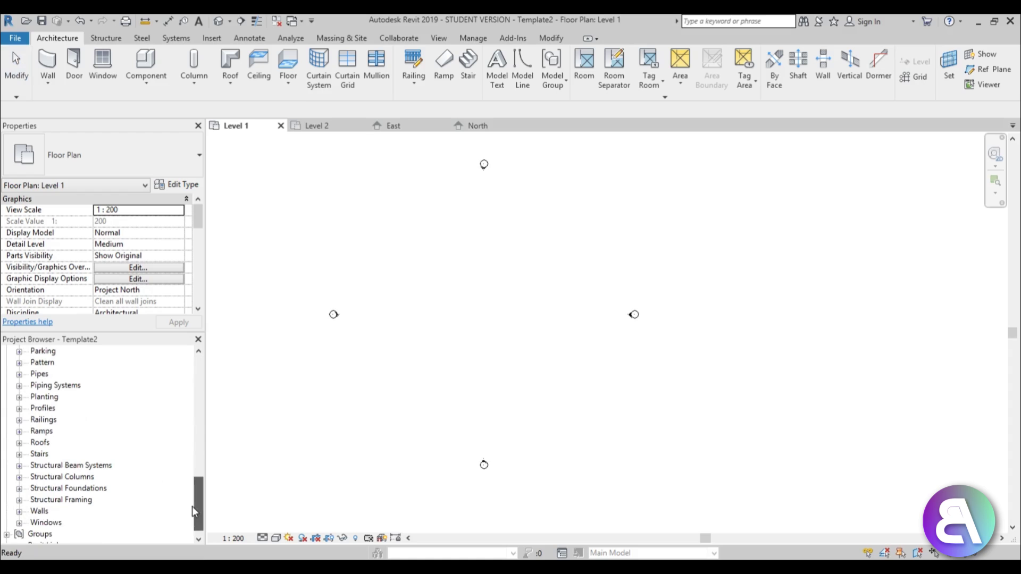
pyautogui.scroll(-1, 84, 483)
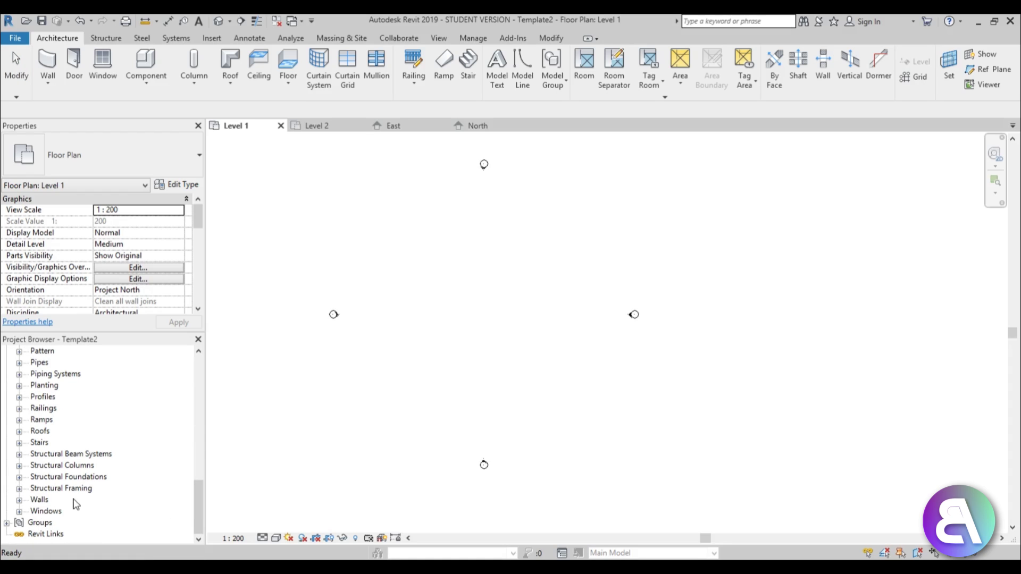
pyautogui.click(20, 501)
pyautogui.scroll(-1, 96, 438)
pyautogui.click(32, 477)
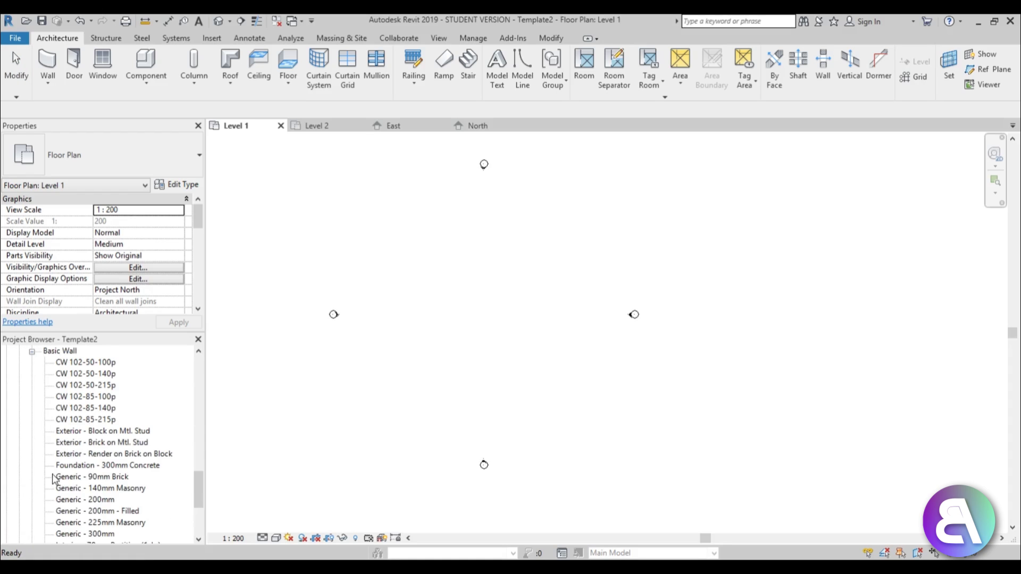
# Delete all interior Basic Wall types, from Interior - 79mm Partition (1-hr) through Interior - Blockwork 190.
pyautogui.scroll(-5, 110, 432)
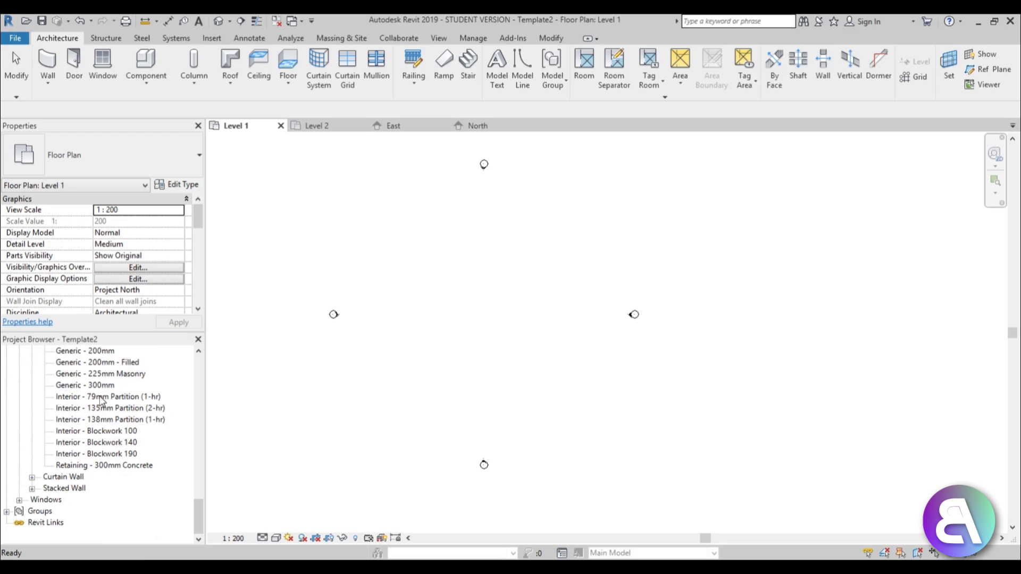
pyautogui.click(101, 398)
pyautogui.keyDown('shift'); pyautogui.click(104, 453); pyautogui.keyUp('shift')
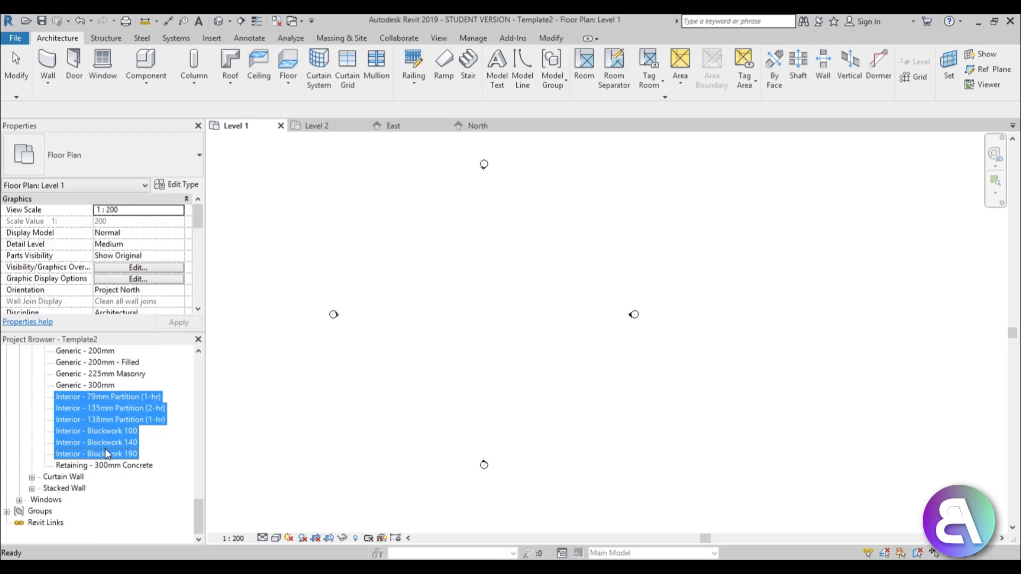
pyautogui.rightClick(105, 451)
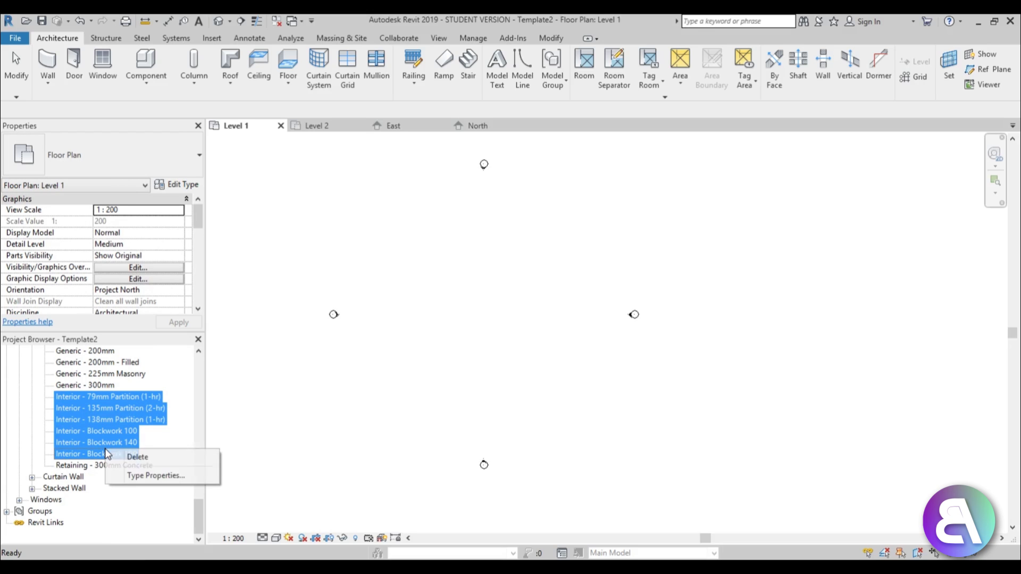
pyautogui.click(117, 456)
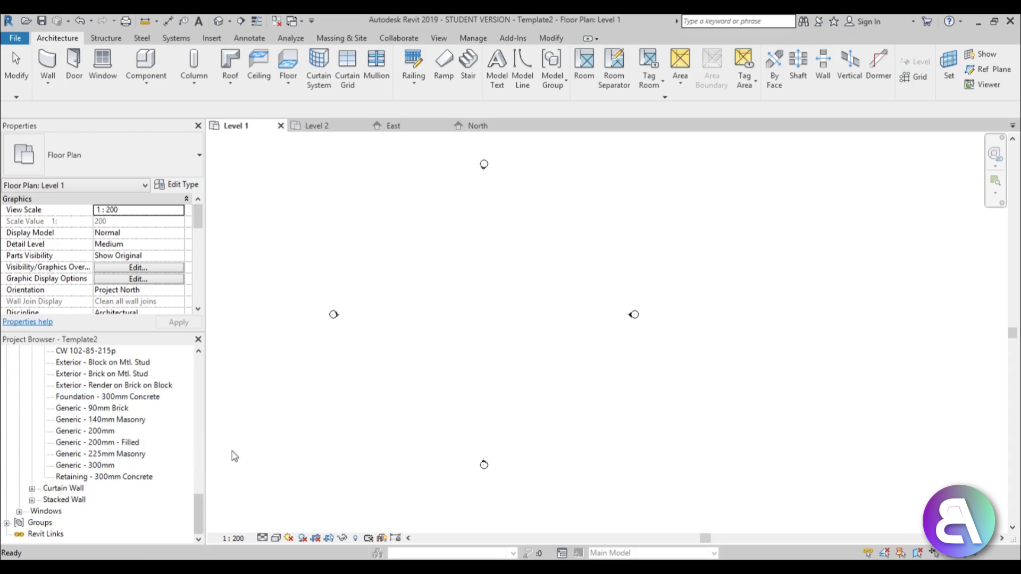
# Start the Wall tool, review the remaining wall types and choose Generic - 200mm.
pyautogui.click(48, 63)
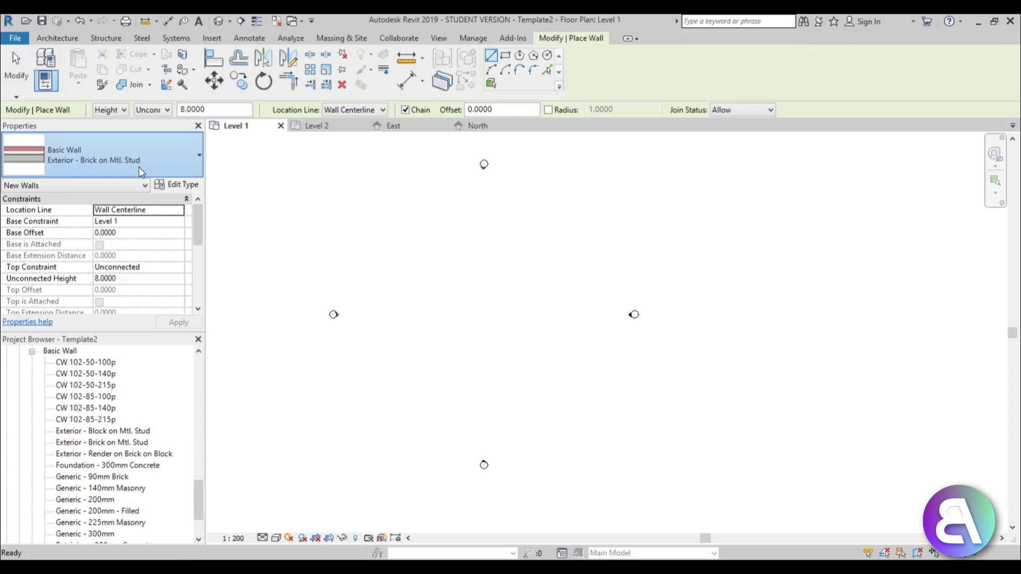
pyautogui.click(139, 167)
pyautogui.scroll(-1, 132, 292)
pyautogui.scroll(2, 124, 302)
pyautogui.scroll(2, 108, 349)
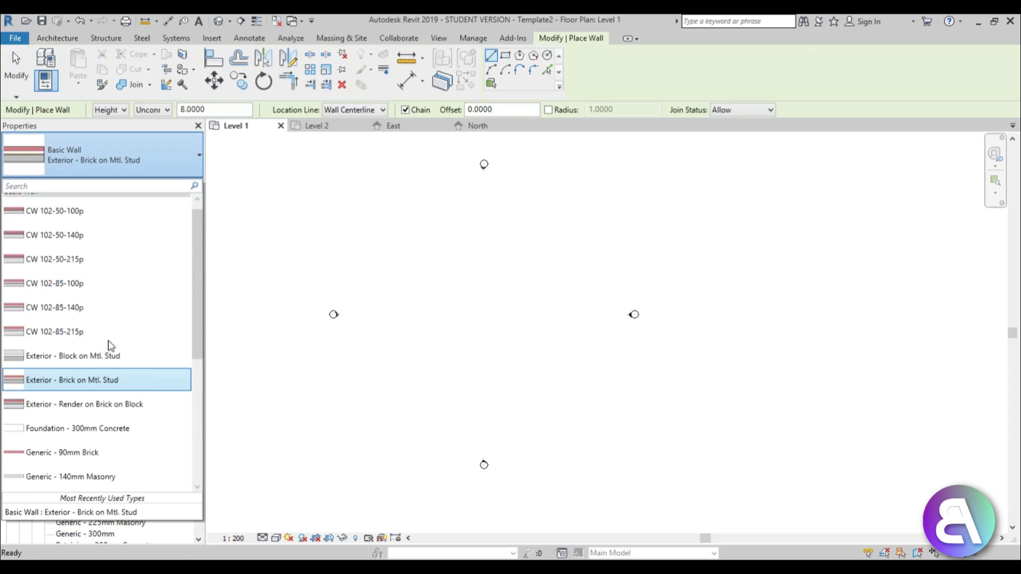
pyautogui.scroll(-3, 107, 345)
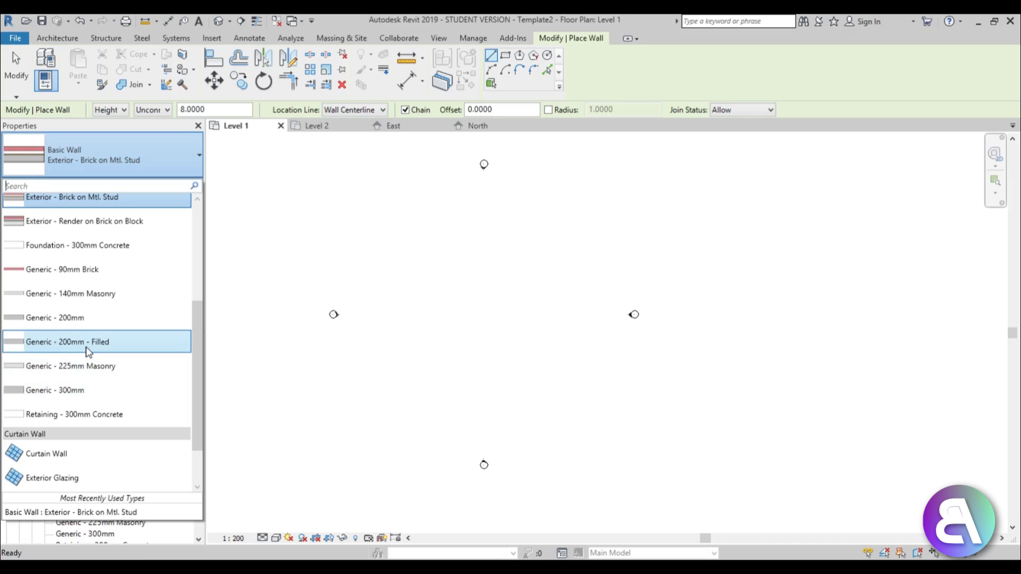
pyautogui.click(79, 318)
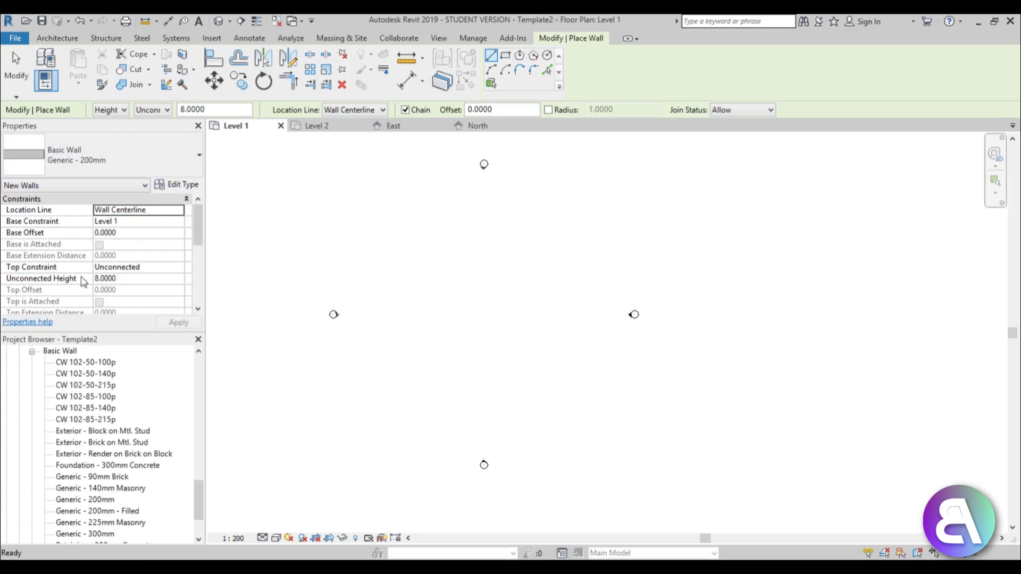
# Duplicate the Generic - 200mm wall type as Generic - 100mm and check the wall type list for it.
pyautogui.click(178, 185)
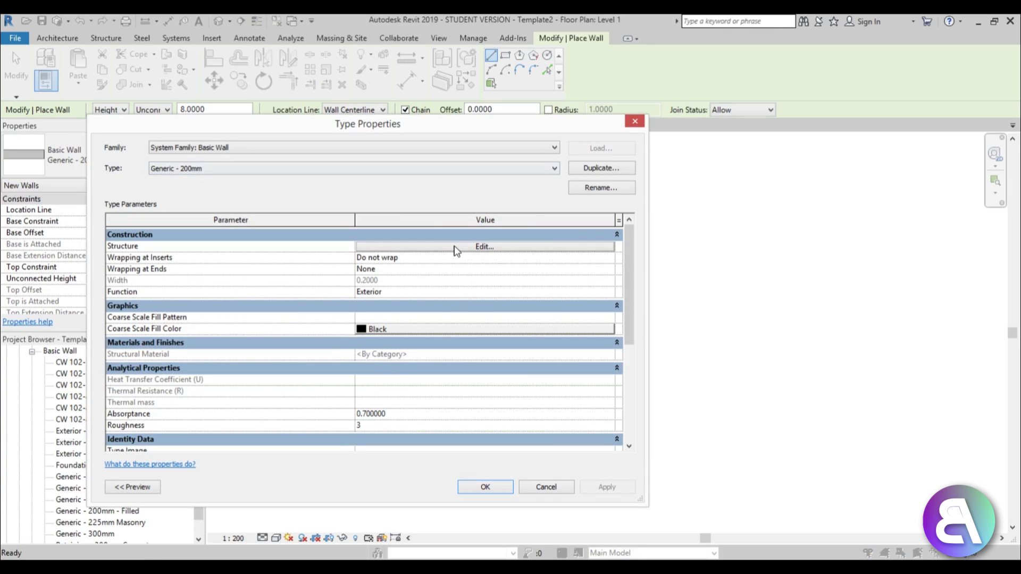
pyautogui.click(608, 166)
pyautogui.click(478, 331)
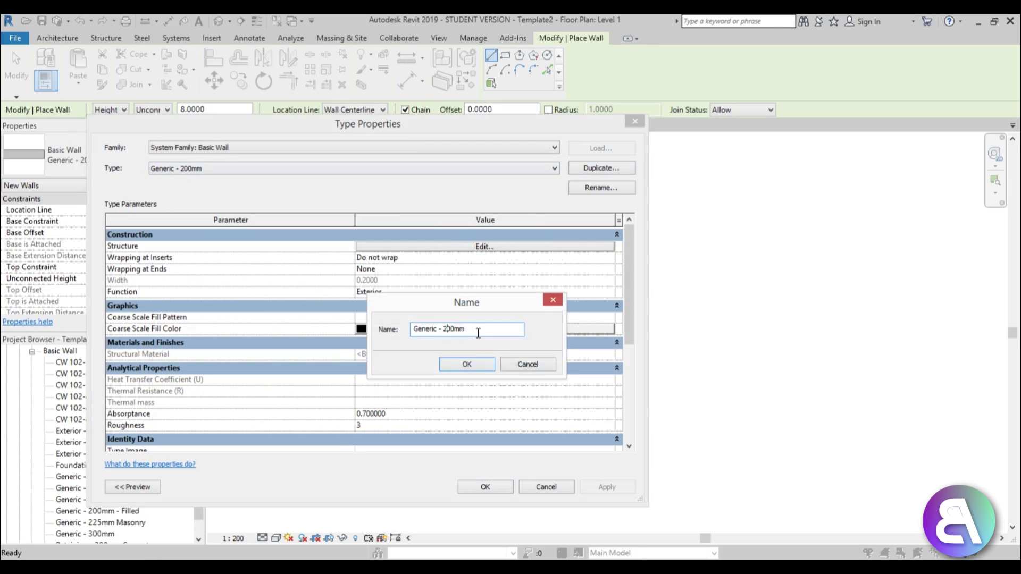
pyautogui.write('1')
pyautogui.click(467, 365)
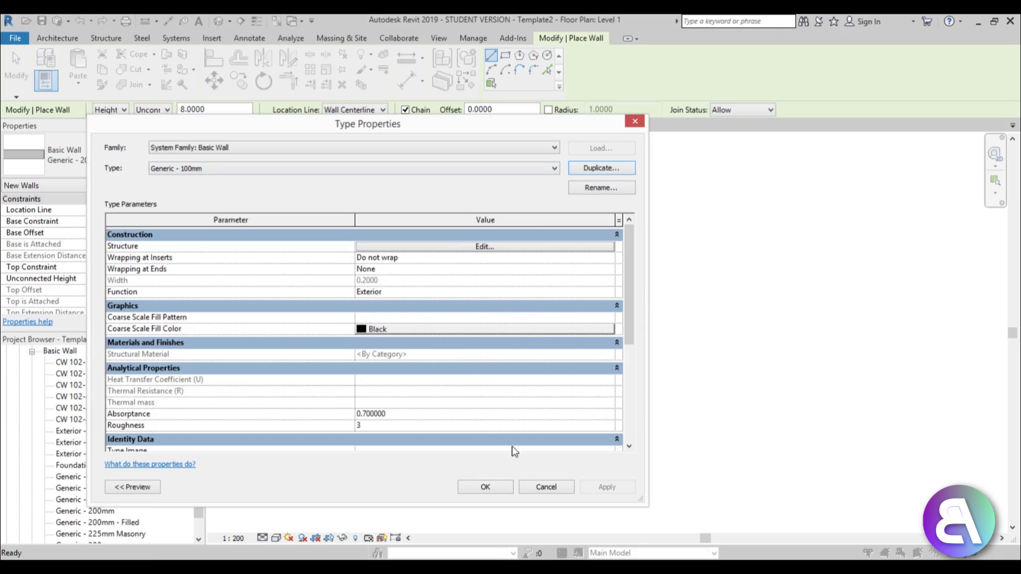
pyautogui.click(498, 488)
pyautogui.click(99, 163)
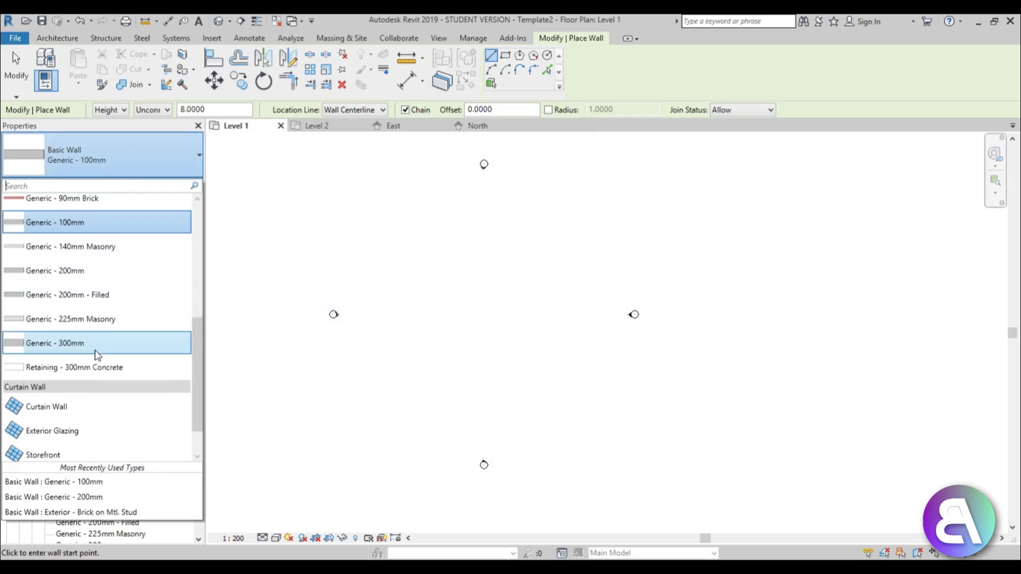
# Leave the Wall tool and collapse the Basic Wall types in the Project Browser, going back to the Views section.
pyautogui.click(447, 308)
pyautogui.press('Escape')
pyautogui.press('Escape')
pyautogui.scroll(-2, 448, 320)
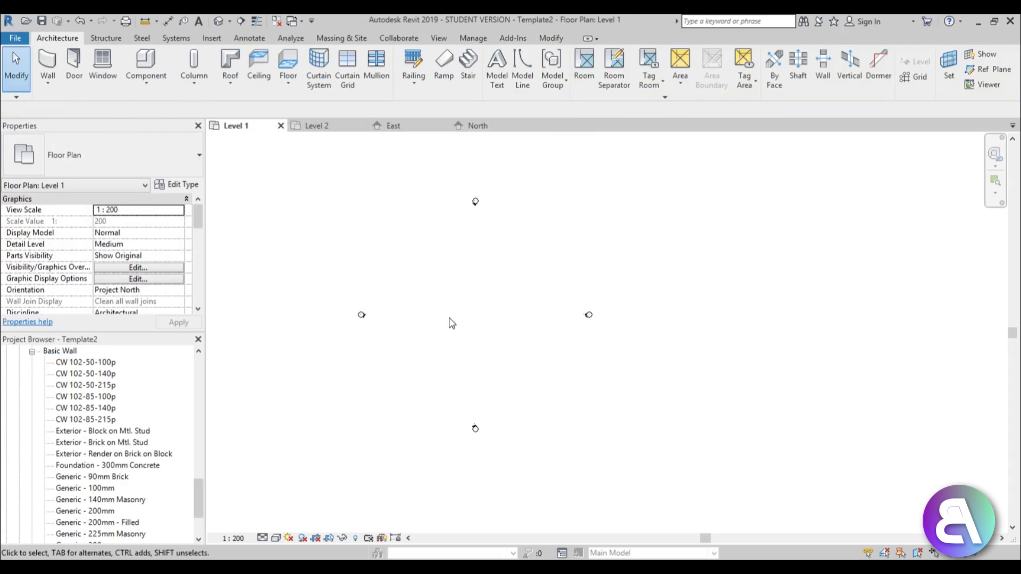
pyautogui.moveTo(449, 321); pyautogui.dragTo(477, 317, button='middle')
pyautogui.scroll(2, 465, 312)
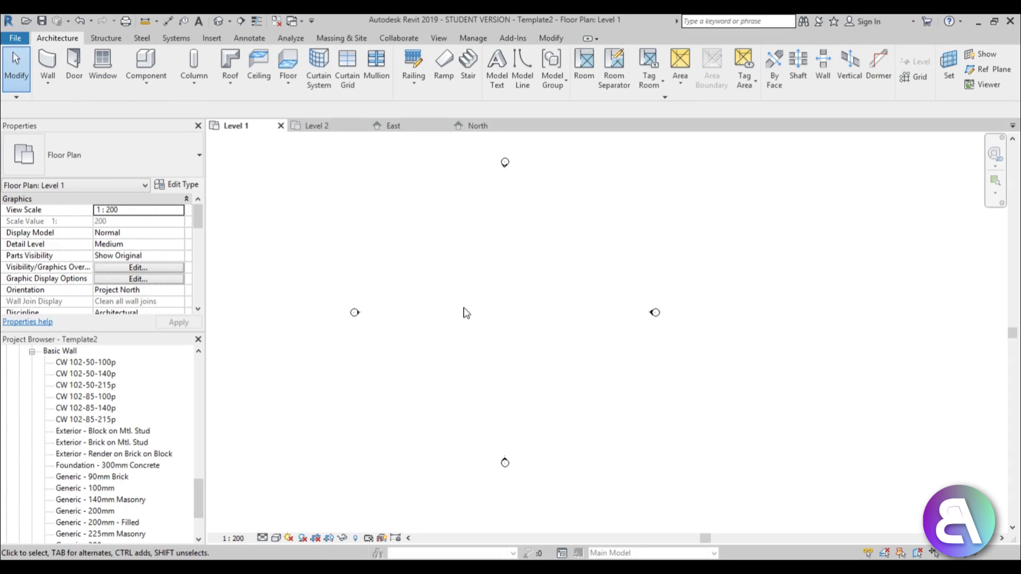
pyautogui.click(32, 352)
pyautogui.scroll(5, 71, 424)
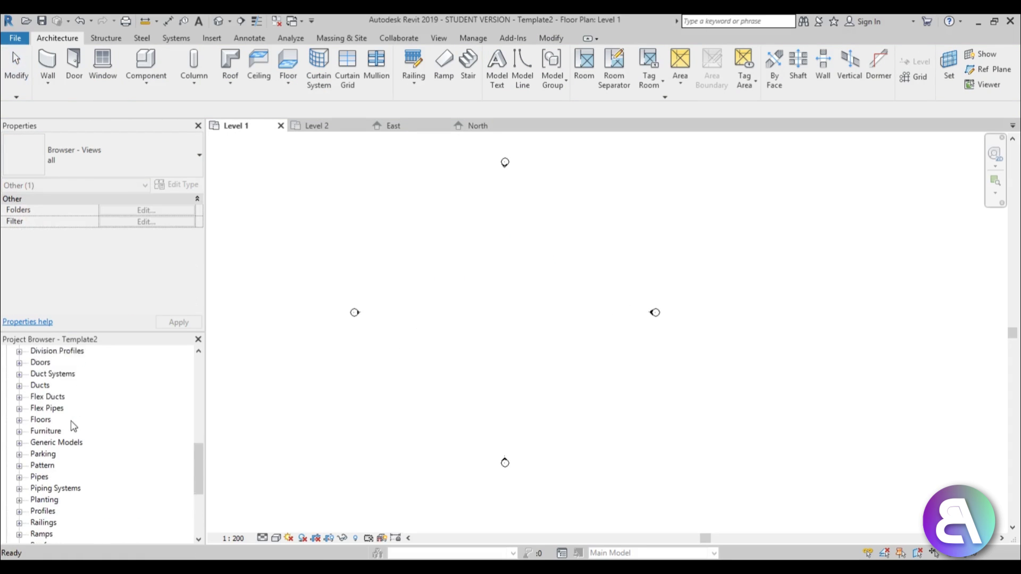
pyautogui.moveTo(198, 458); pyautogui.dragTo(195, 365)
pyautogui.click(476, 326)
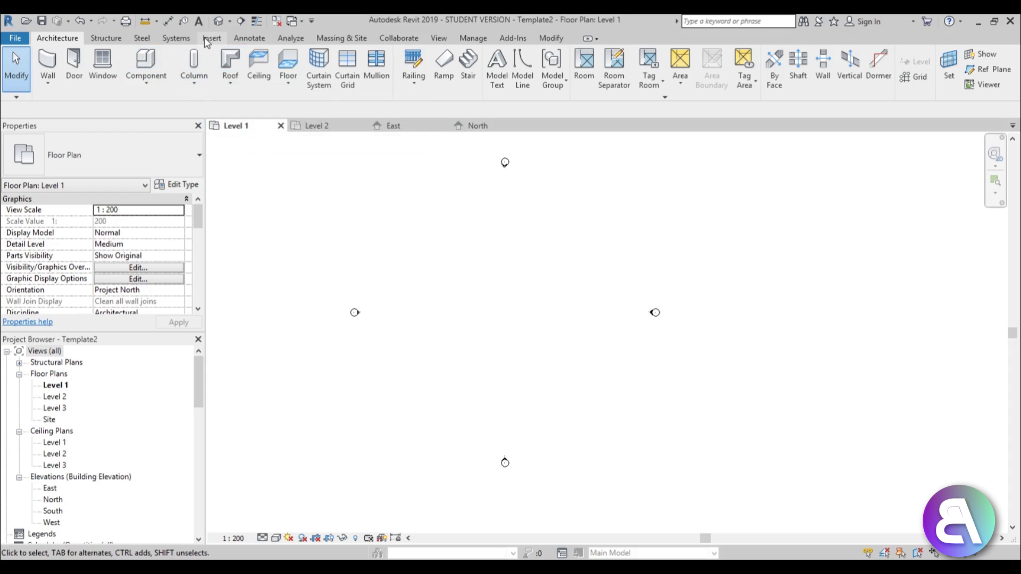
# Start the structural Beam tool and browse the US Metric family library to the Structural Framing folder.
pyautogui.click(106, 38)
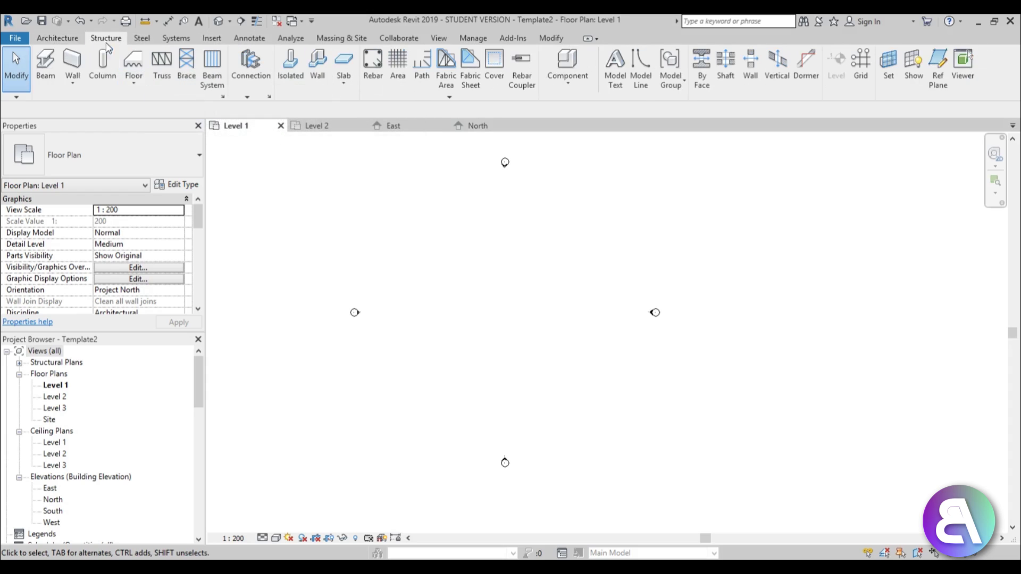
pyautogui.click(45, 67)
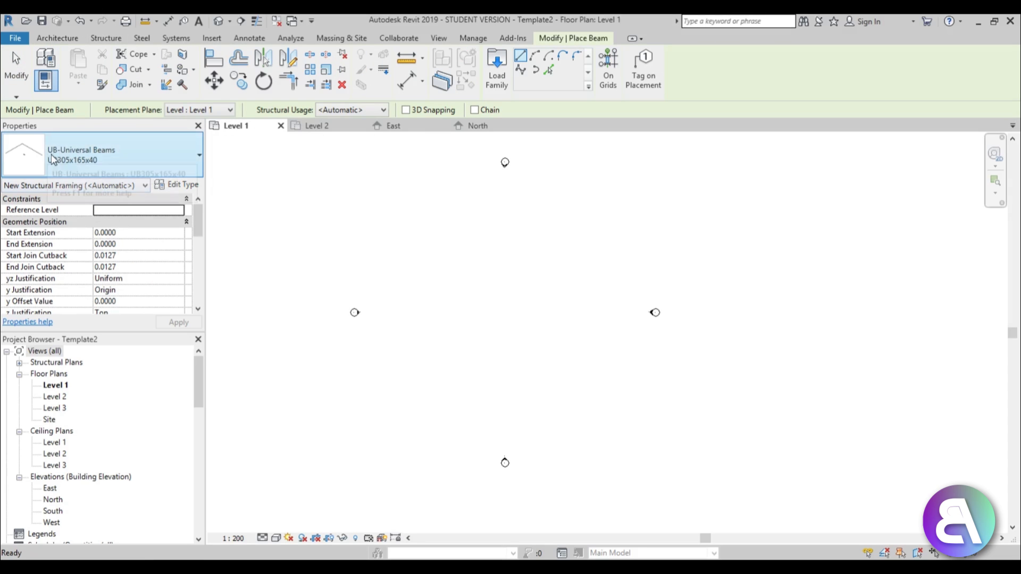
pyautogui.click(80, 160)
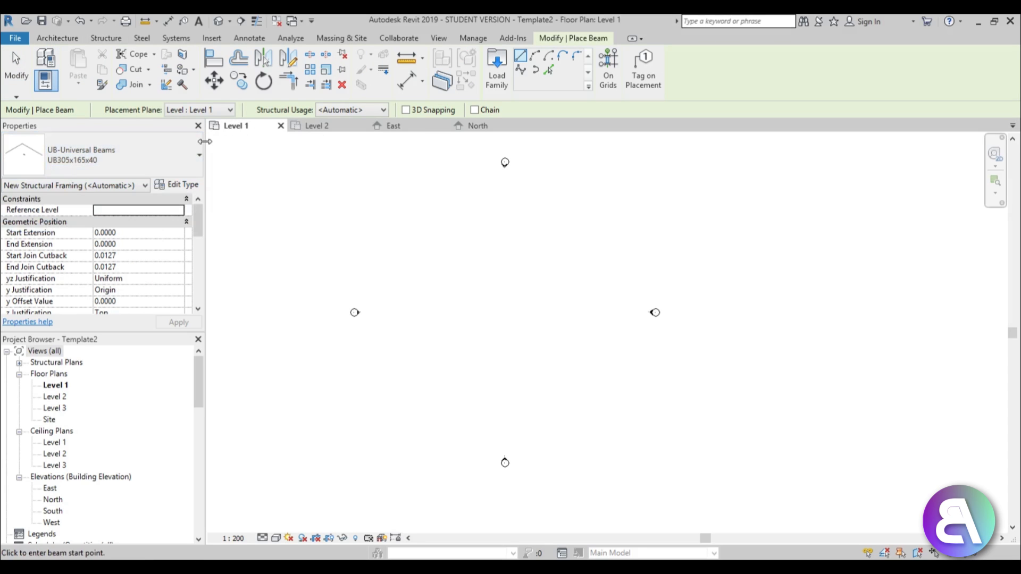
pyautogui.click(496, 86)
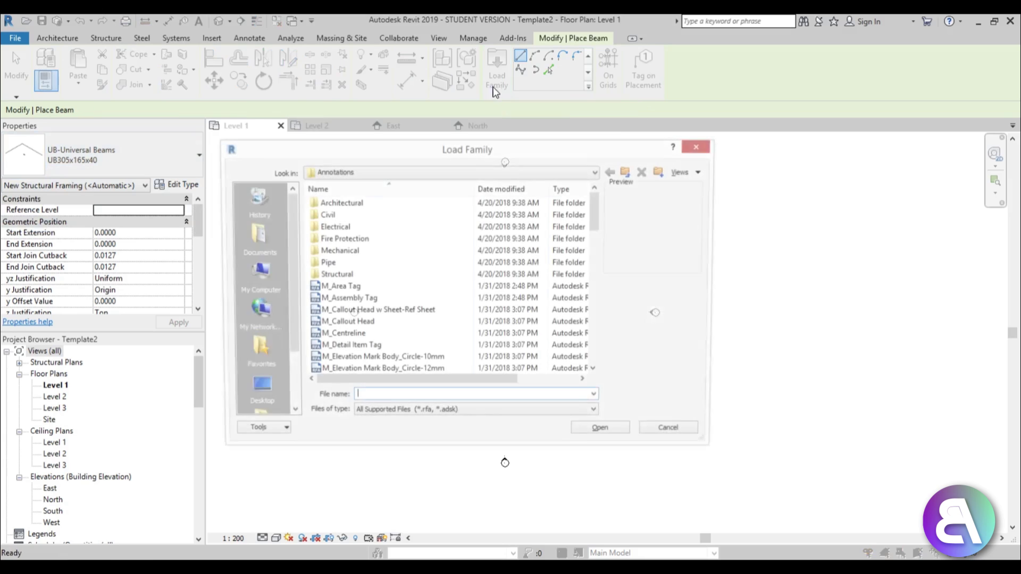
pyautogui.click(628, 172)
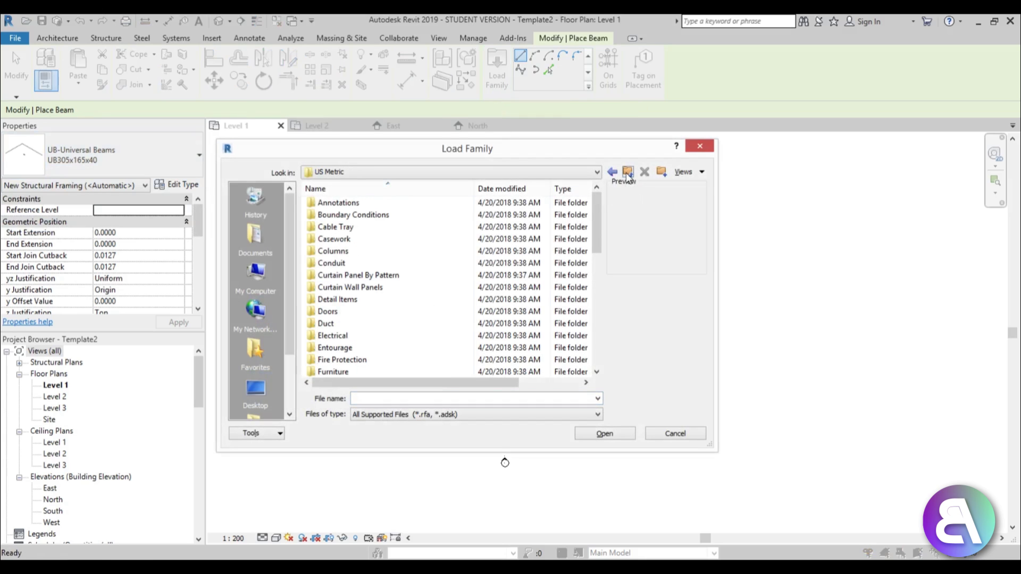
pyautogui.moveTo(598, 200); pyautogui.dragTo(598, 285)
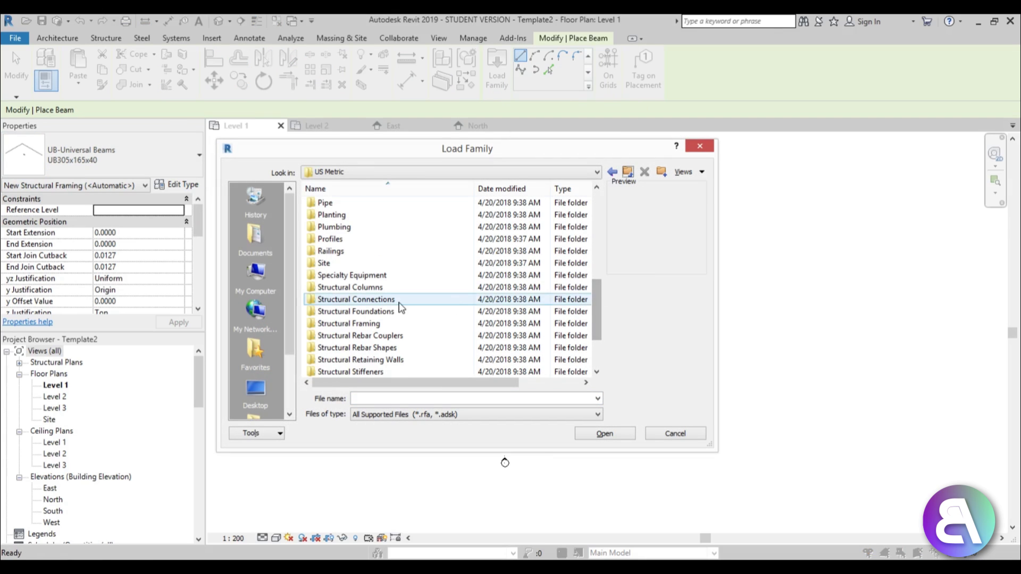
pyautogui.doubleClick(399, 324)
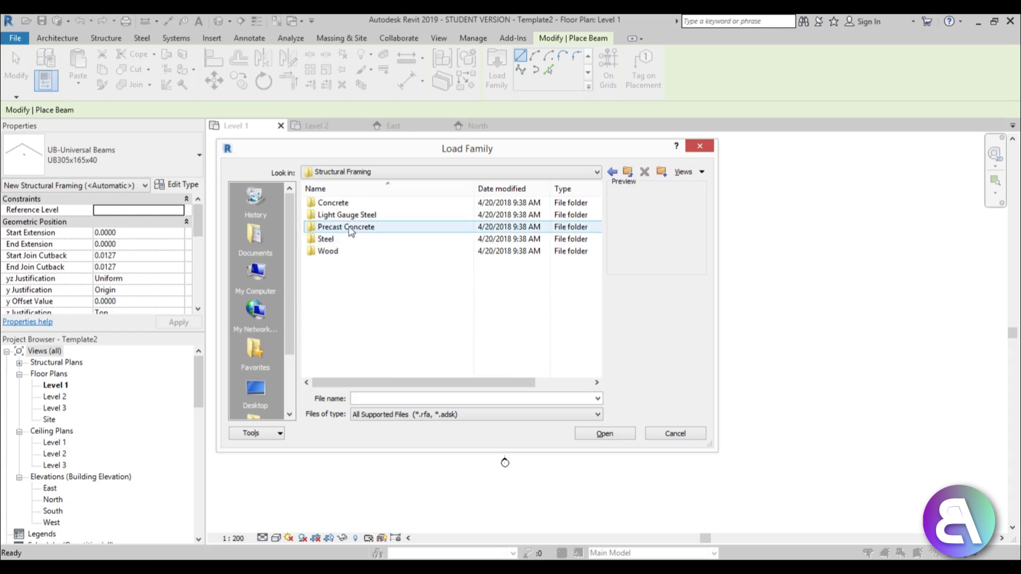
# Load the M_Concrete-Rectangular Beam family from the Concrete folder and leave the Beam tool.
pyautogui.click(344, 203)
pyautogui.doubleClick(343, 202)
pyautogui.click(340, 226)
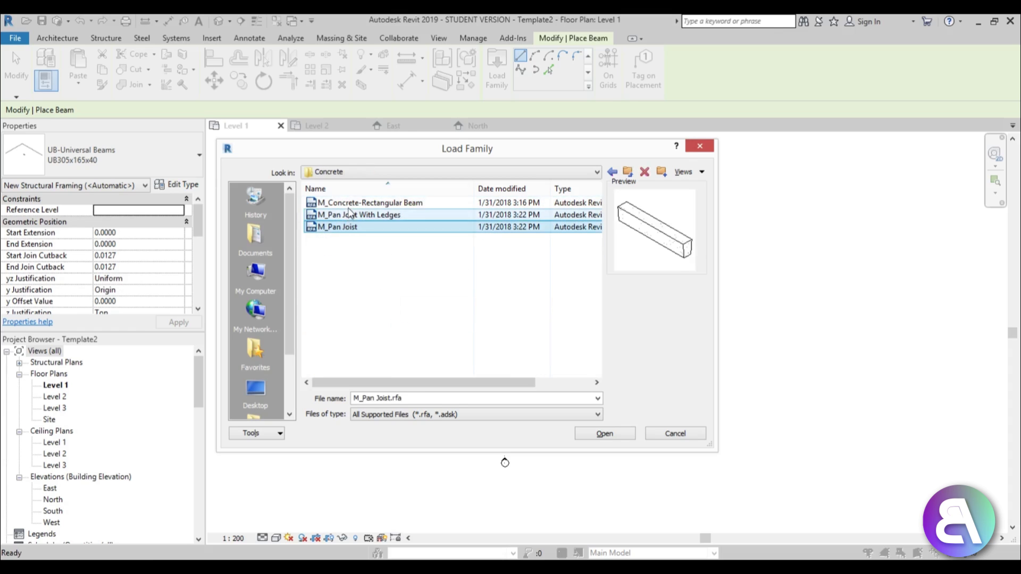
pyautogui.click(349, 203)
pyautogui.click(601, 433)
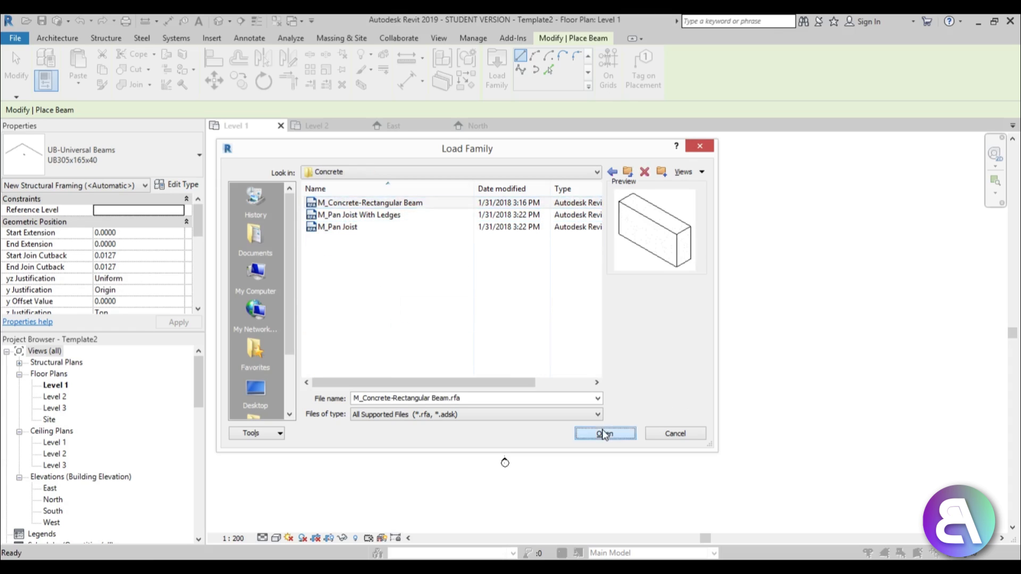
pyautogui.press('Escape')
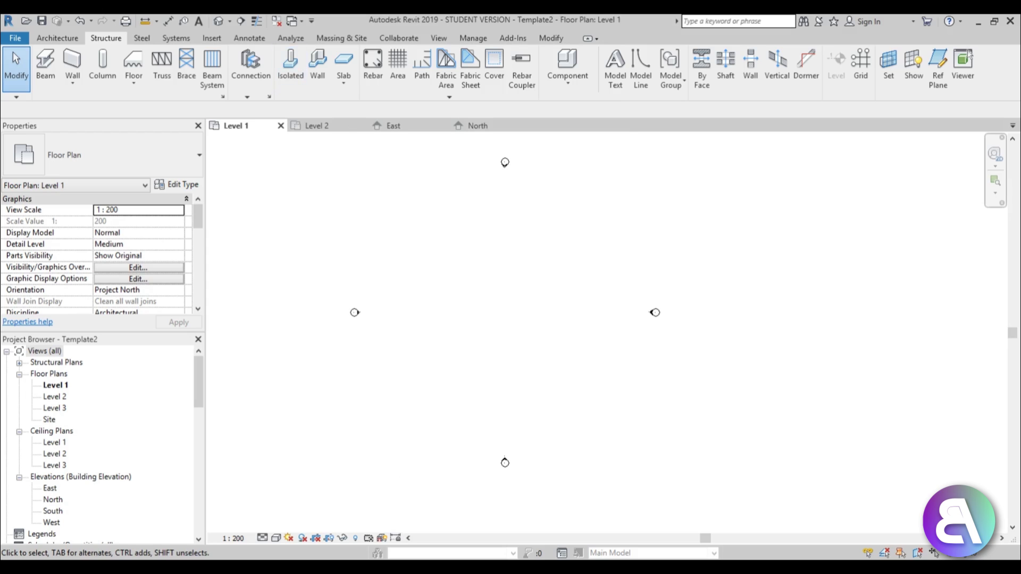
# Save the template to the Desktop as Template2 in the Template Files (*.rte) format.
pyautogui.click(15, 38)
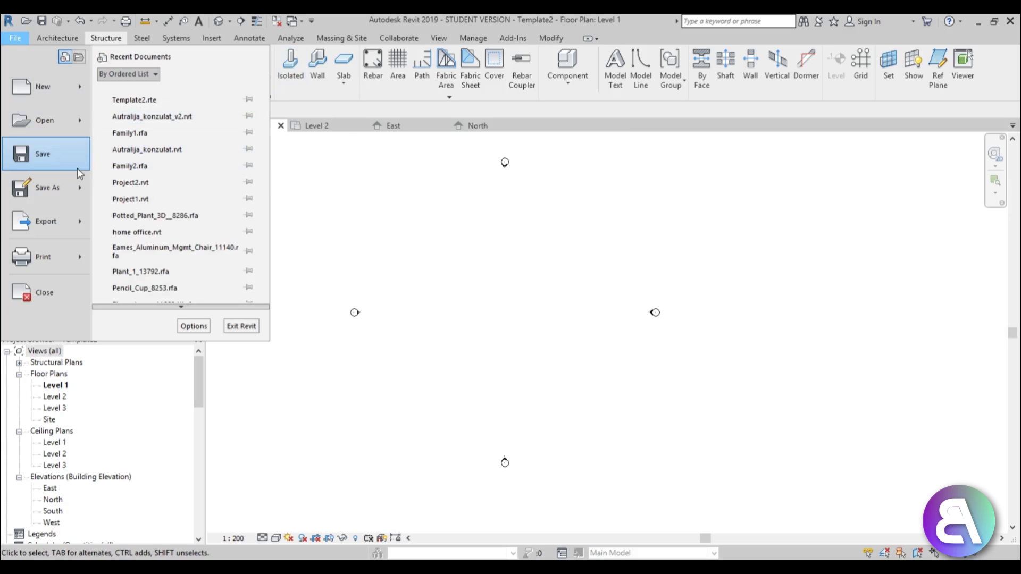
pyautogui.click(43, 154)
pyautogui.click(325, 419)
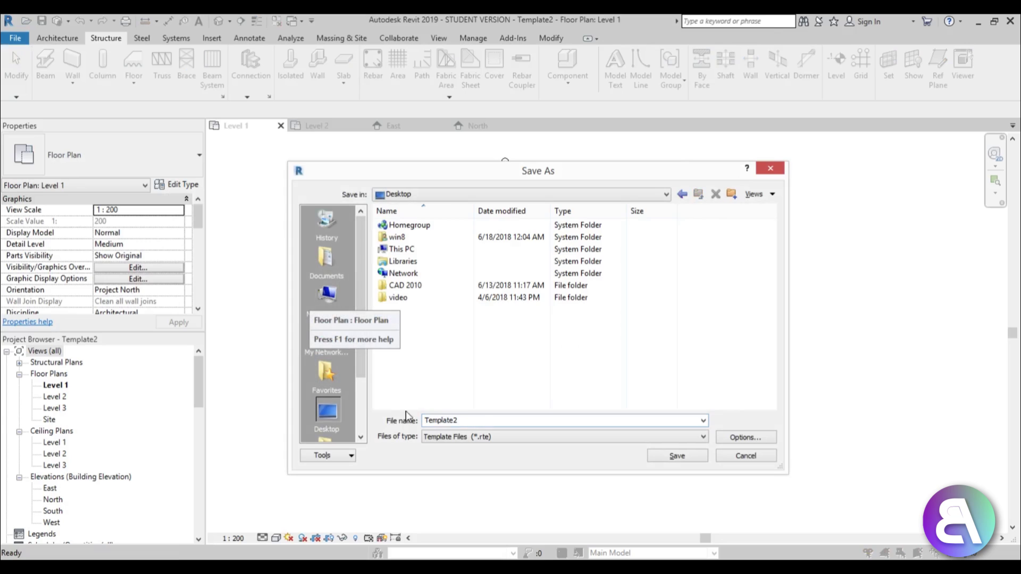
pyautogui.click(678, 458)
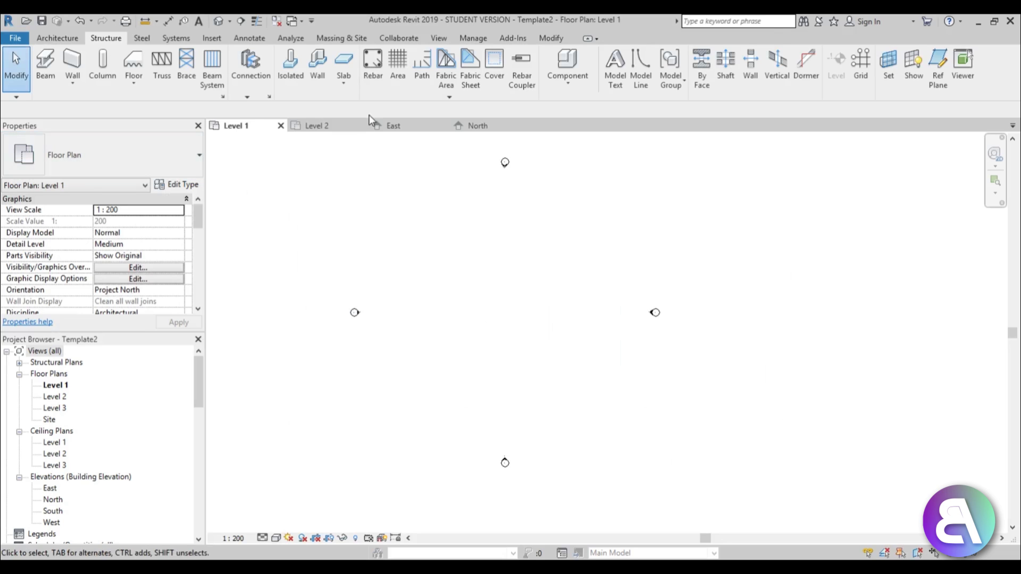
# Close all open views of the template to return to the Recent Files page.
pyautogui.click(281, 126)
pyautogui.click(281, 126)
pyautogui.click(281, 125)
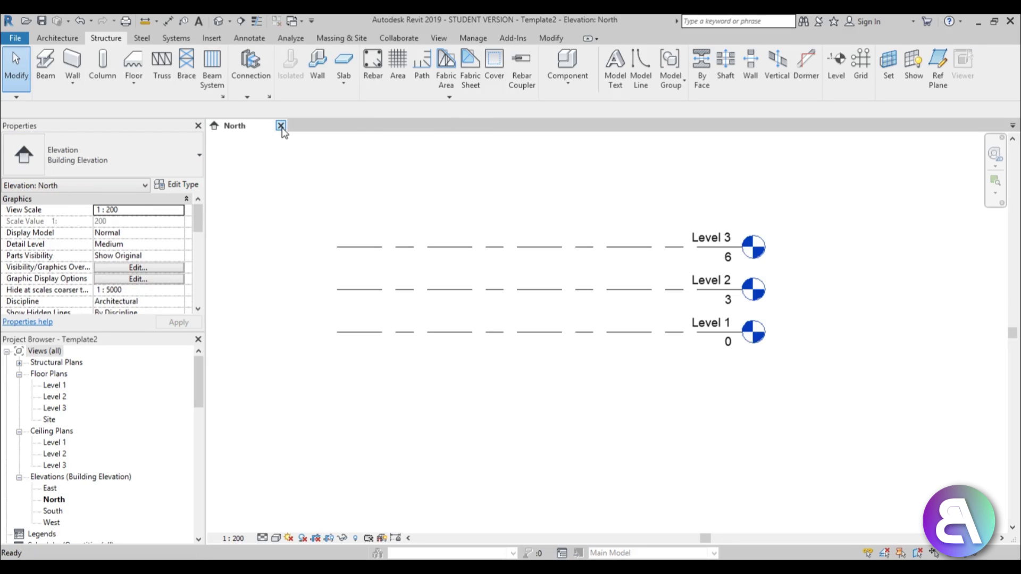
pyautogui.click(281, 125)
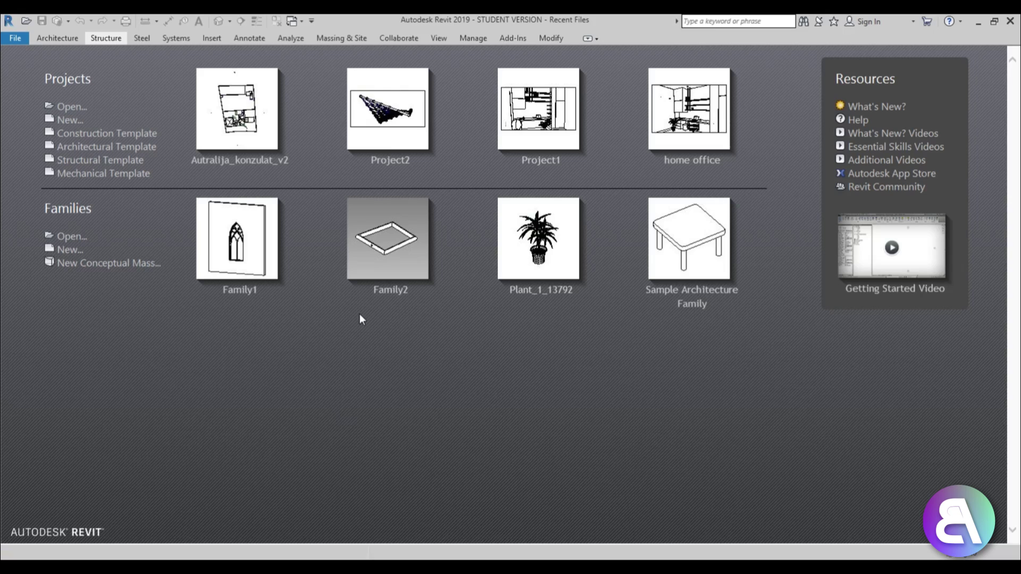
# Create a new project based on the Template2.rte file from the Desktop.
pyautogui.click(68, 121)
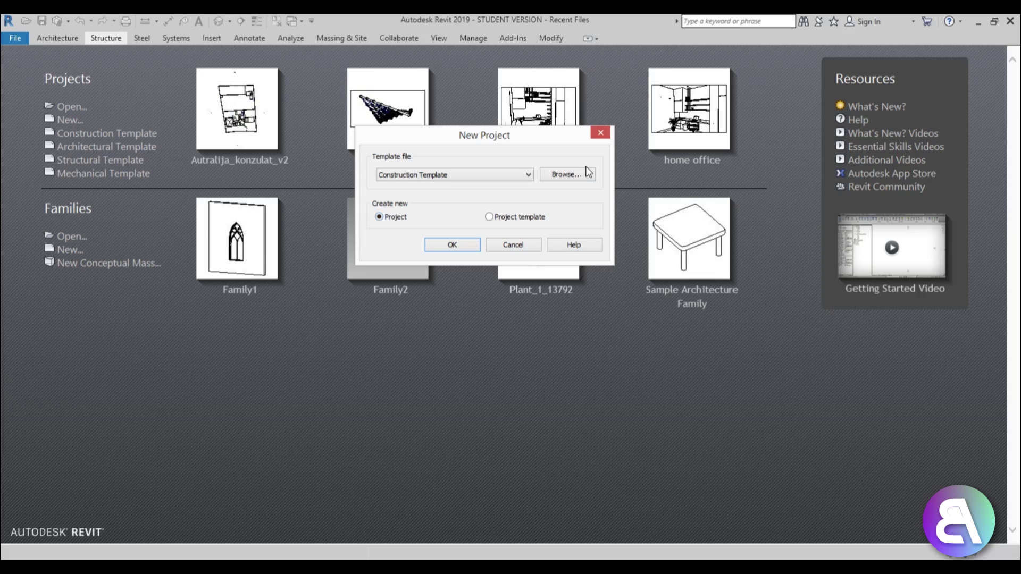
pyautogui.click(567, 174)
pyautogui.click(337, 394)
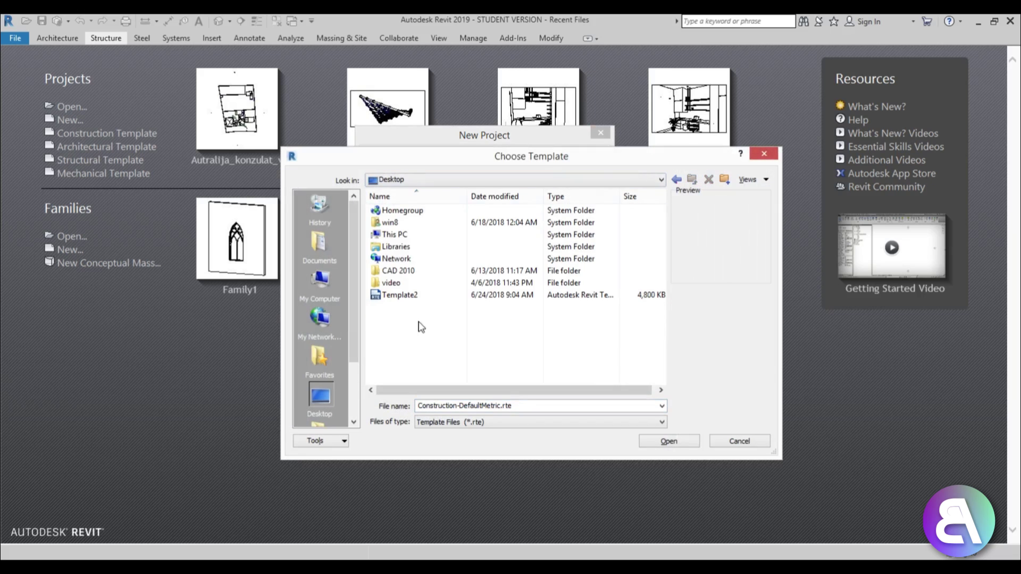
pyautogui.doubleClick(410, 296)
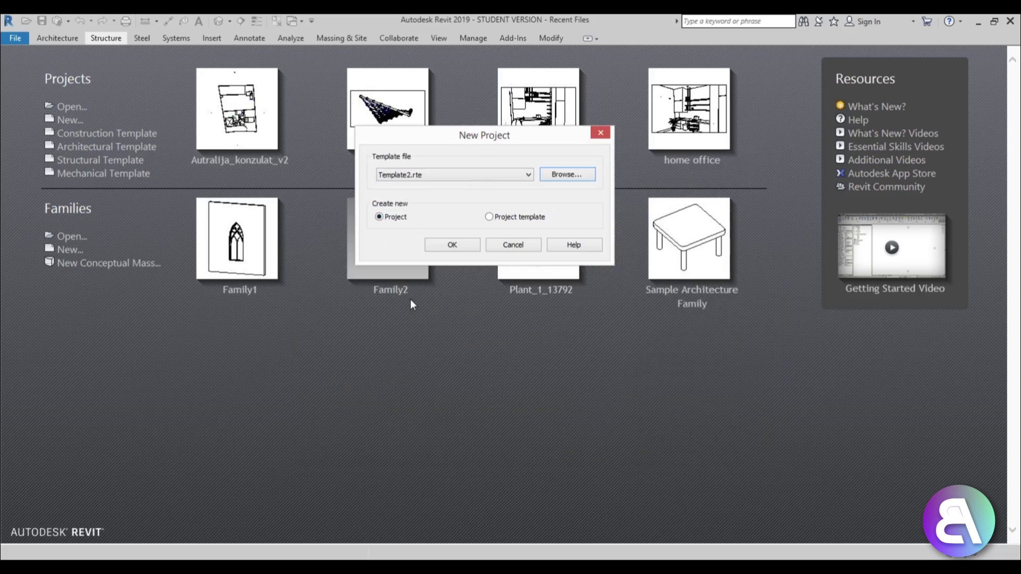
pyautogui.click(438, 246)
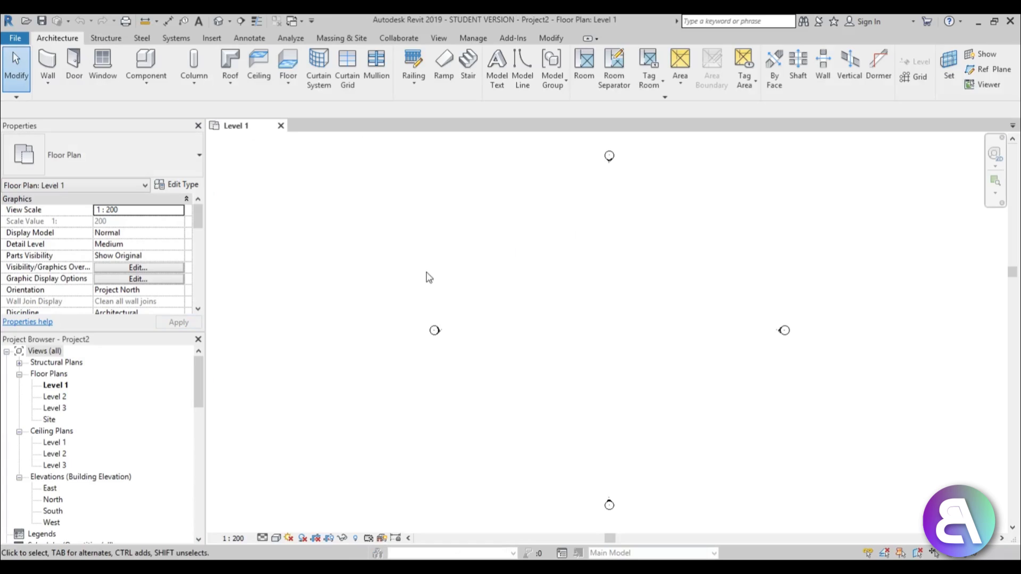
# Measure the distance between the west and east elevation markers on the Level 1 plan.
pyautogui.moveTo(532, 334); pyautogui.dragTo(461, 354, button='middle')
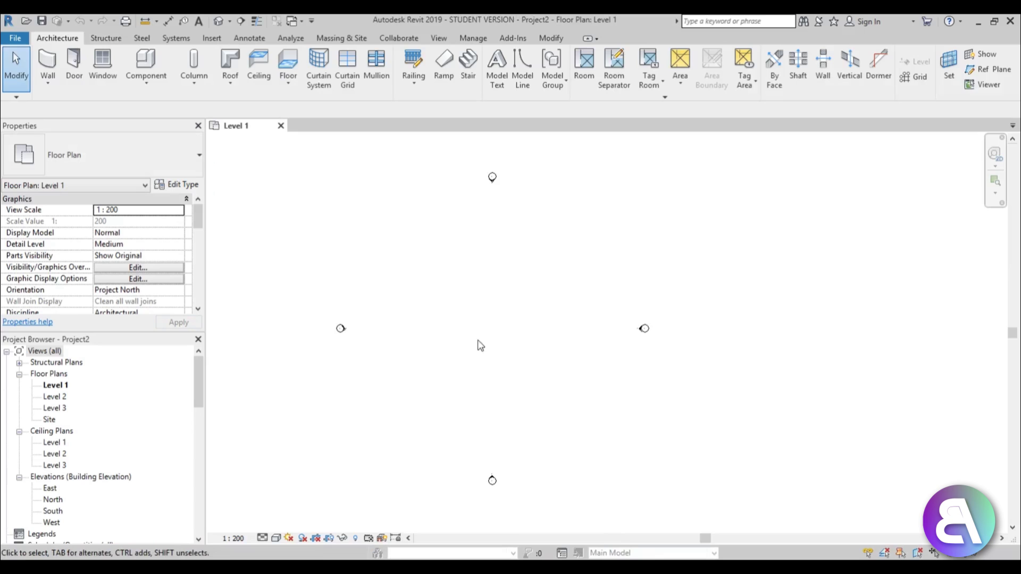
pyautogui.click(145, 22)
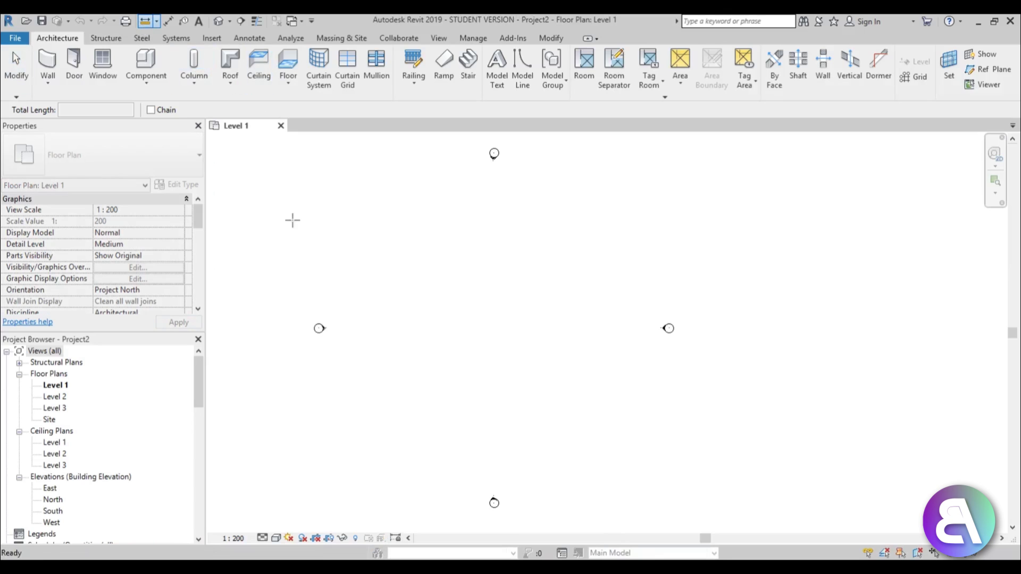
pyautogui.click(319, 328)
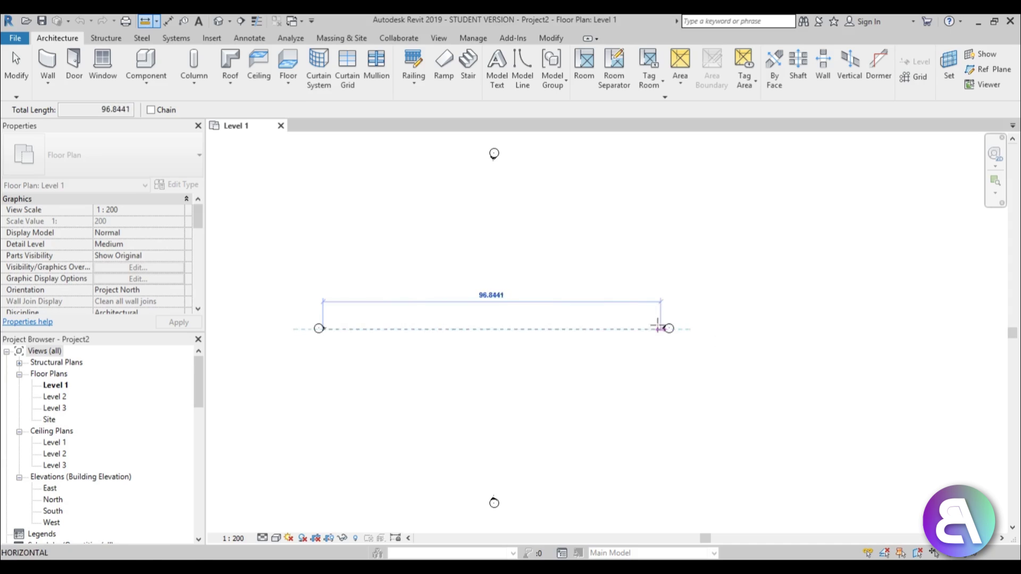
pyautogui.press('Escape')
pyautogui.press('Escape')
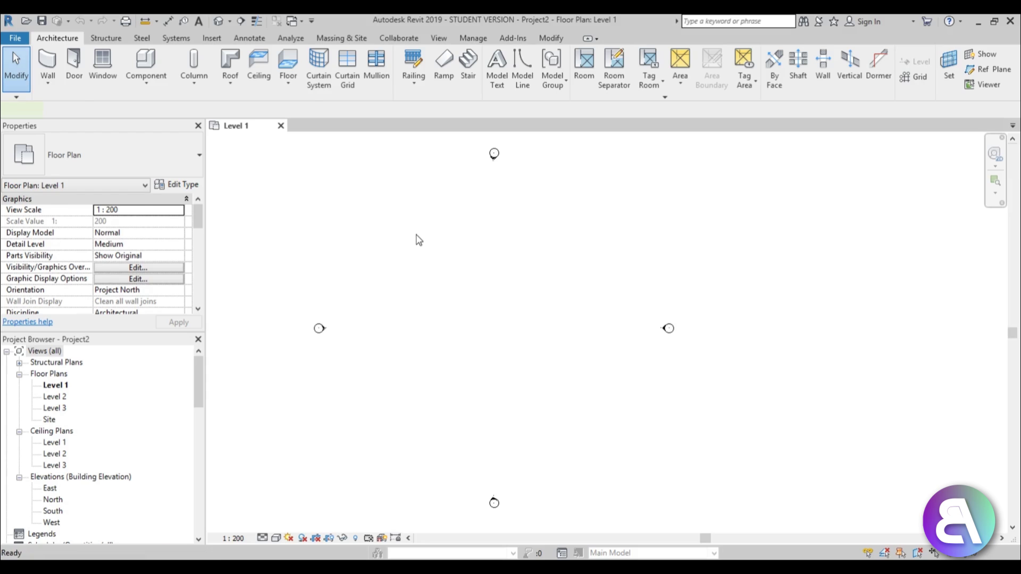
# Draw a rectangle of Generic - 100mm walls about 20.8 m wide between the elevation markers on Level 1.
pyautogui.press('w')
pyautogui.press('a')
pyautogui.click(504, 57)
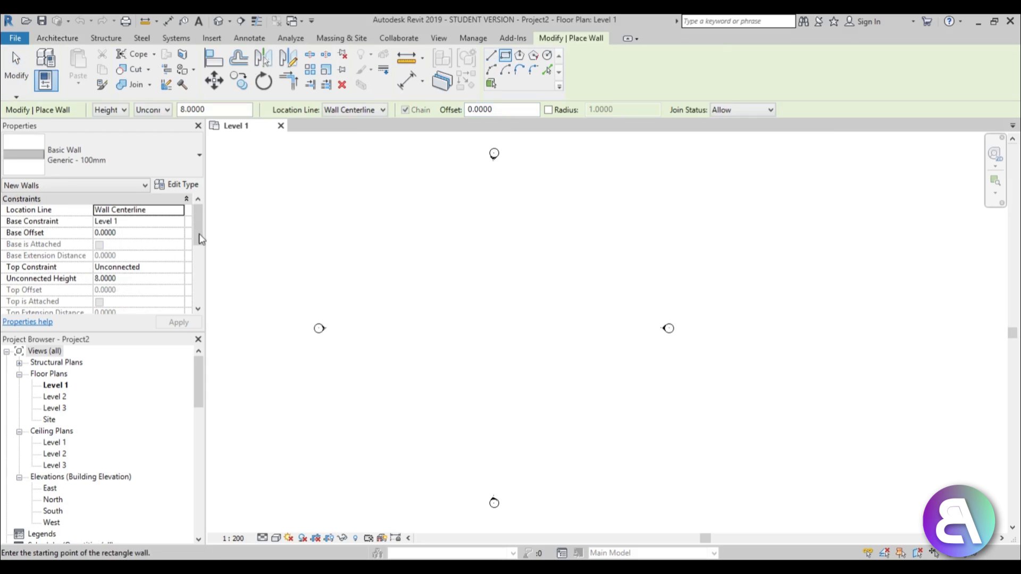
pyautogui.click(481, 315)
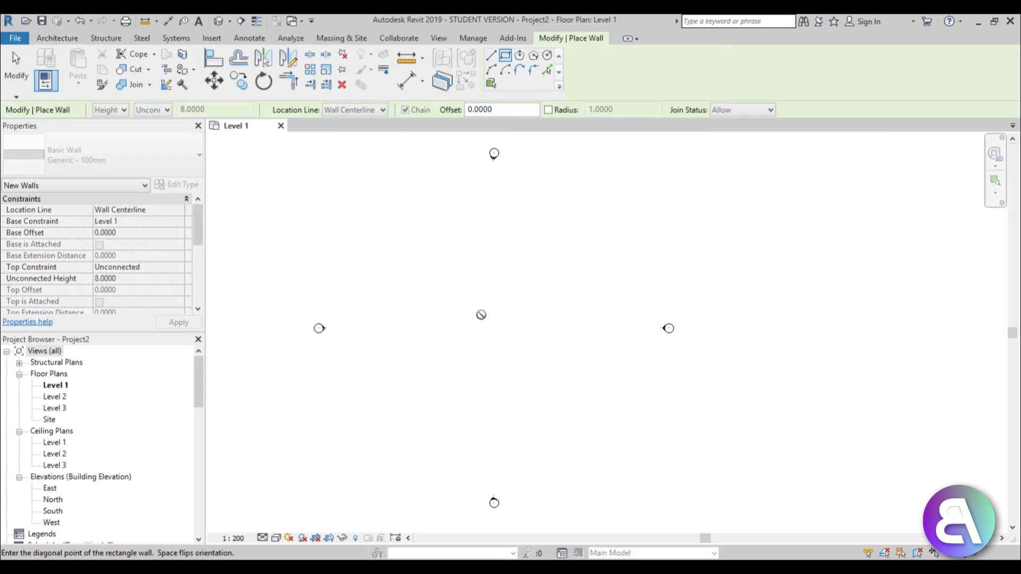
pyautogui.click(518, 357)
pyautogui.press('Escape')
pyautogui.press('Escape')
pyautogui.scroll(3, 520, 326)
pyautogui.click(532, 332)
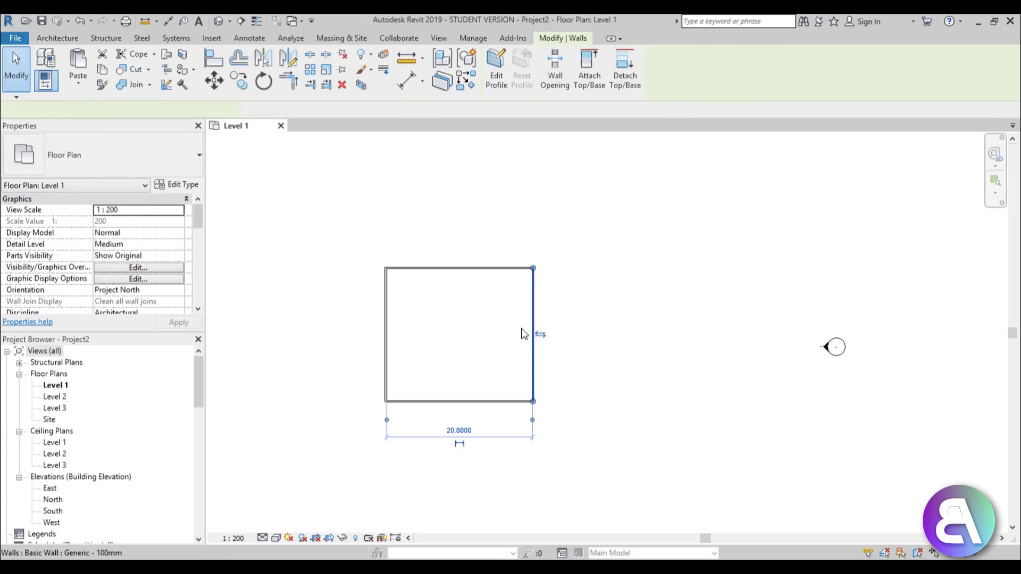
pyautogui.click(438, 335)
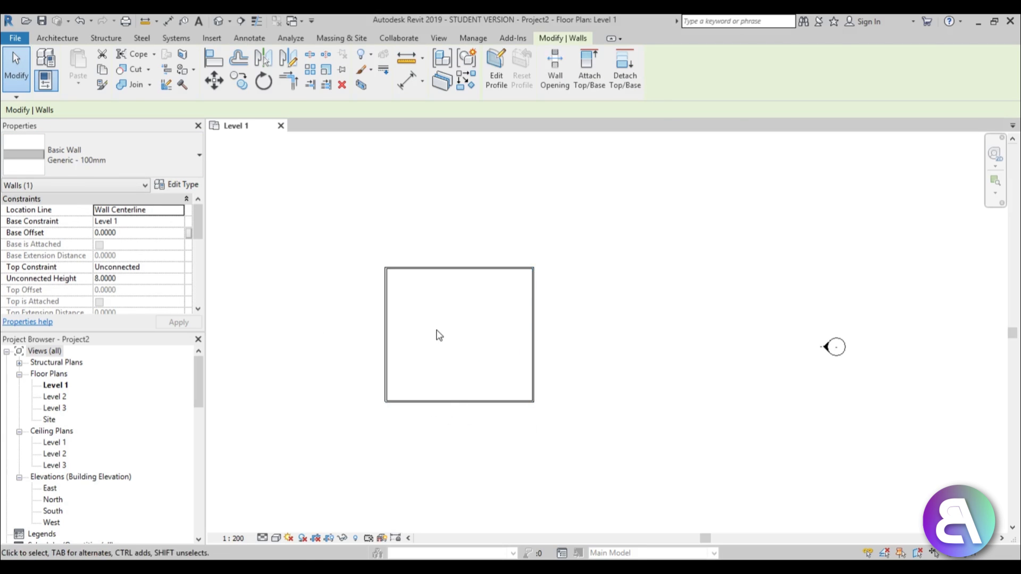
pyautogui.scroll(-5, 466, 331)
pyautogui.moveTo(455, 274); pyautogui.dragTo(444, 338, button='middle')
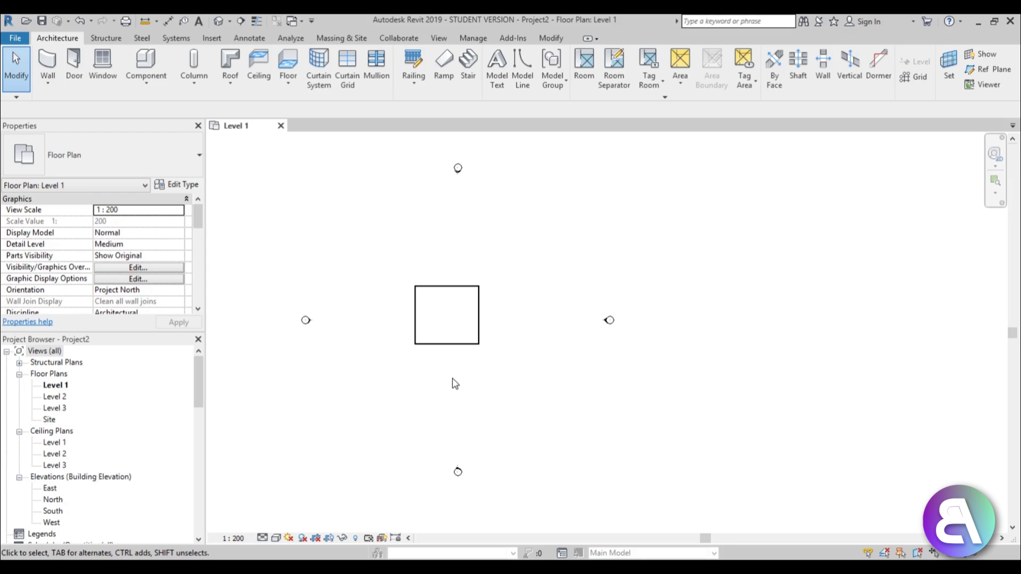
# Check the Wall tool's type list in the new project for the template's generic wall types.
pyautogui.click(48, 61)
pyautogui.click(104, 162)
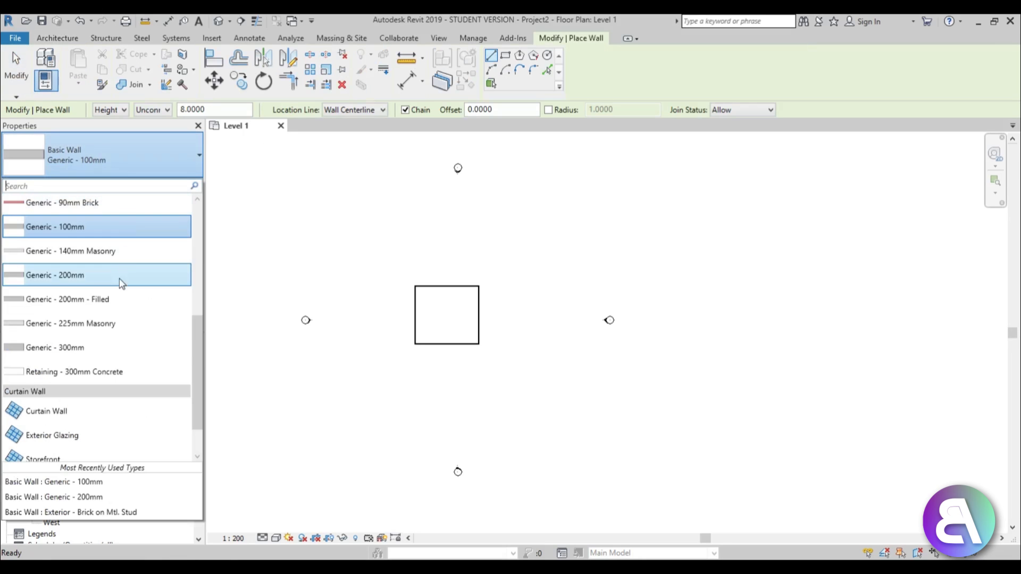
pyautogui.scroll(2, 101, 343)
pyautogui.scroll(-1, 110, 318)
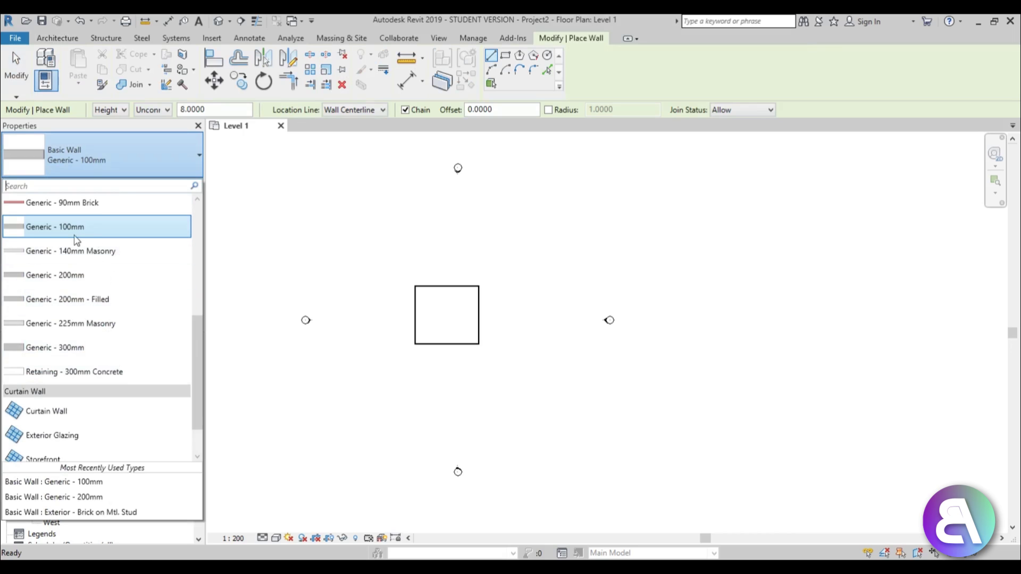
pyautogui.press('Escape')
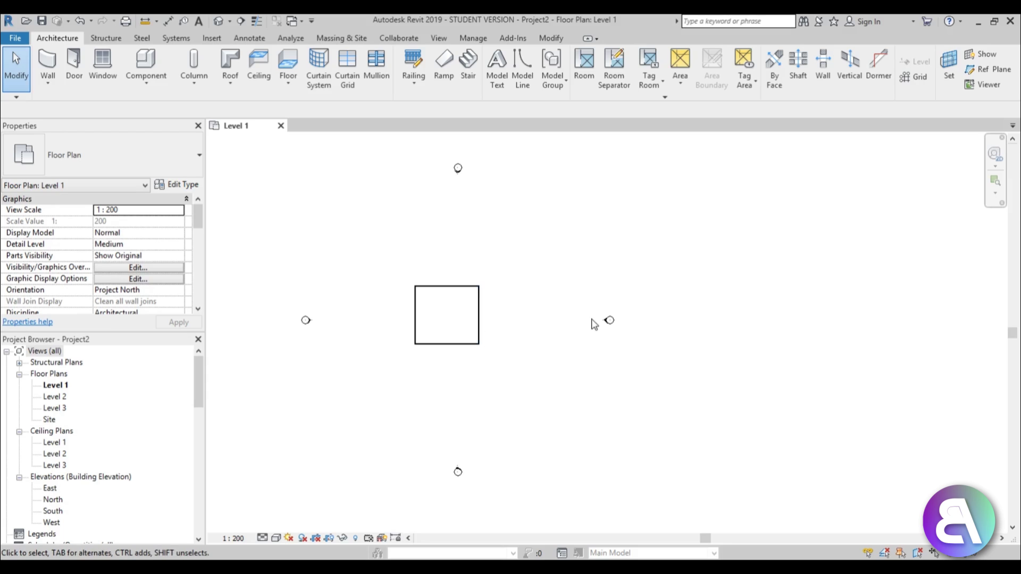
pyautogui.scroll(5, 593, 320)
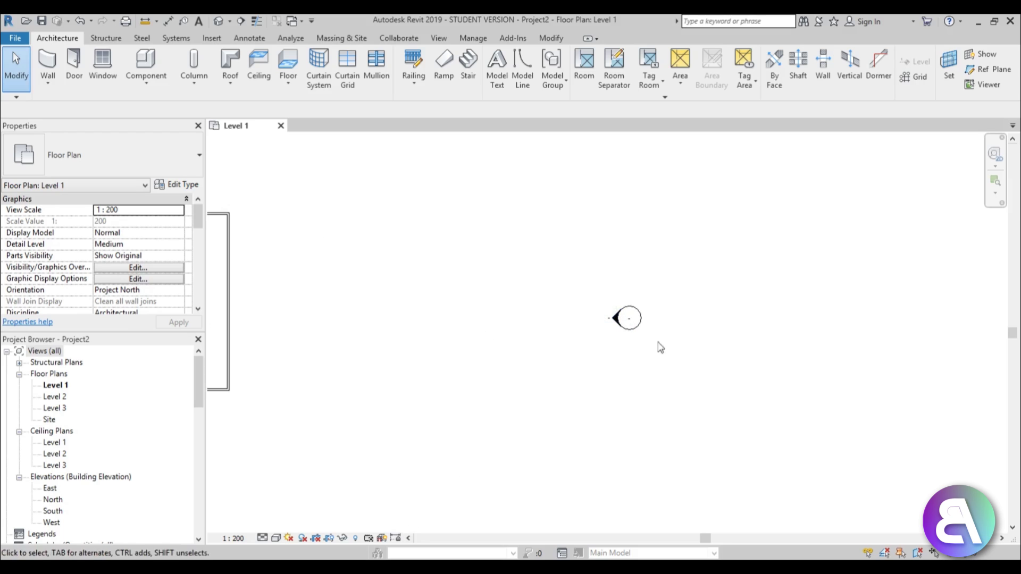
pyautogui.scroll(-4, 617, 298)
pyautogui.scroll(-4, 612, 327)
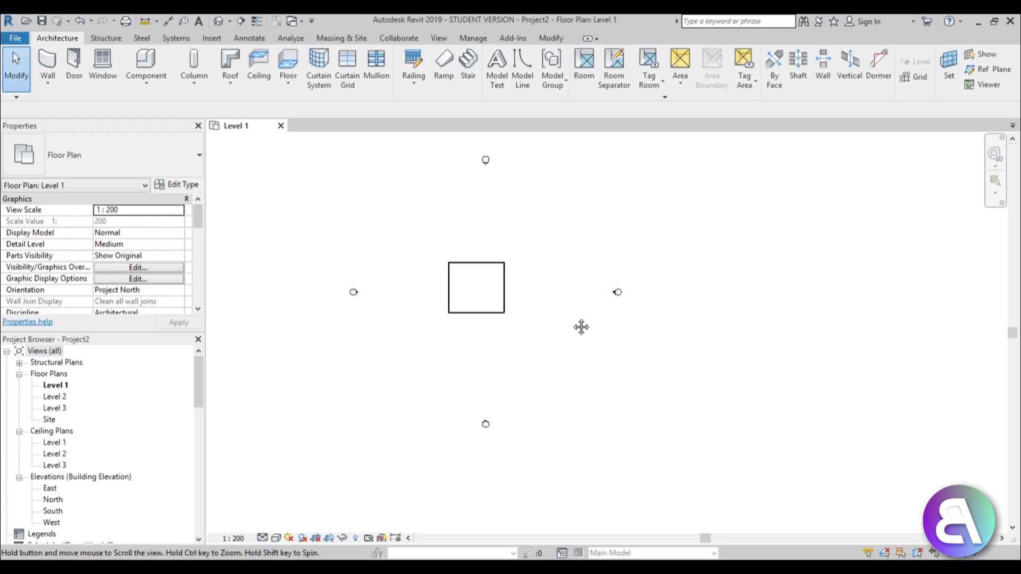
pyautogui.scroll(3, 531, 328)
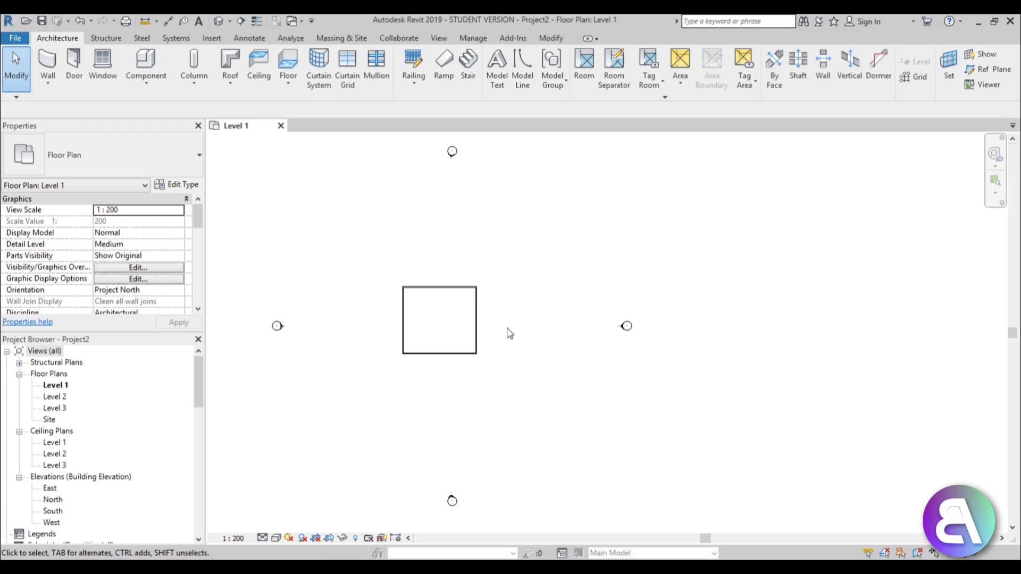